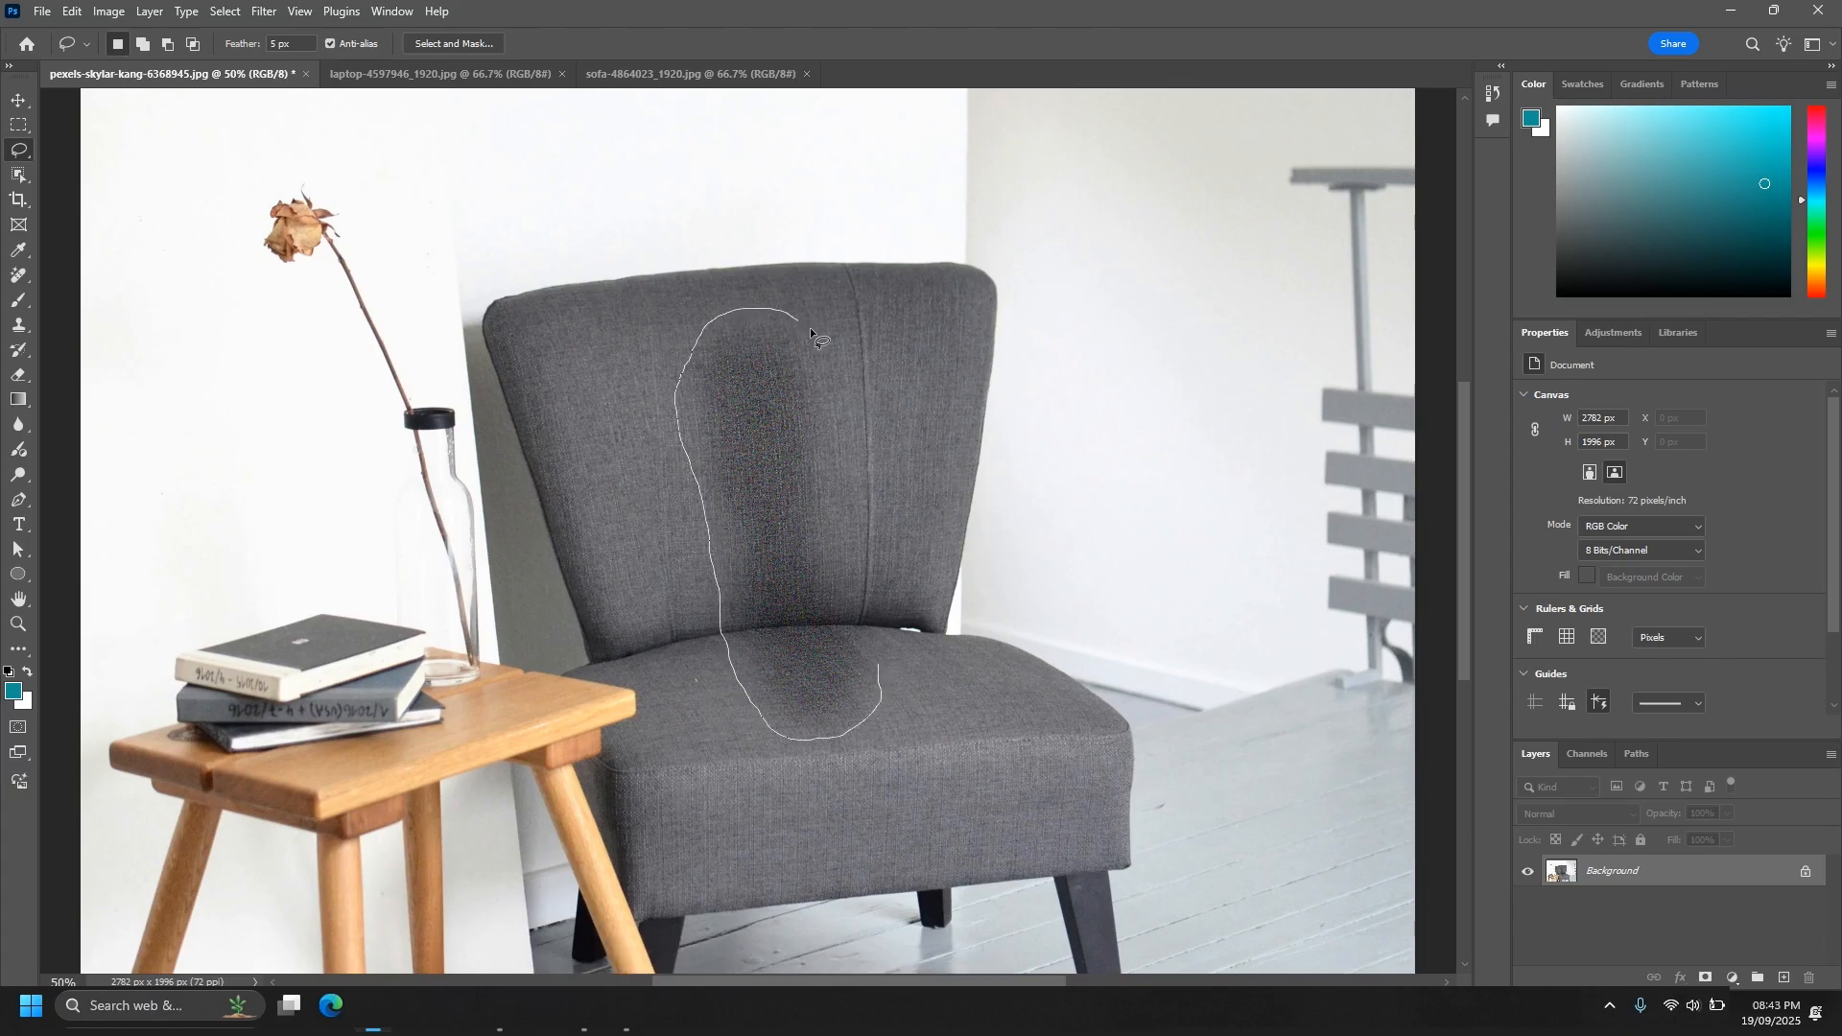
- Lasso the dark stain on the grey chair, run Generative Fill without a prompt and use the second variation
{"action": "left_click_drag", "start_coordinate": [883, 655], "coordinate": [880, 663]}
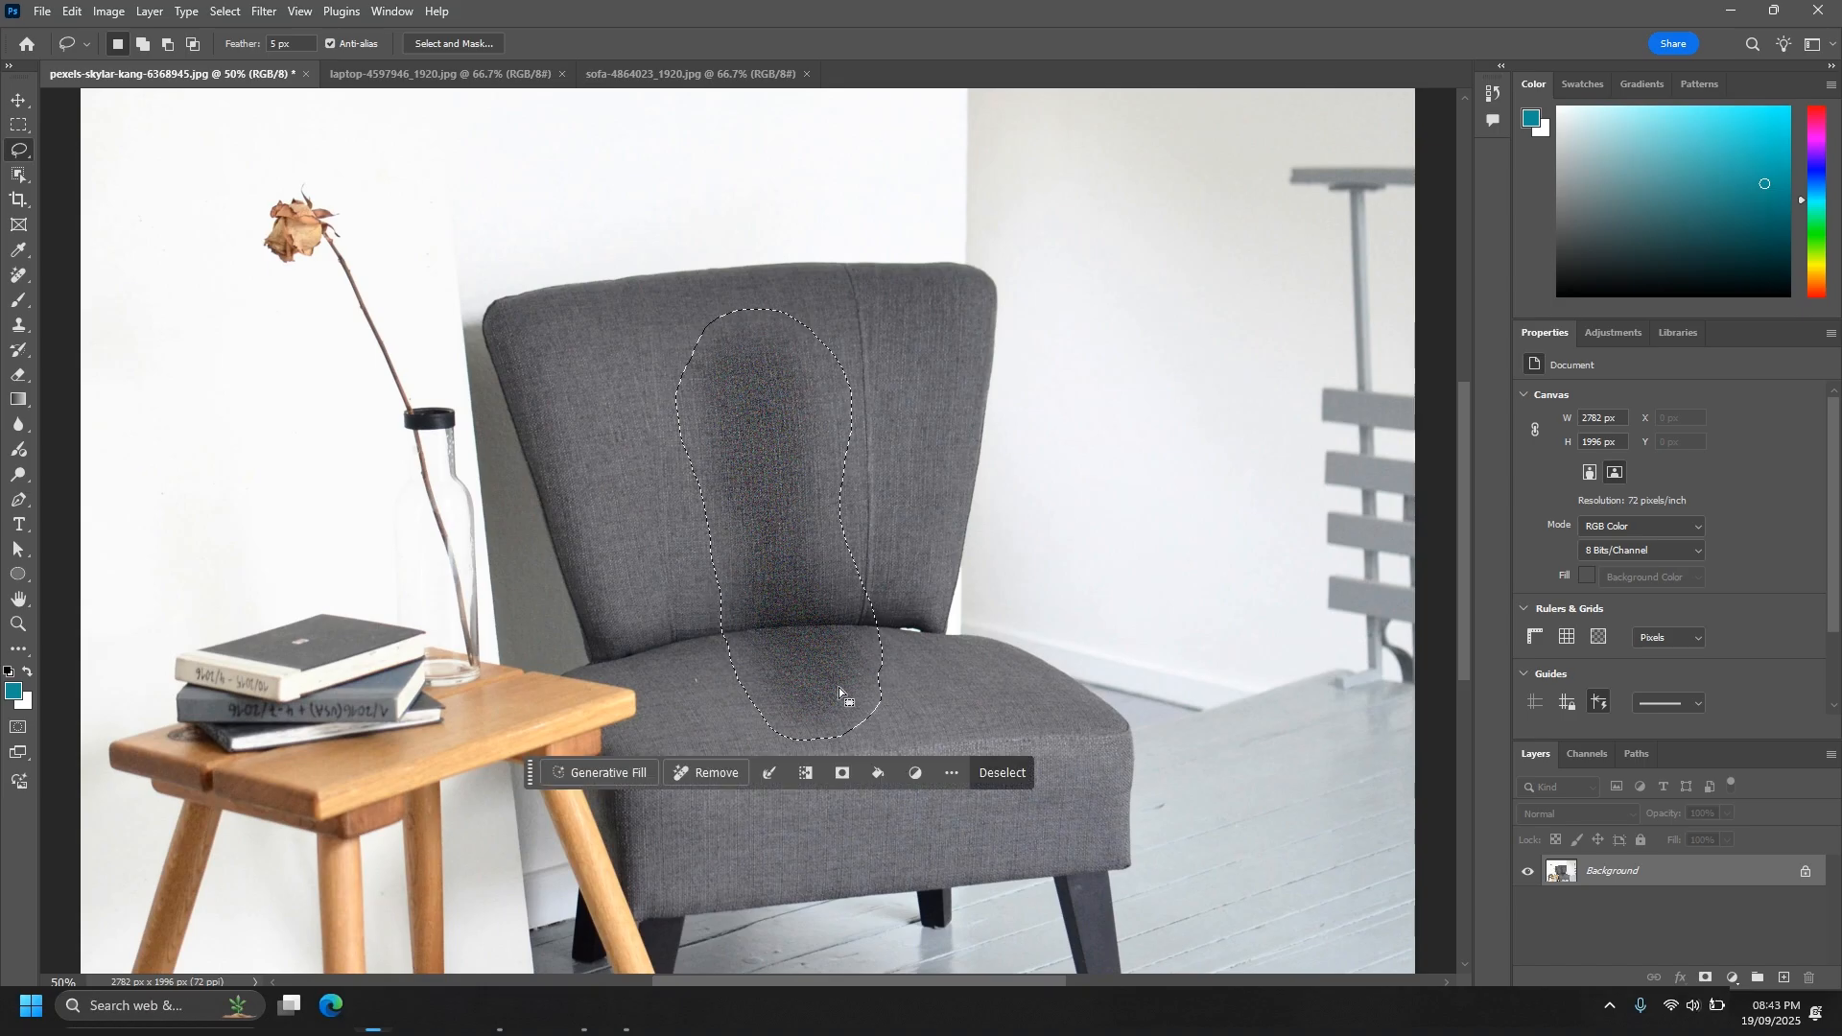
{"action": "left_click", "coordinate": [603, 773]}
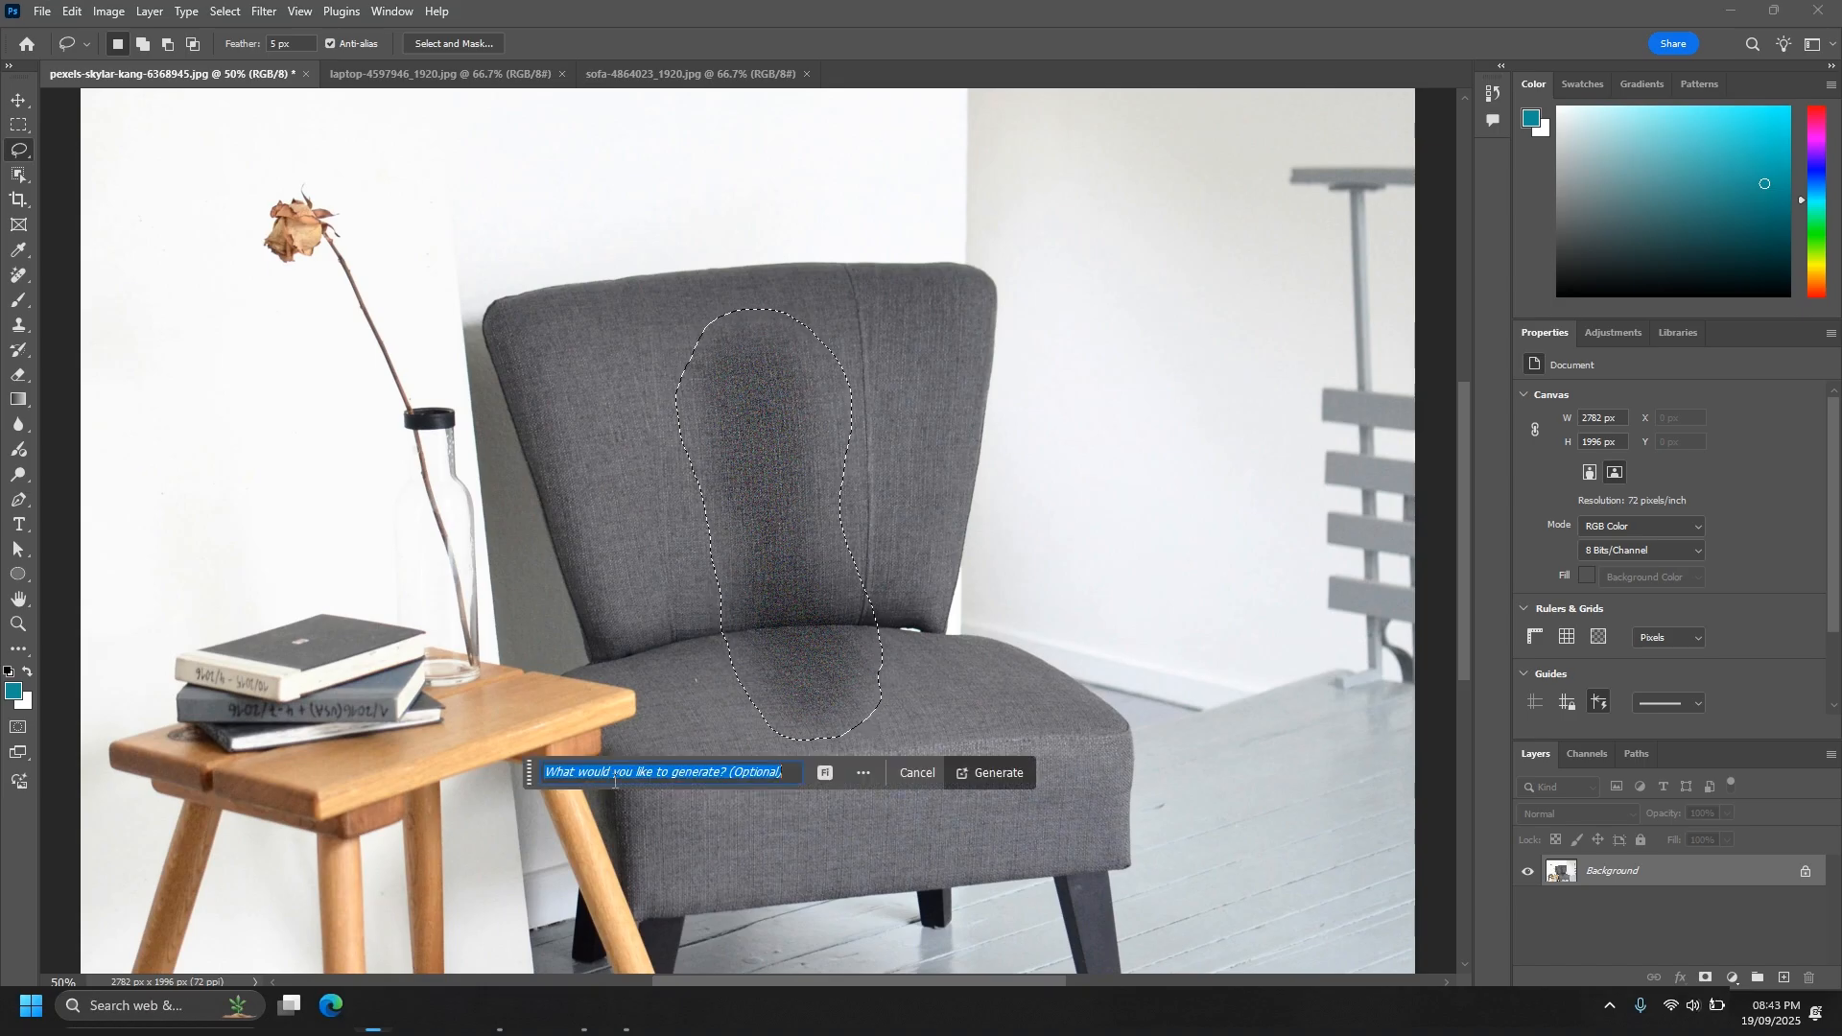
{"action": "left_click", "coordinate": [999, 772]}
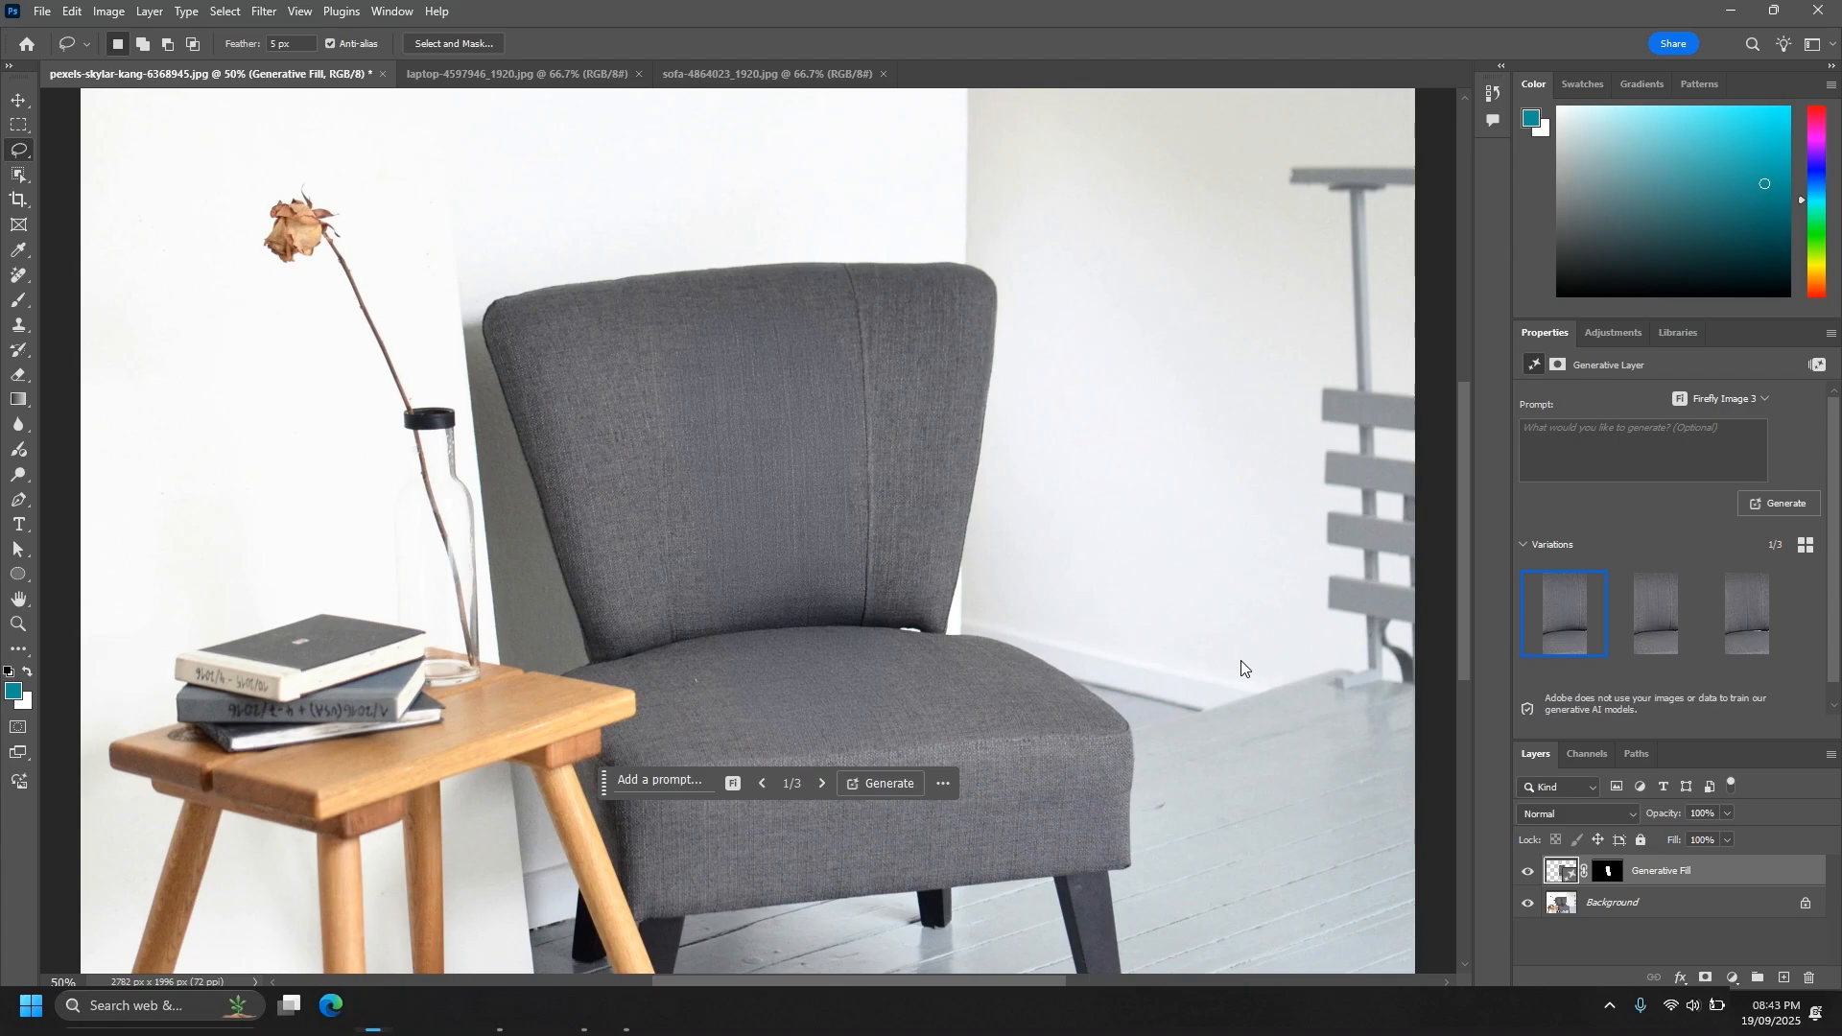
{"action": "left_click", "coordinate": [1642, 640]}
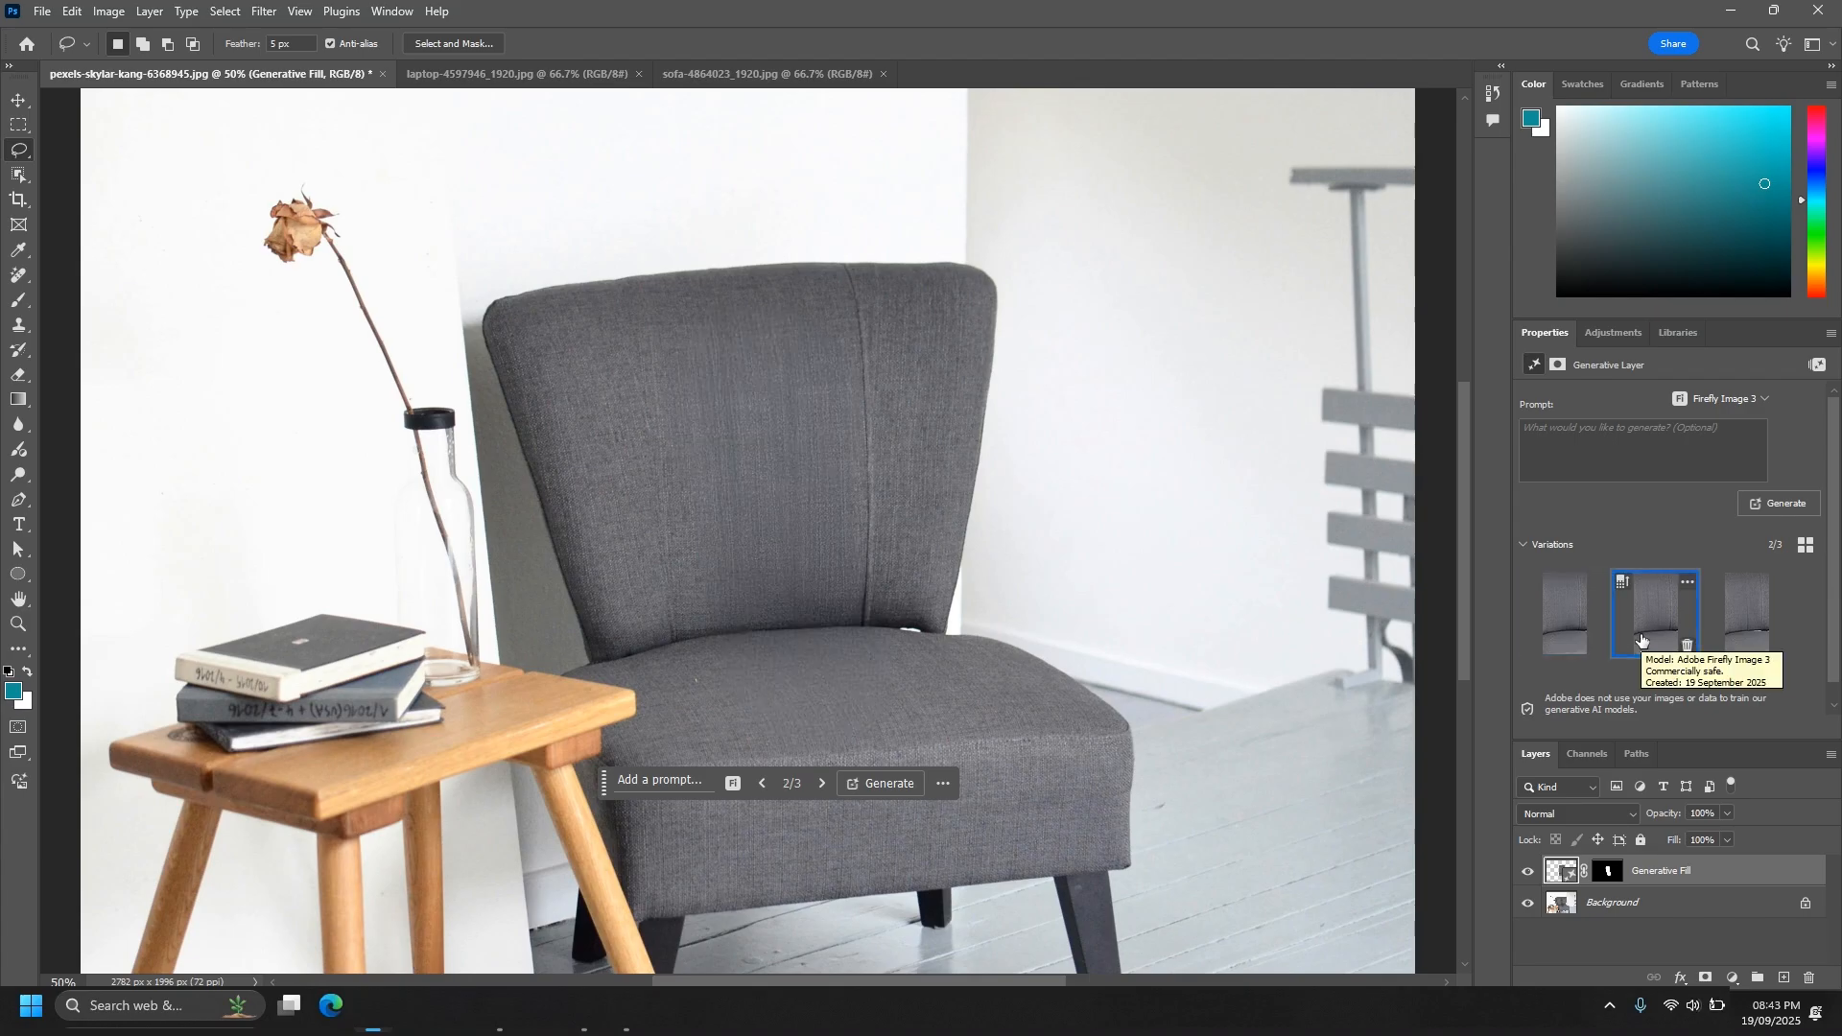
{"action": "left_click", "coordinate": [1733, 626]}
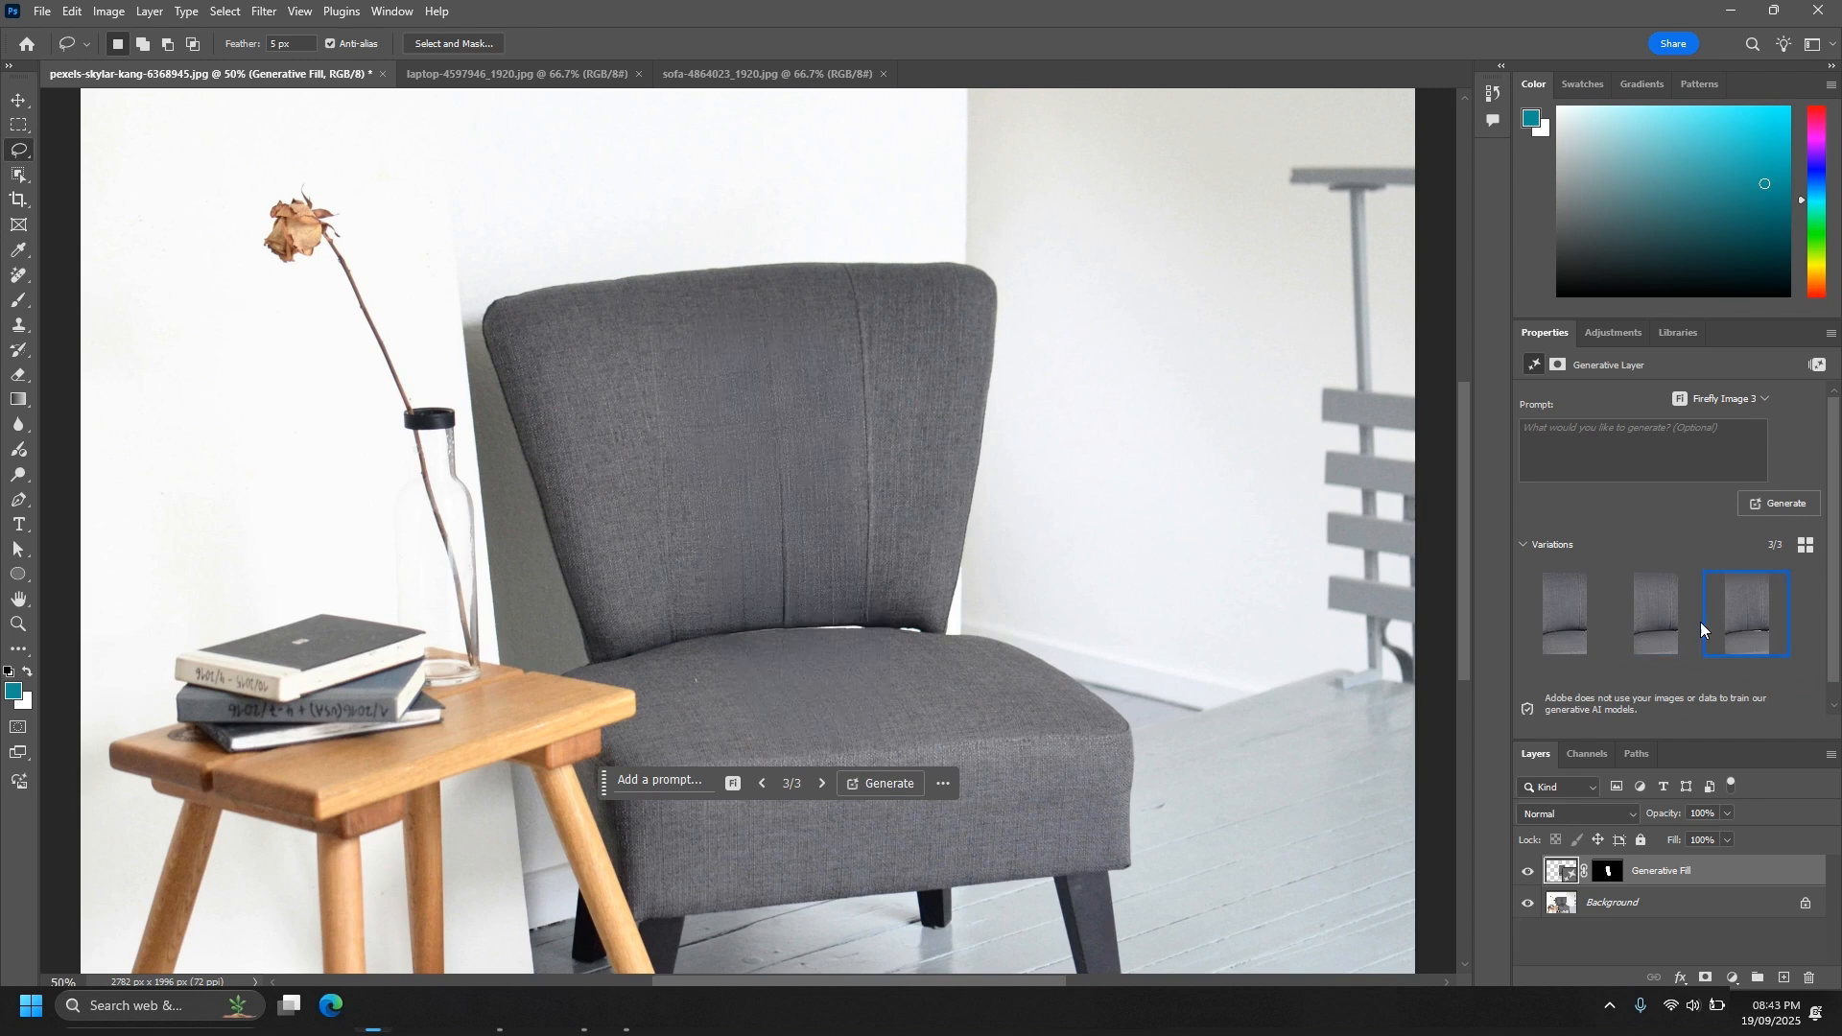
{"action": "left_click", "coordinate": [1674, 625]}
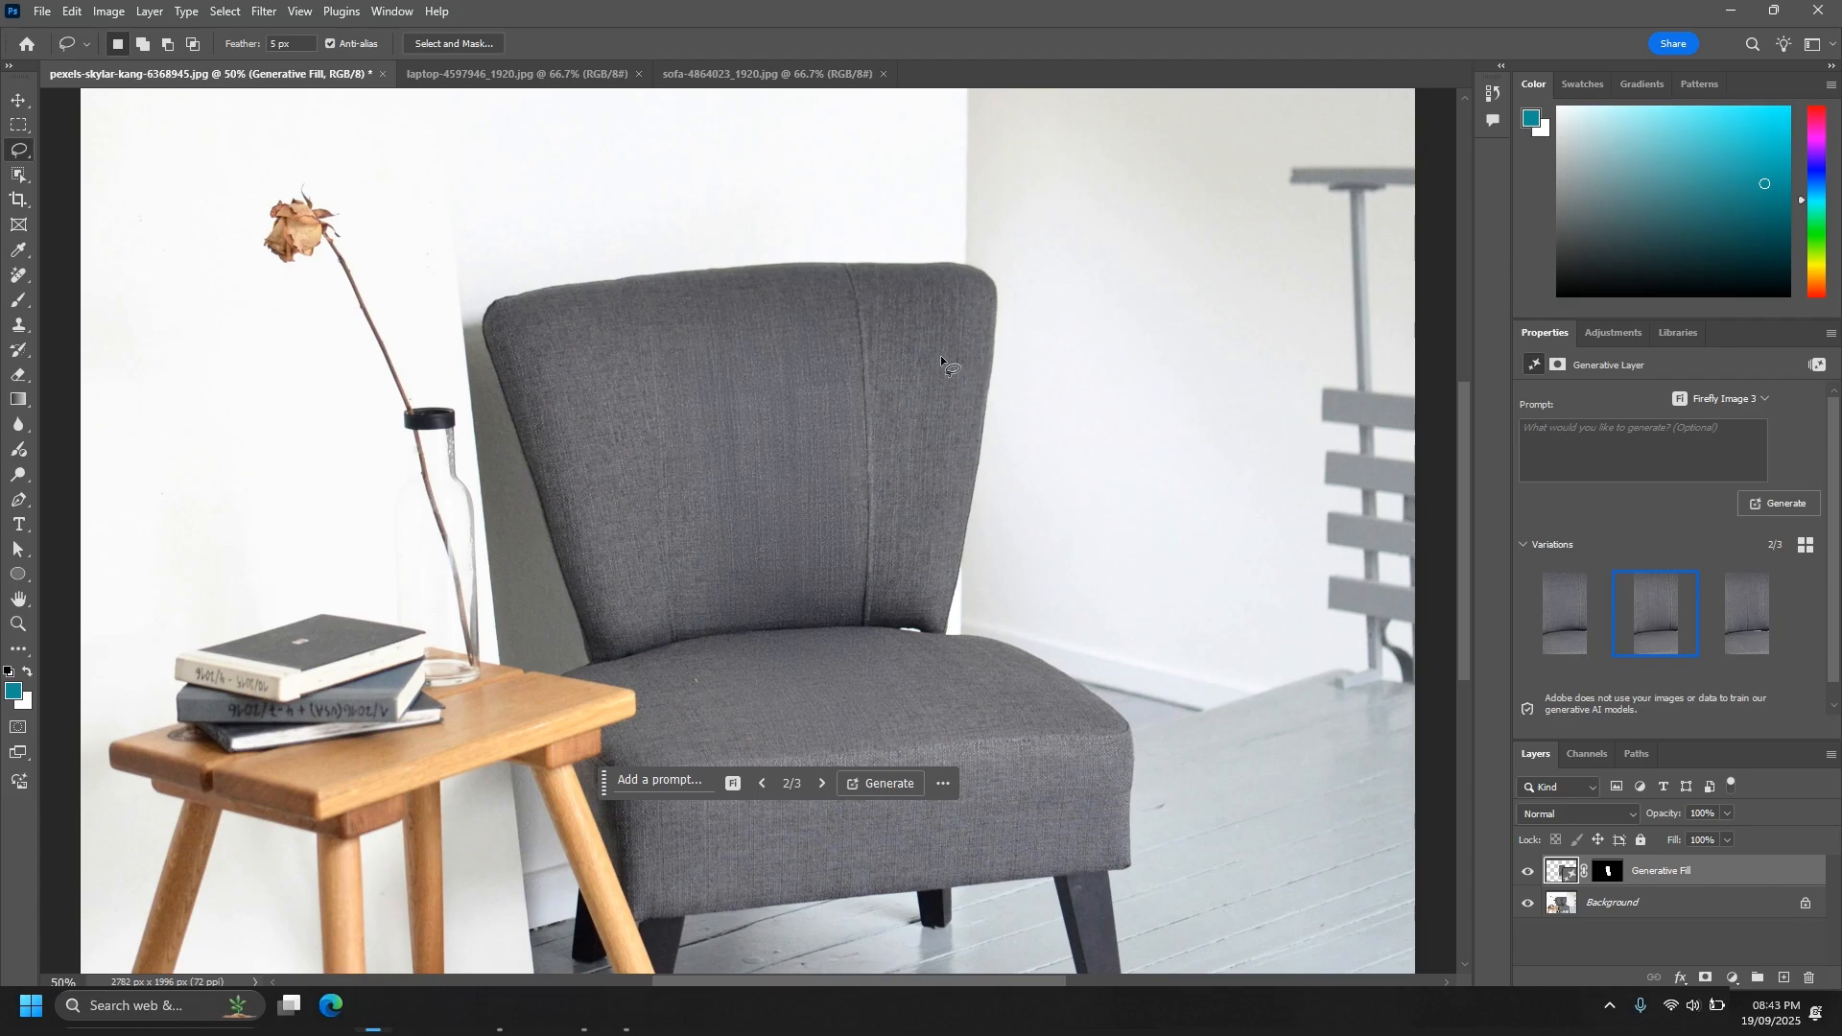
{"action": "key", "text": "ctrl+plus"}
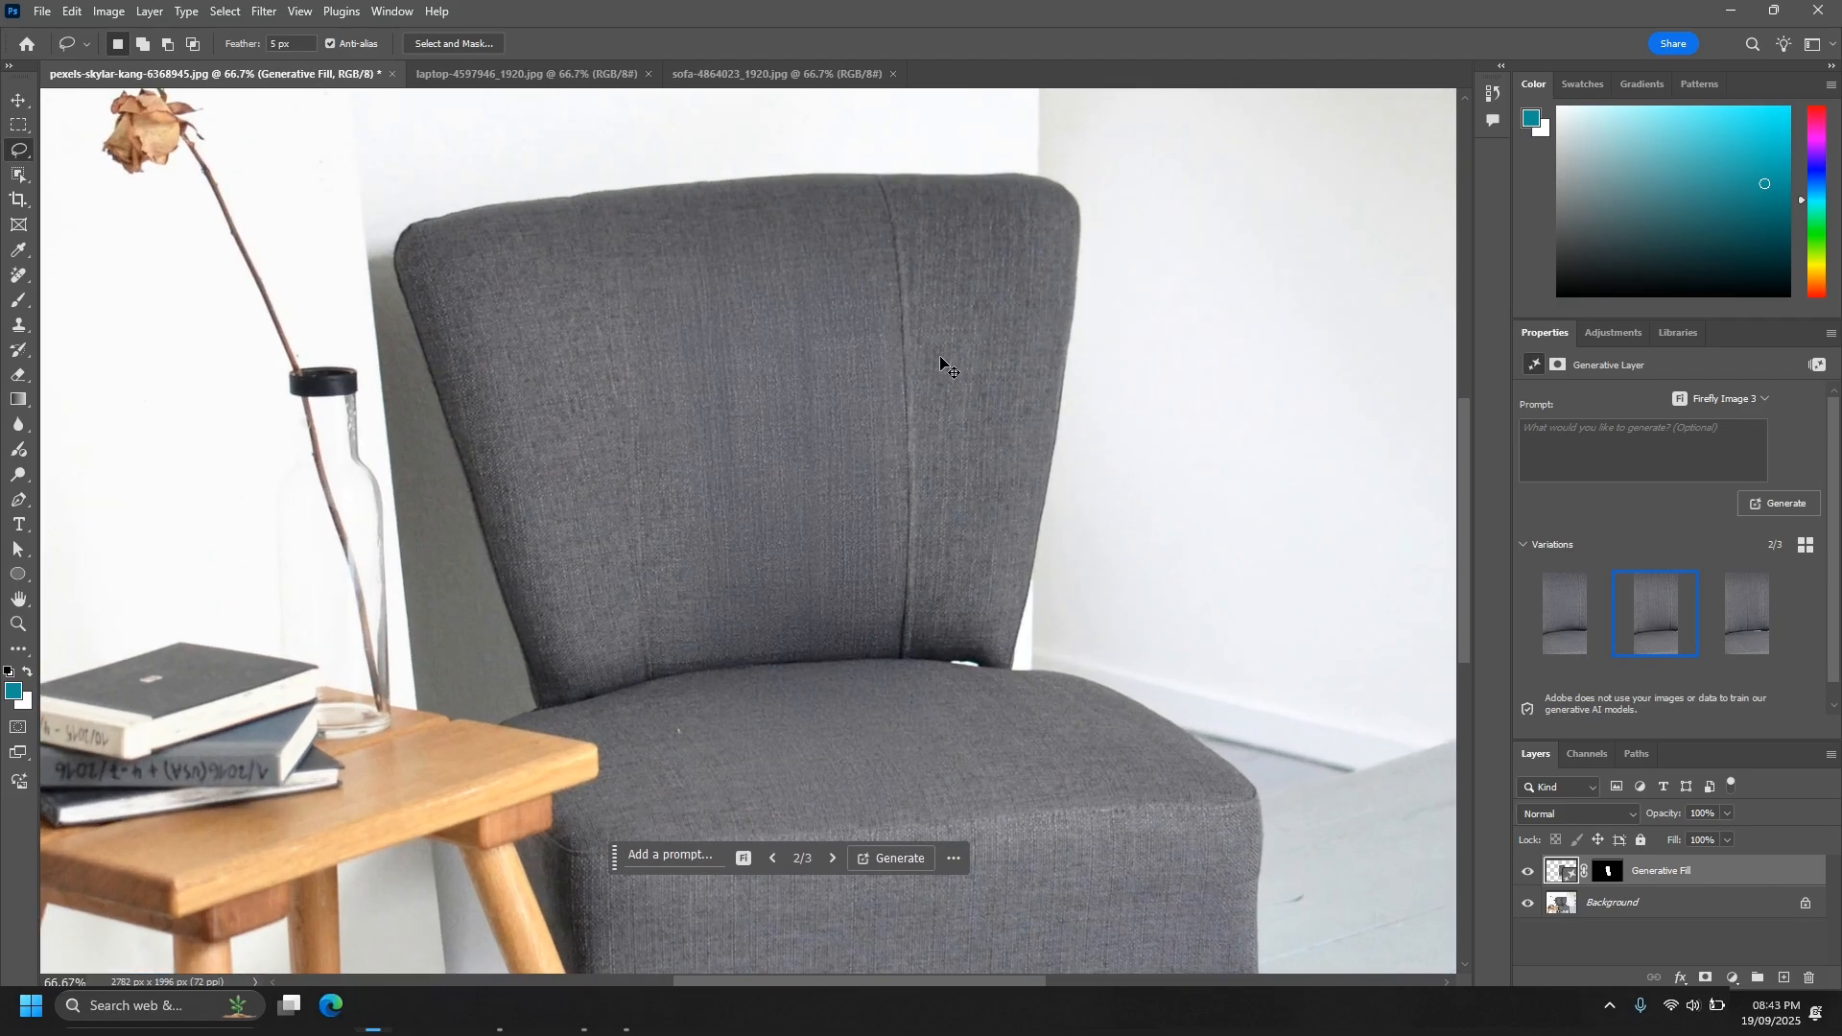
{"action": "key", "text": "ctrl+minus"}
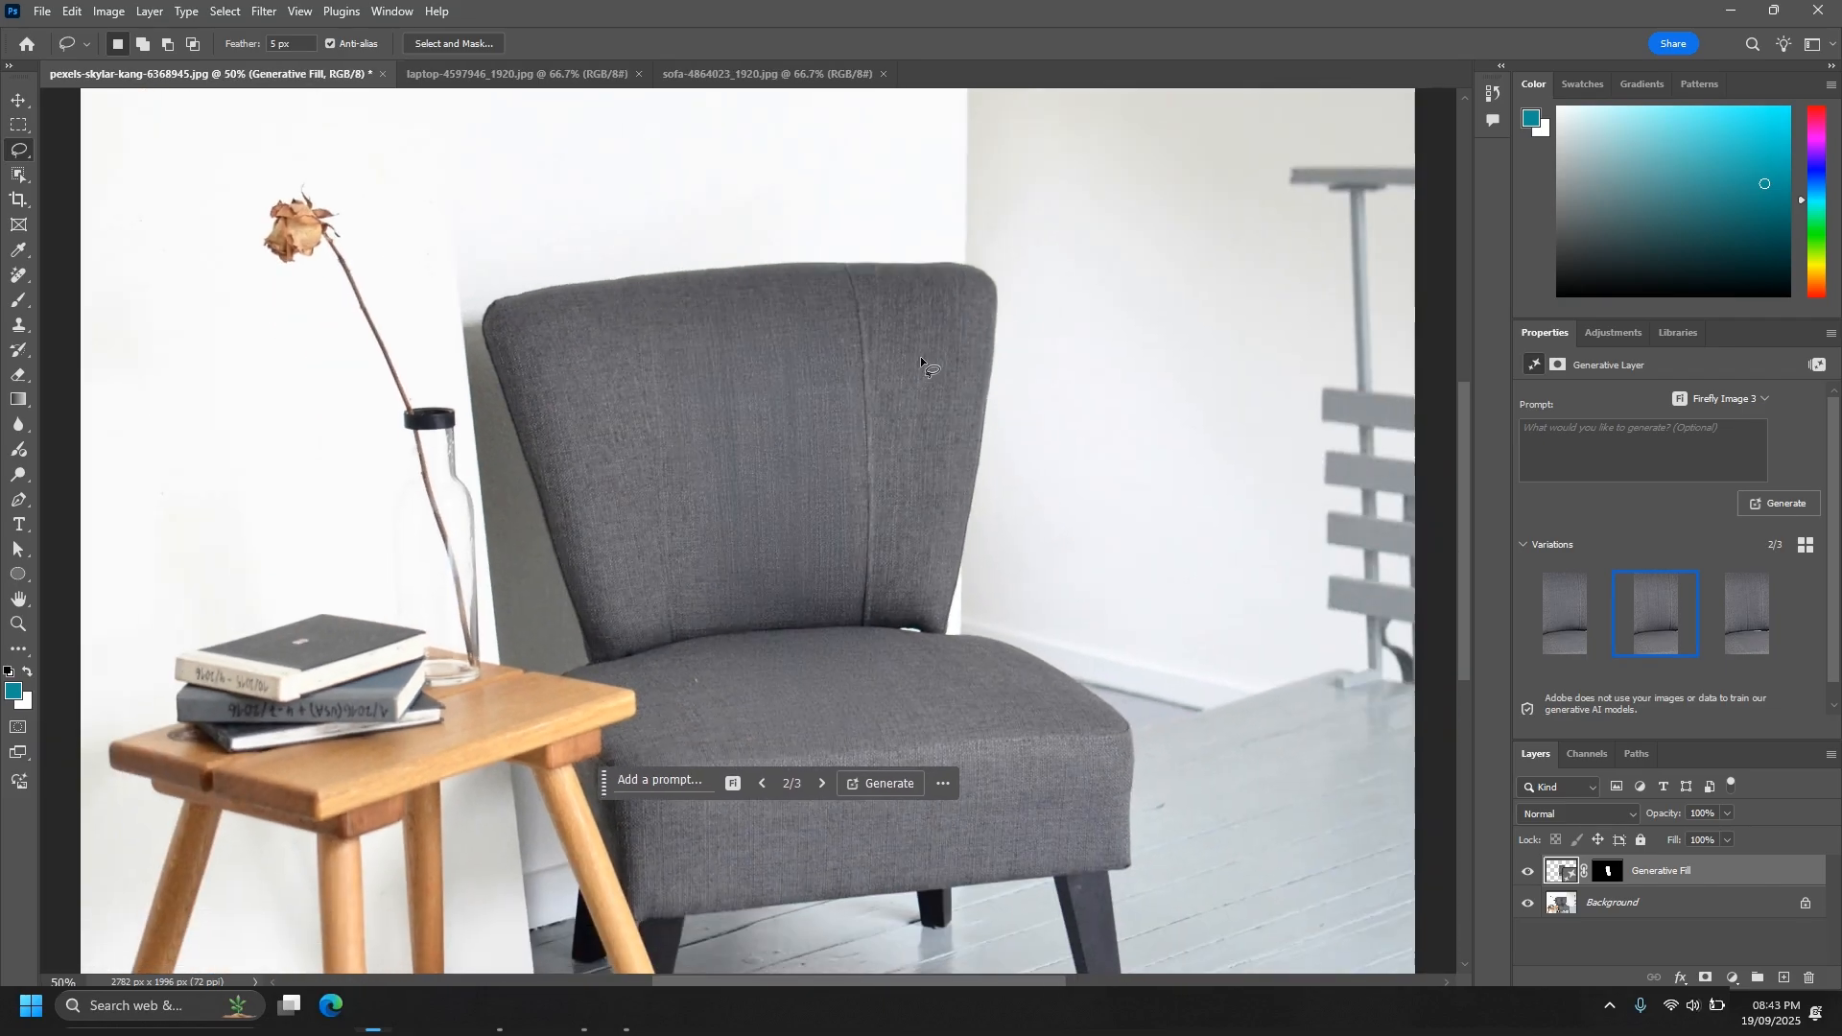
- Add 7% uniform noise to the Generative Fill layer and compare the chair with that layer hidden and shown
{"action": "left_click", "coordinate": [264, 11]}
{"action": "mouse_move", "coordinate": [332, 309]}
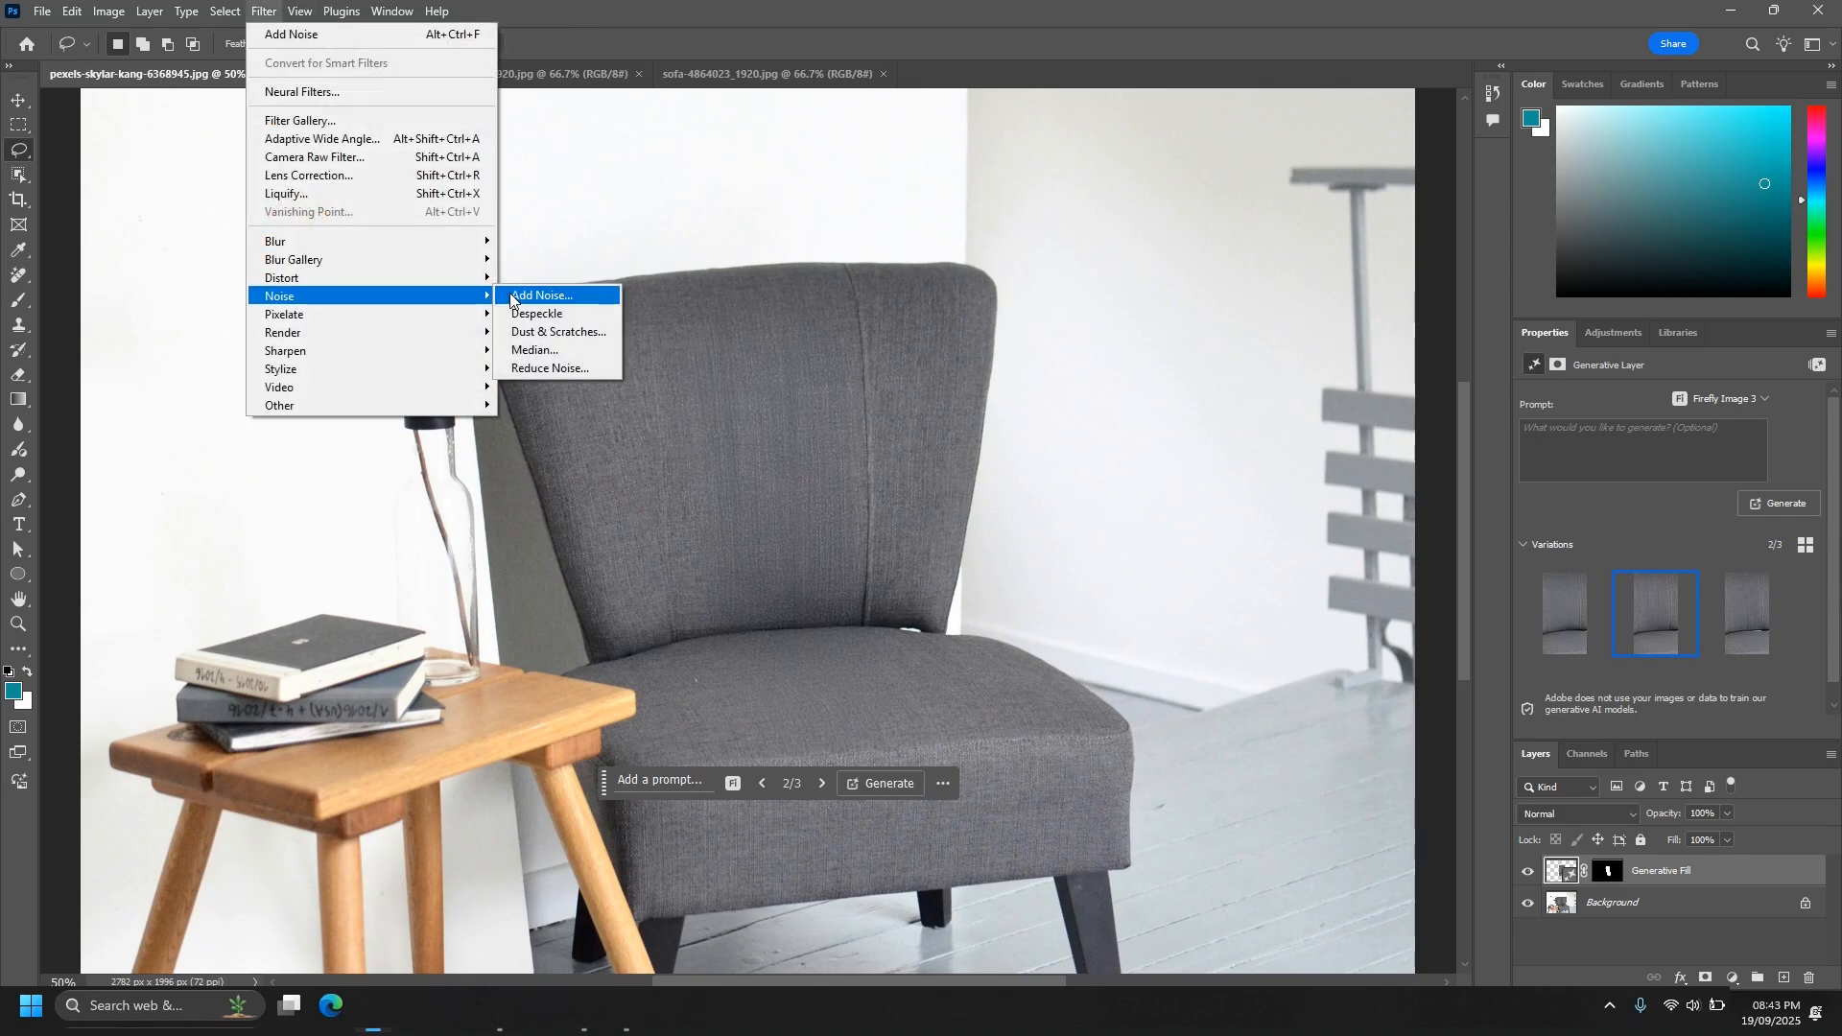
{"action": "left_click", "coordinate": [542, 297]}
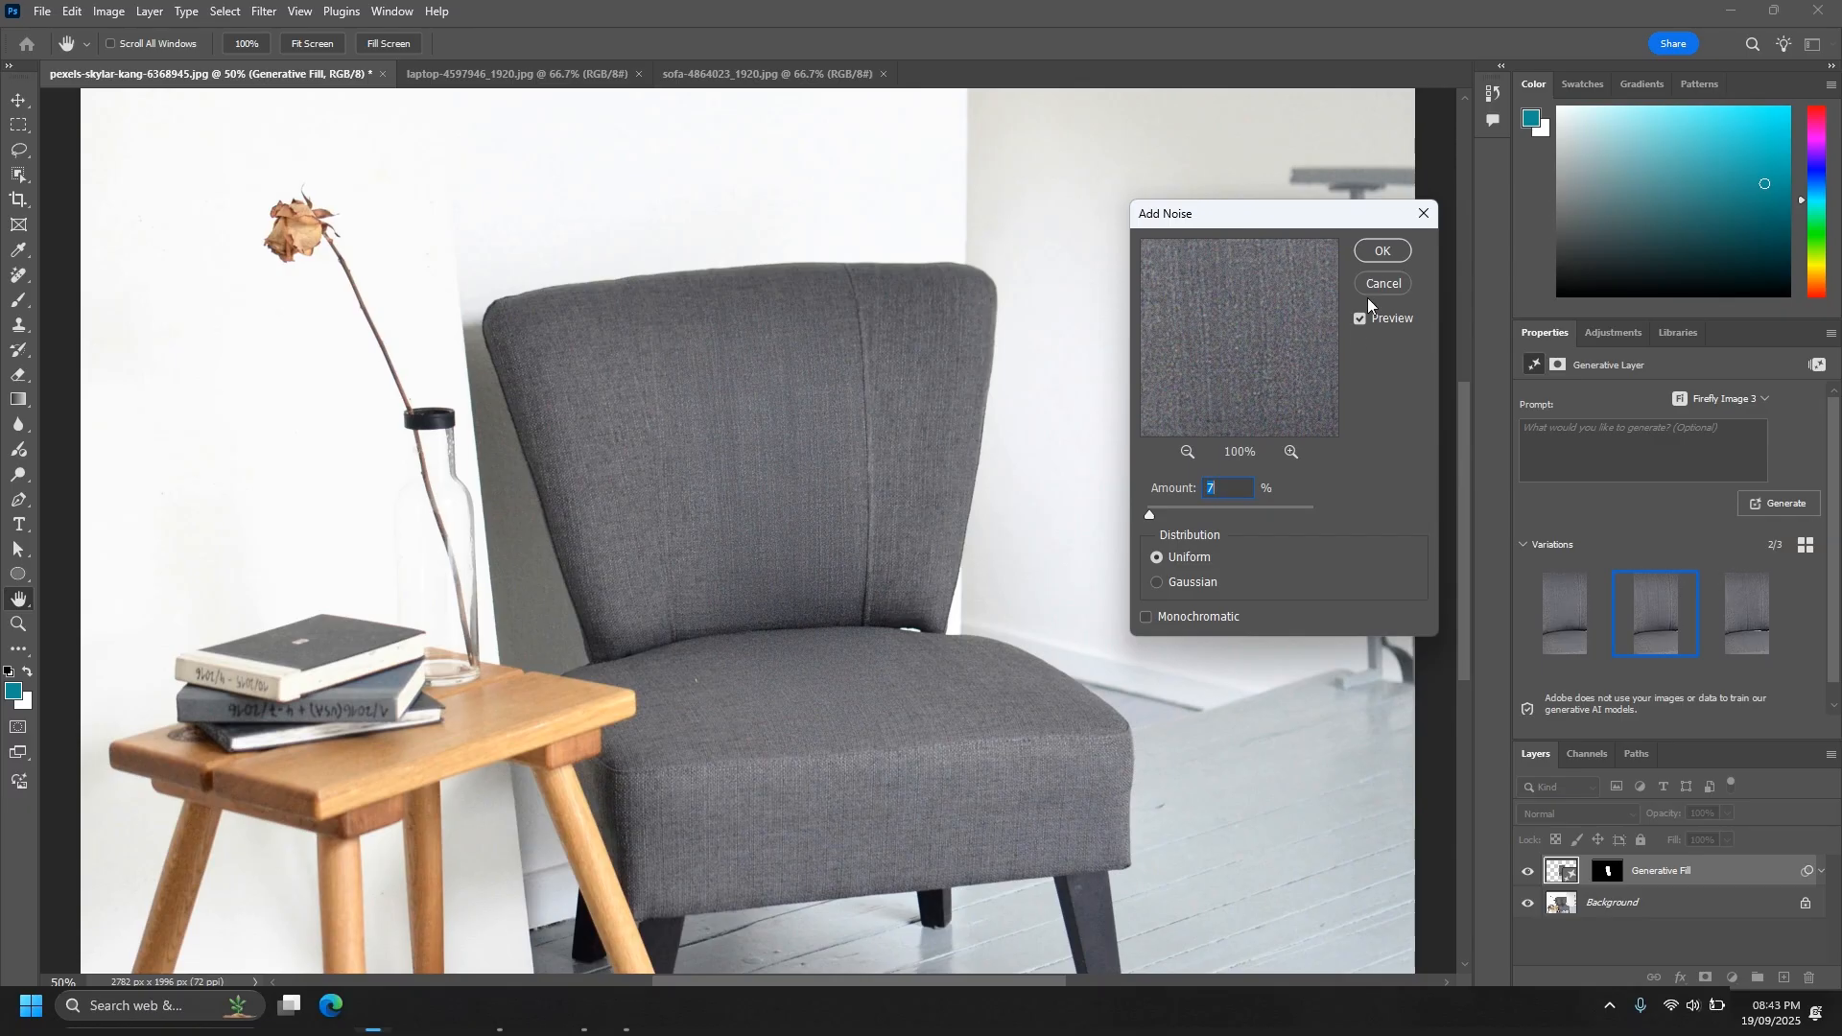
{"action": "left_click", "coordinate": [1374, 256]}
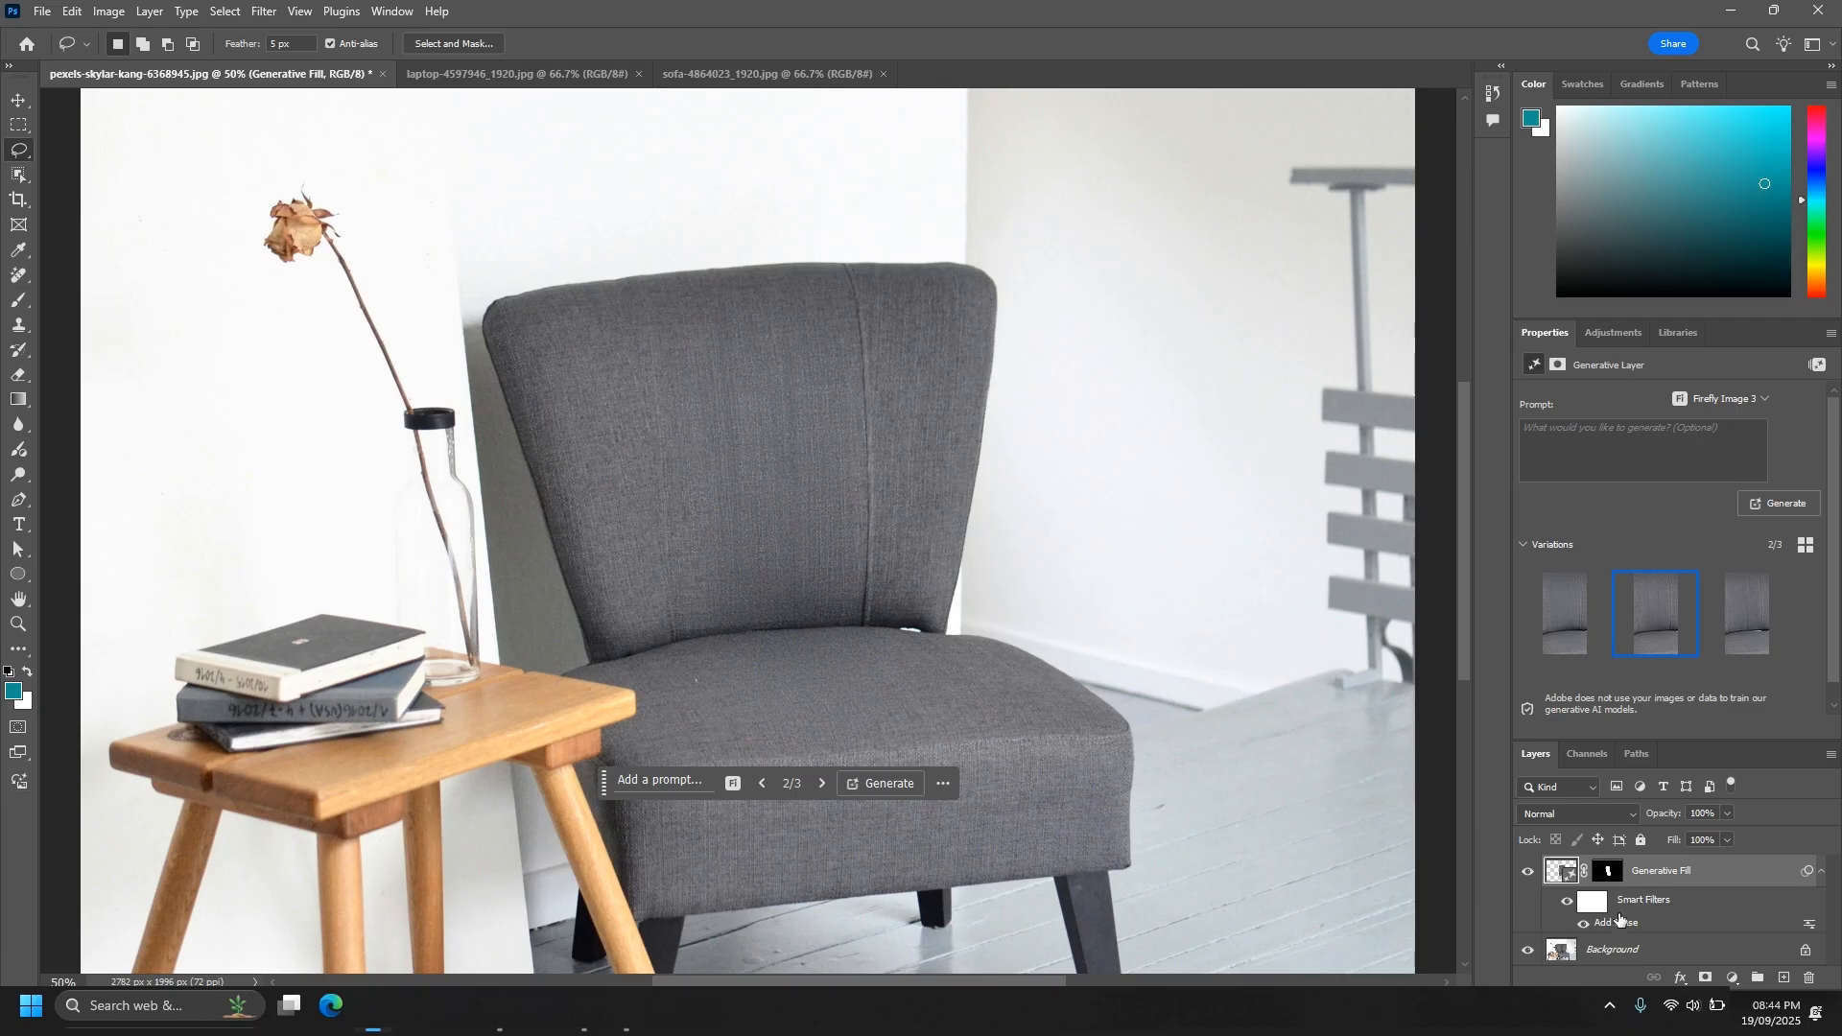
{"action": "left_click", "coordinate": [1529, 873]}
{"action": "left_click", "coordinate": [1529, 873]}
{"action": "left_click", "coordinate": [1529, 873]}
{"action": "left_click", "coordinate": [1530, 873]}
{"action": "left_click", "coordinate": [1529, 873]}
- In the laptop photo, lasso the pale patch on the orange mug and transform the selection to 100.26% scale
{"action": "left_click", "coordinate": [485, 77]}
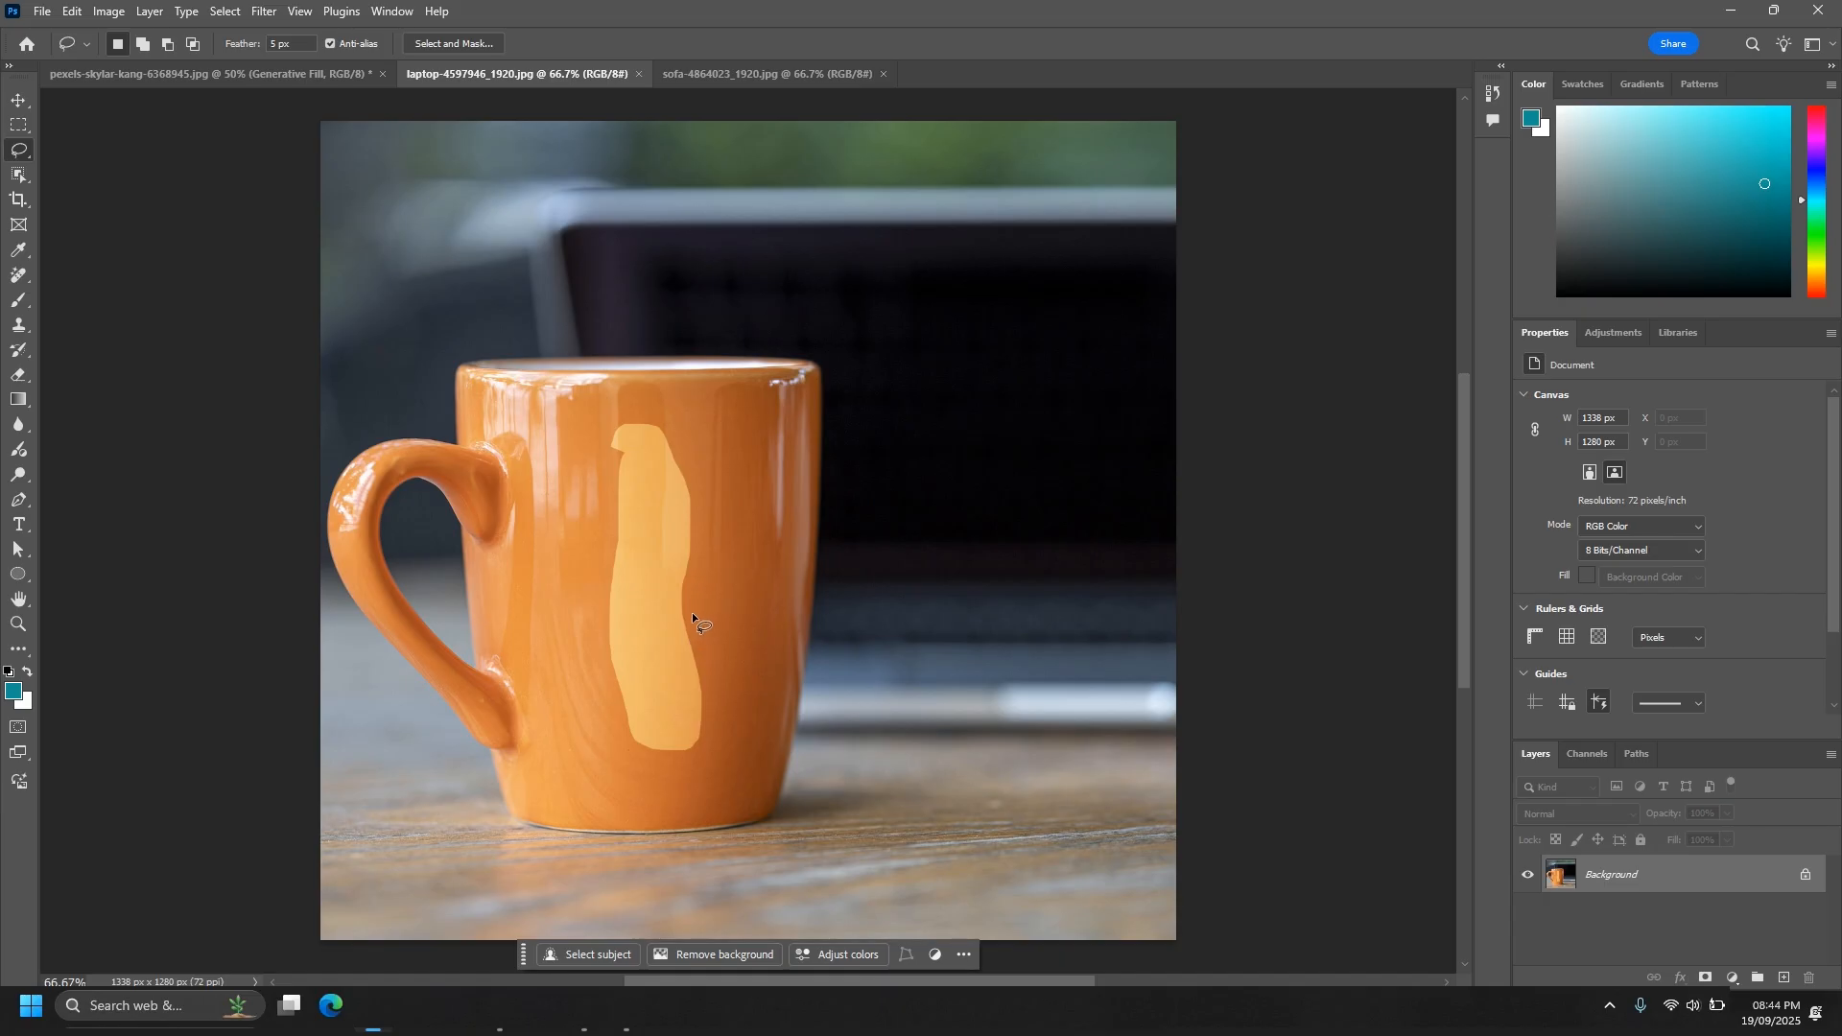
{"action": "left_click_drag", "start_coordinate": [687, 613], "coordinate": [700, 671]}
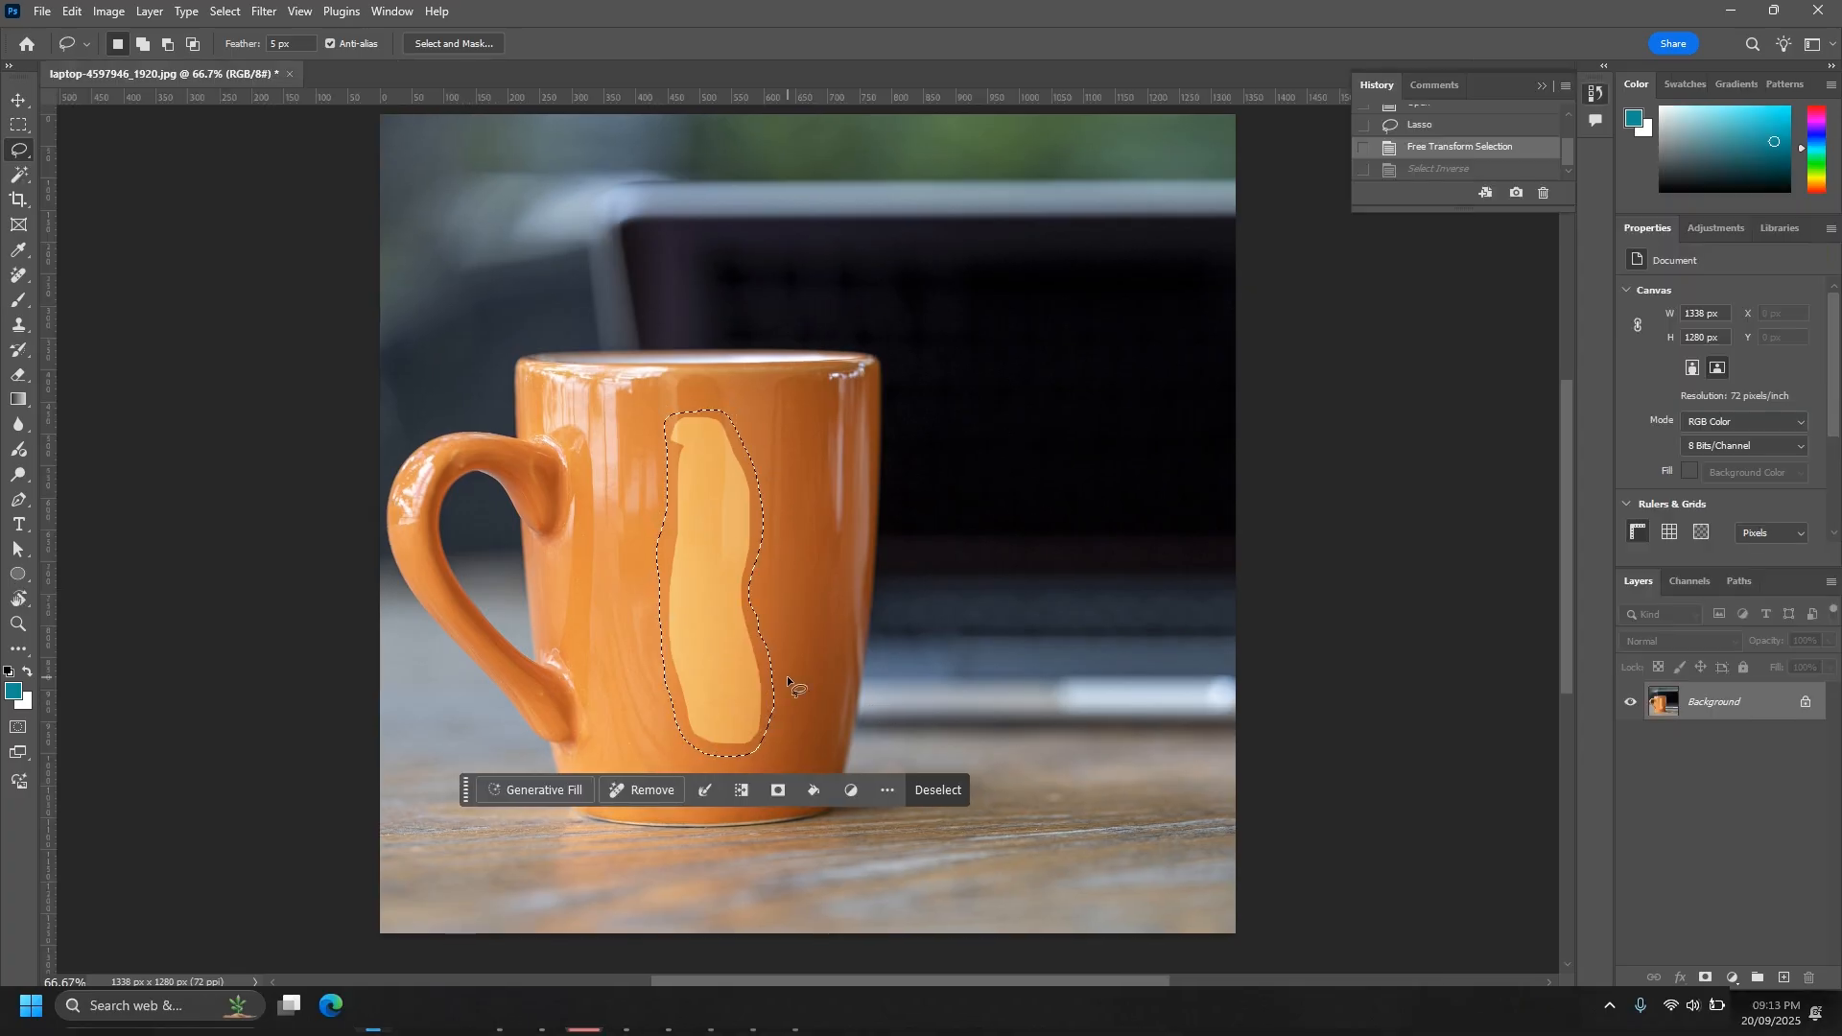
{"action": "left_click", "coordinate": [704, 796]}
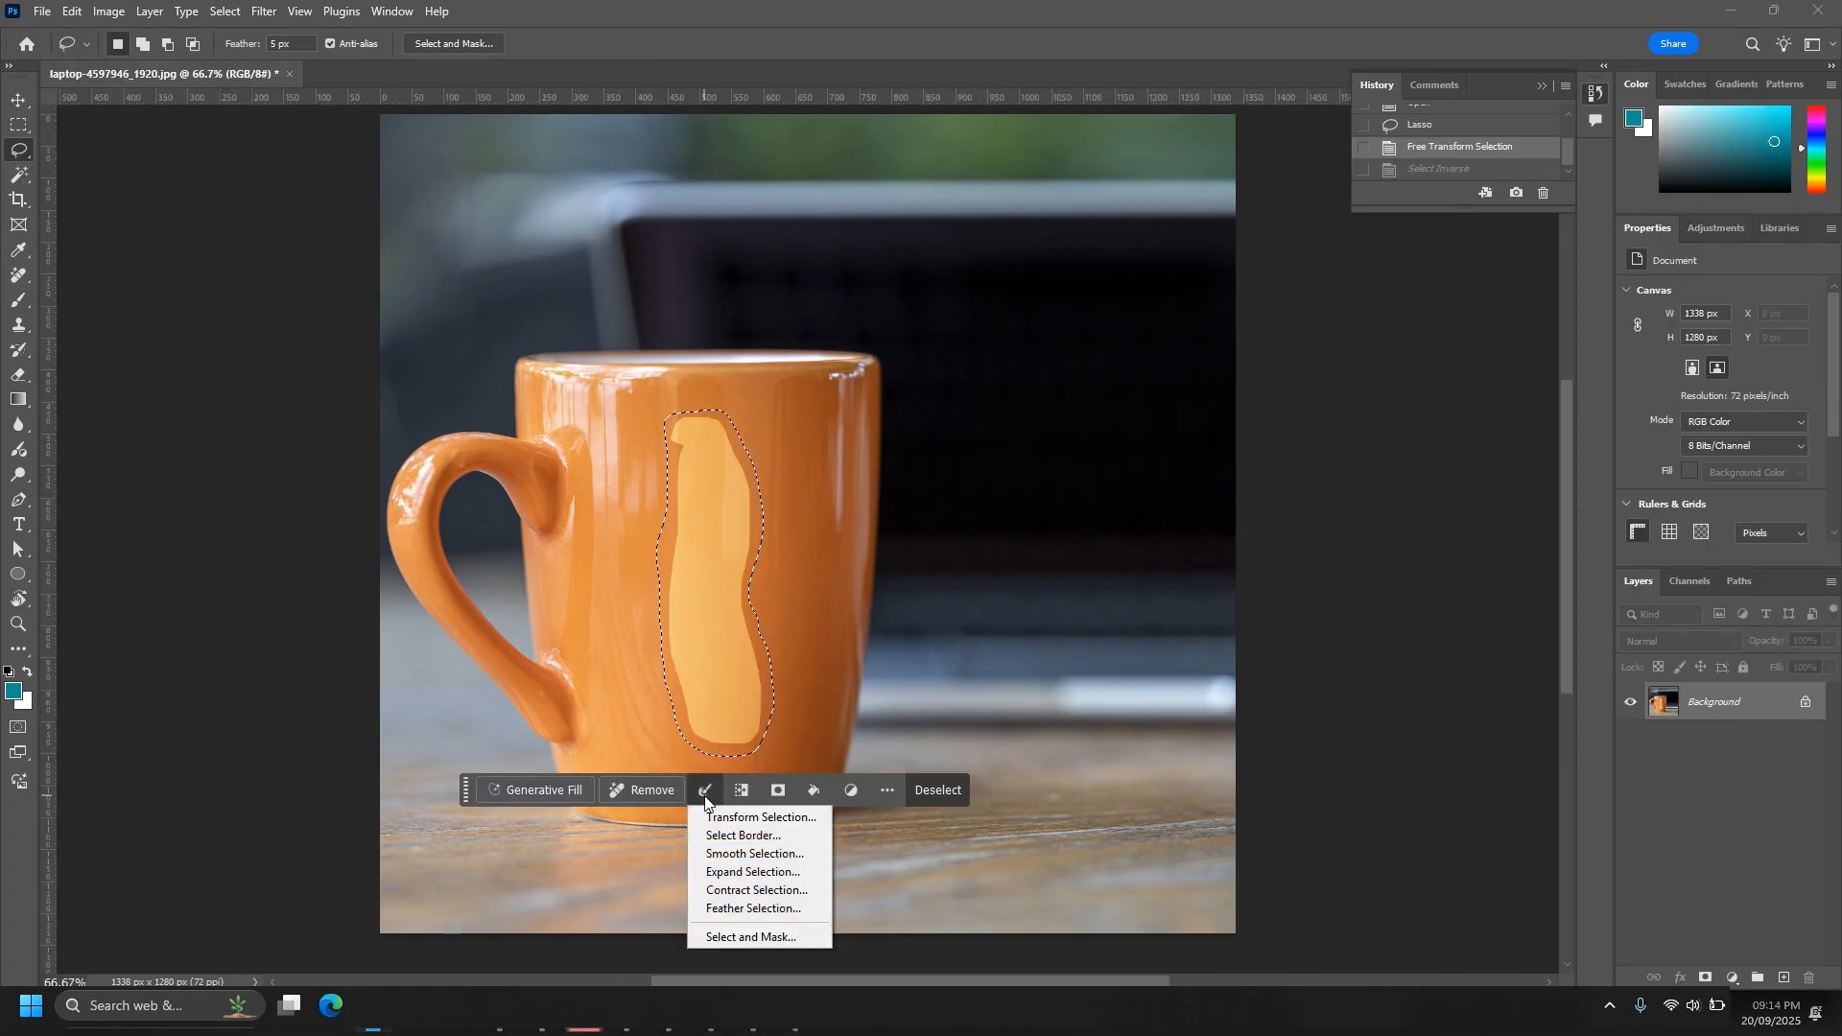
{"action": "left_click", "coordinate": [758, 817]}
{"action": "left_click_drag", "start_coordinate": [782, 402], "coordinate": [786, 405]}
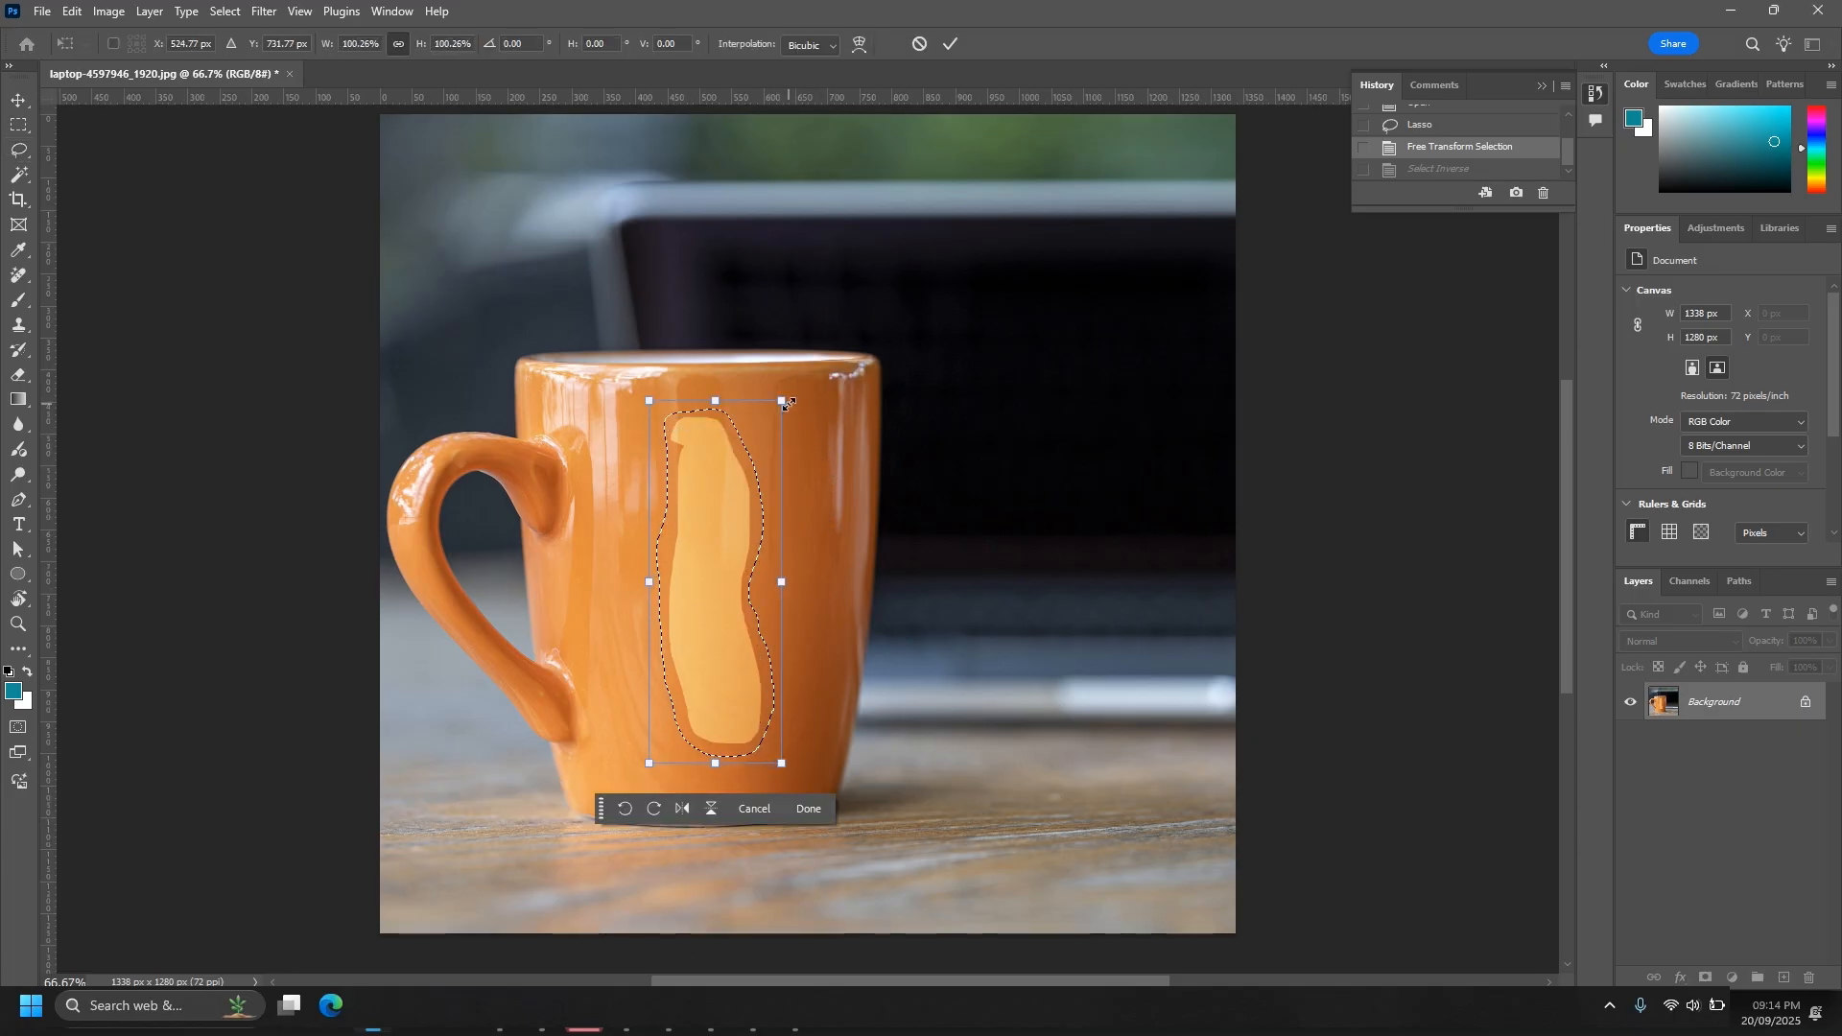
{"action": "left_click", "coordinate": [808, 814]}
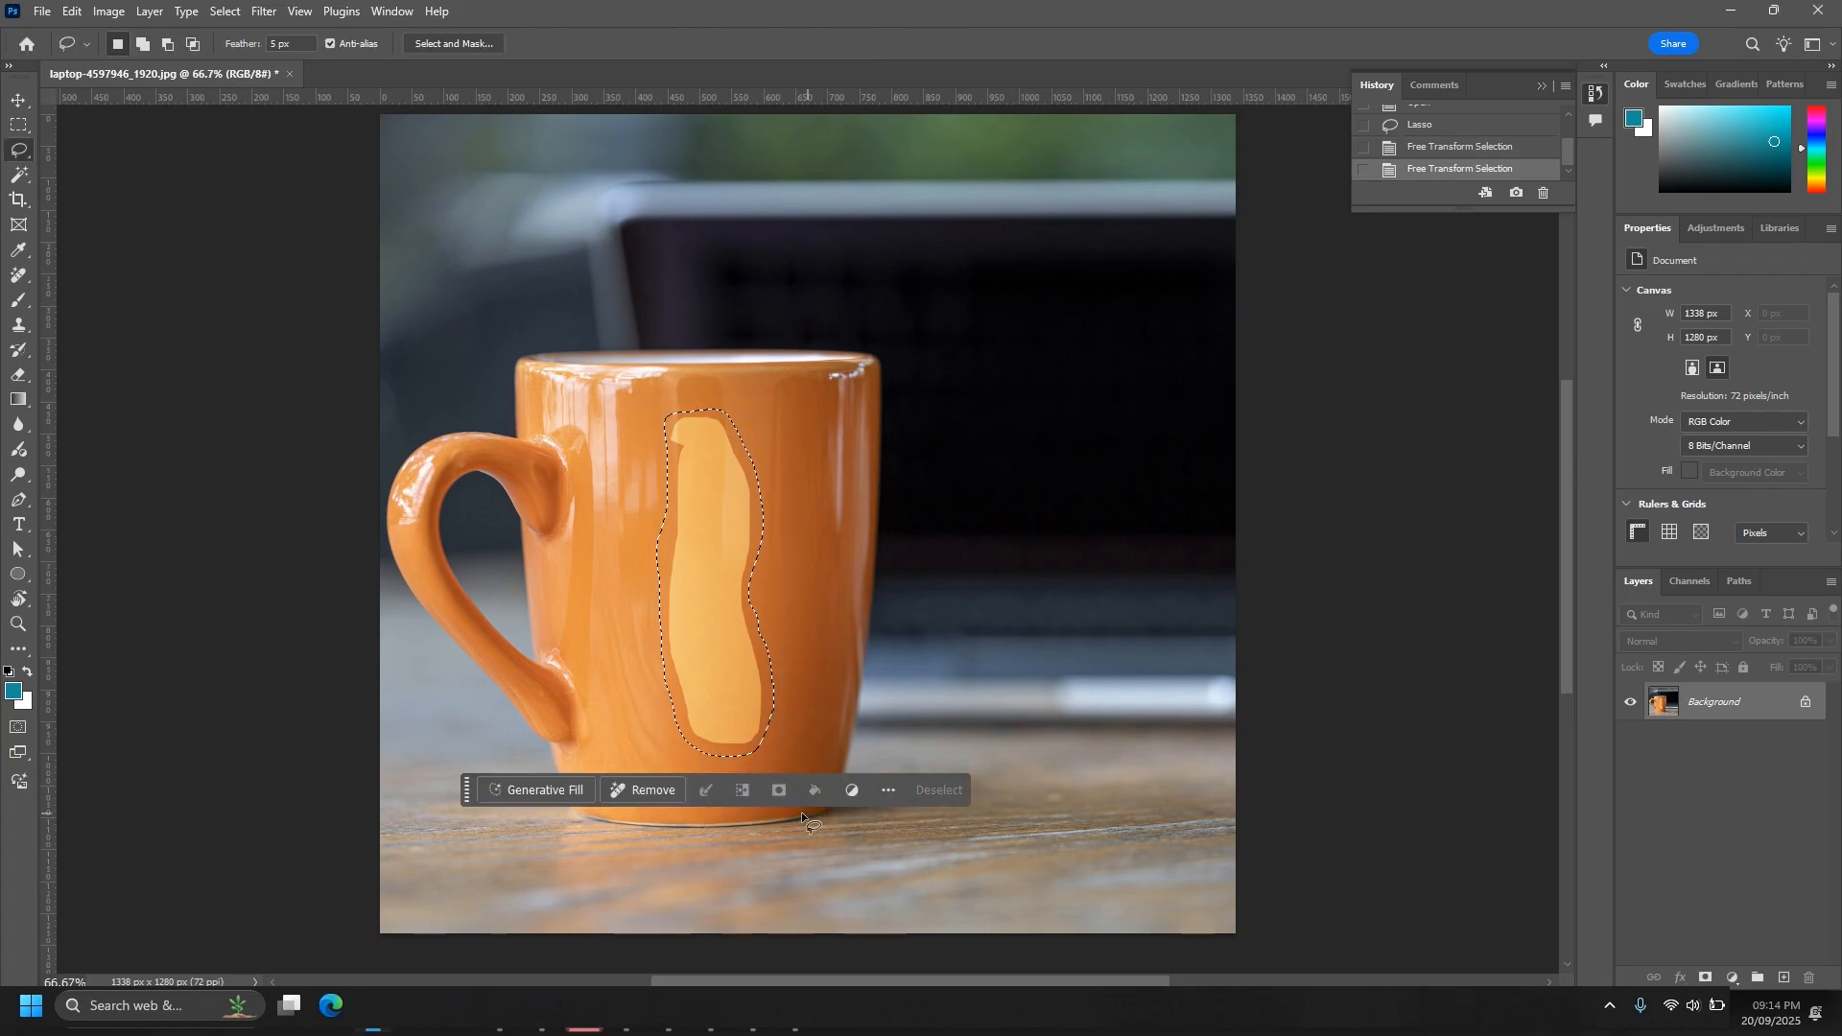
- Invert the selection around the mug's pale patch and invert it back
{"action": "left_click", "coordinate": [741, 797]}
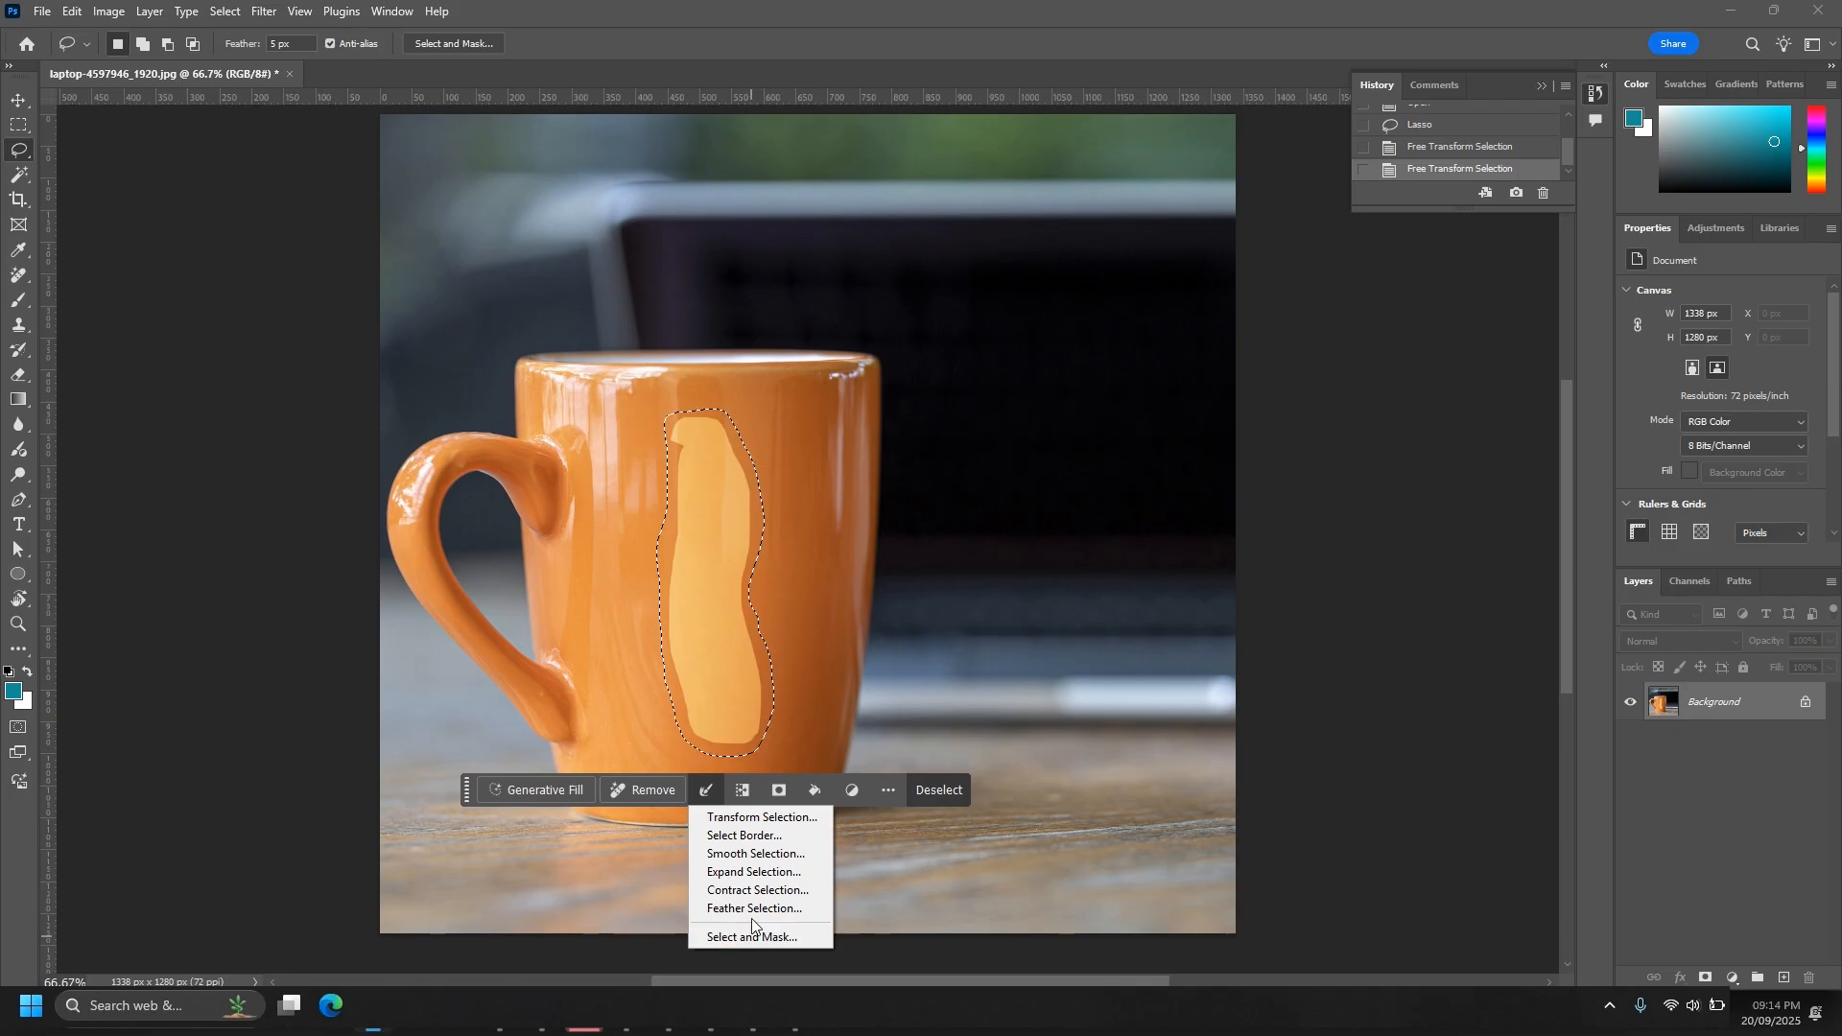
{"action": "left_click", "coordinate": [743, 792]}
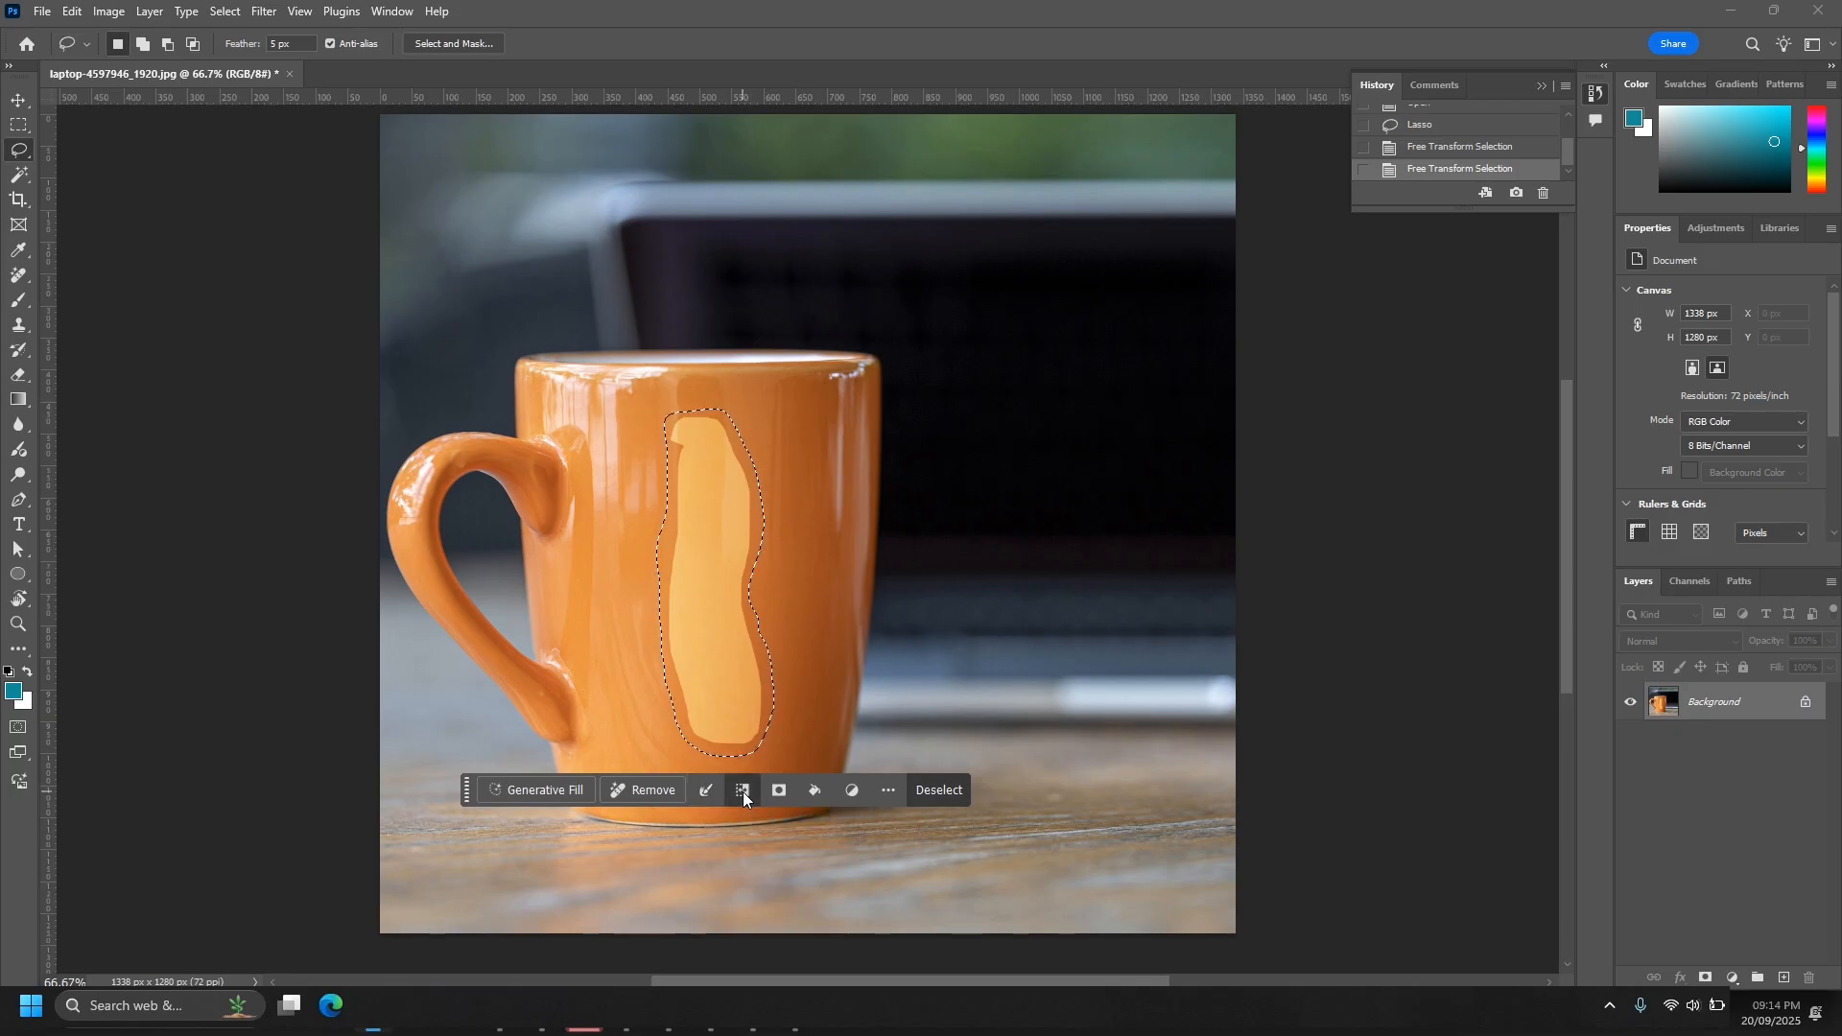
{"action": "left_click", "coordinate": [742, 792]}
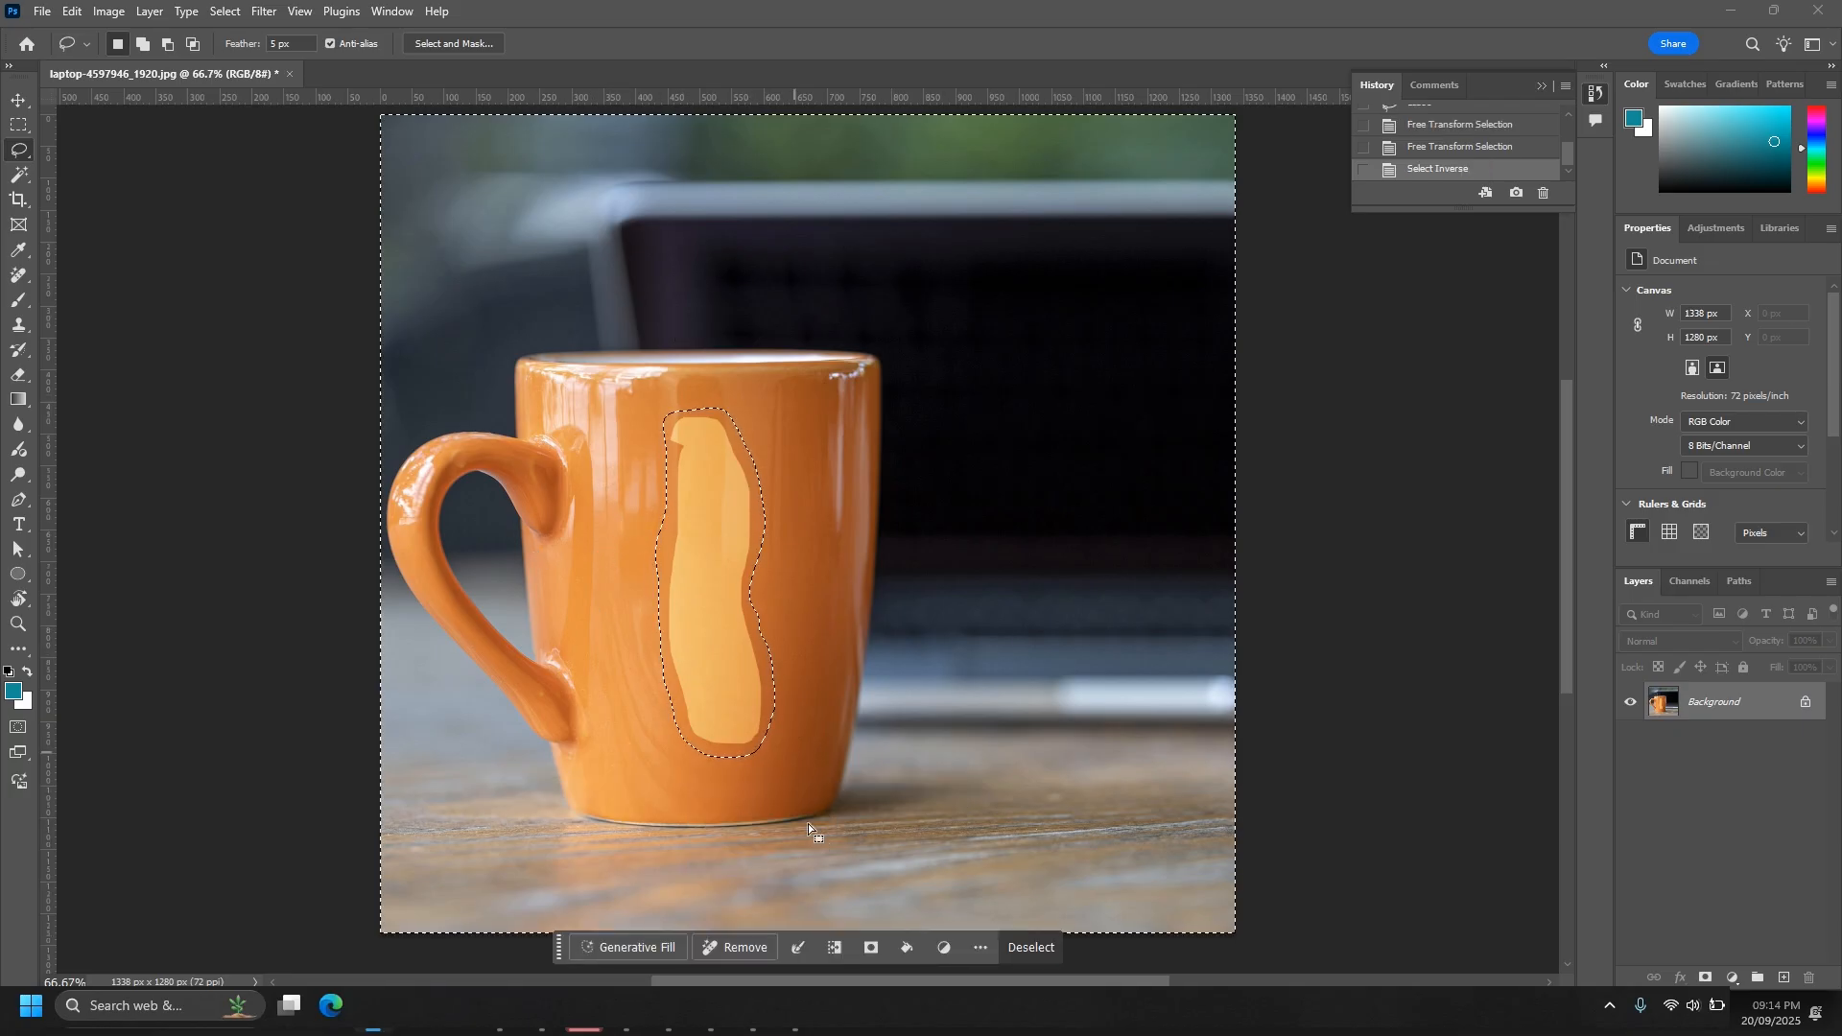
{"action": "left_click", "coordinate": [831, 948]}
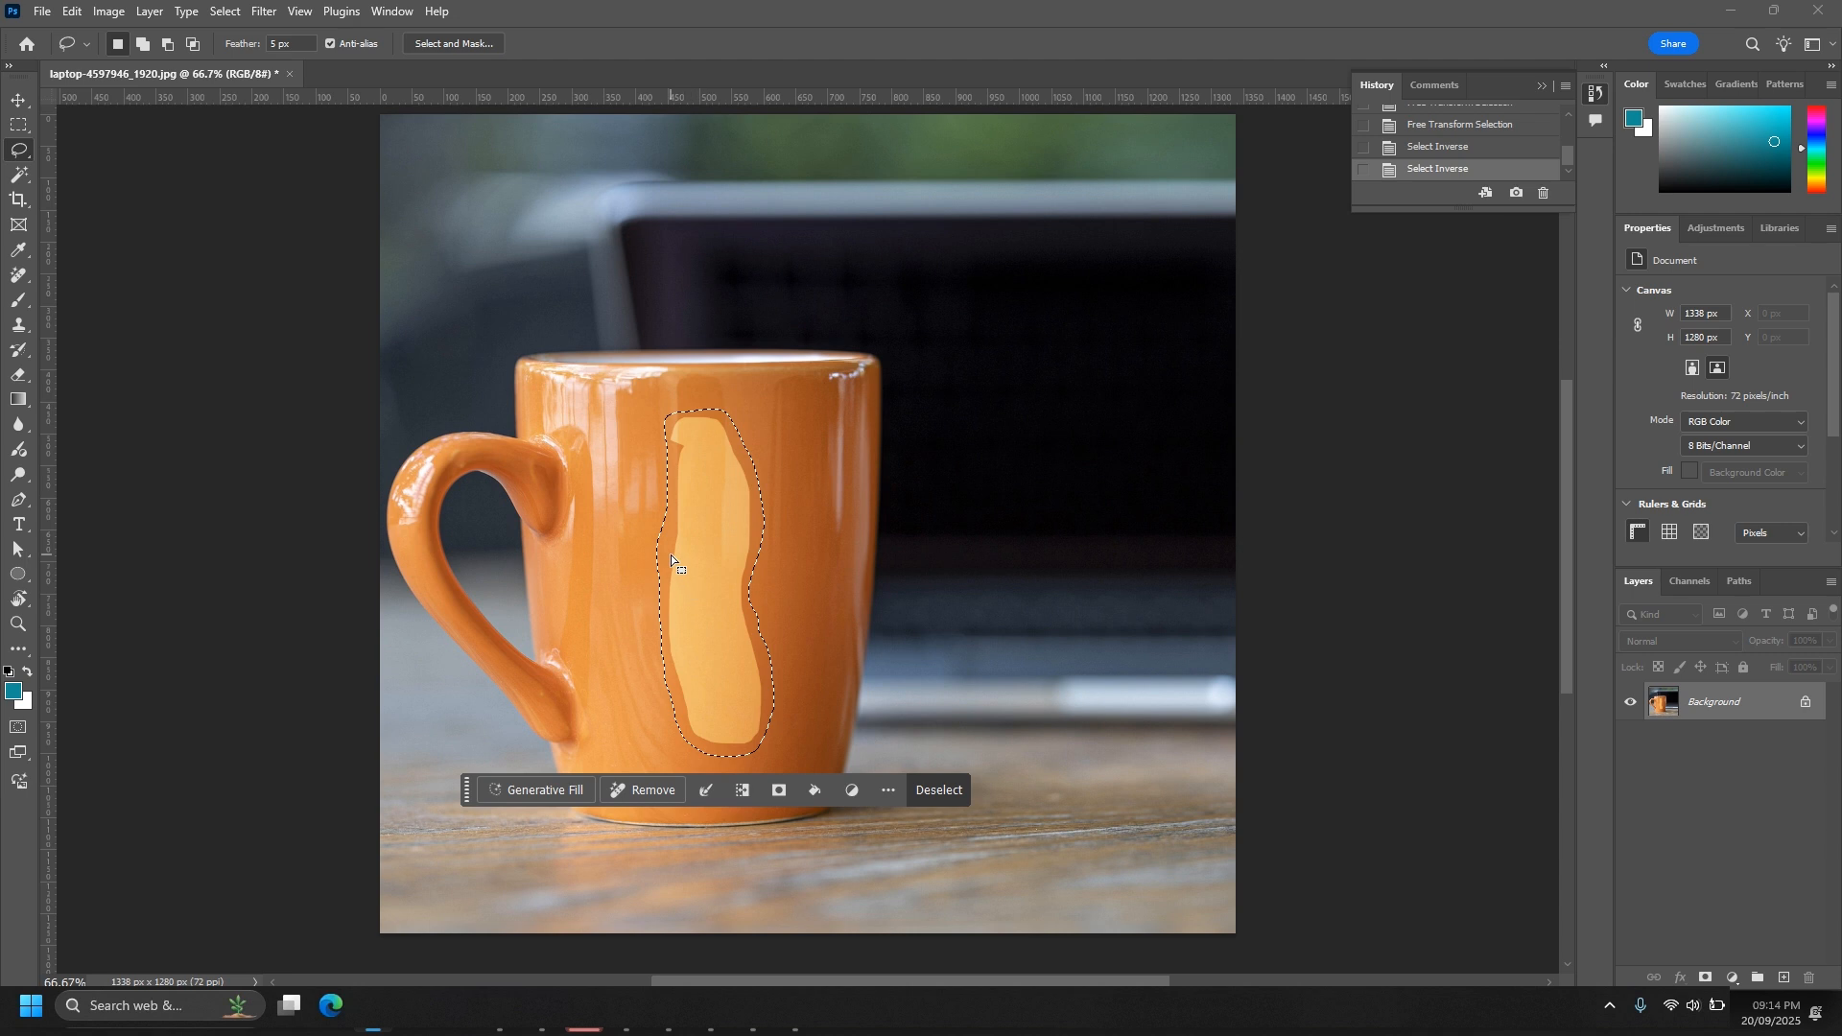
{"action": "key", "text": "ctrl+d"}
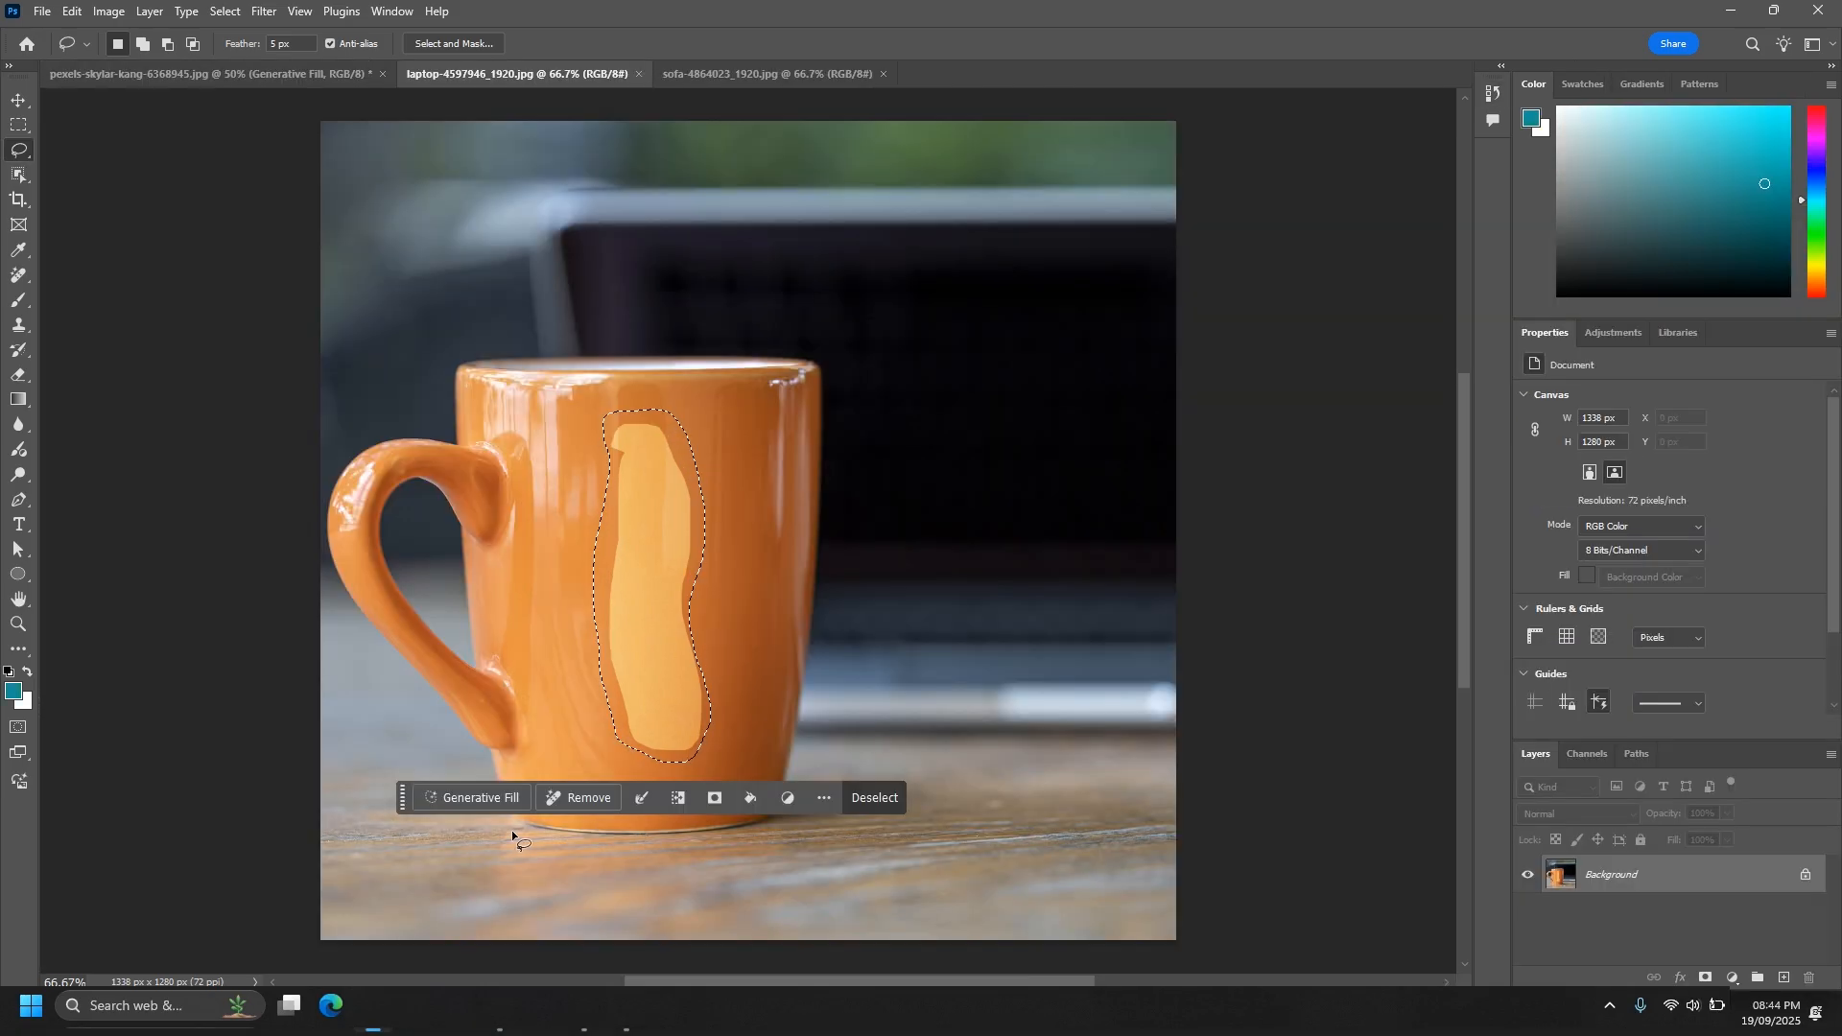
- Run Generative Fill without a prompt on the mug's selected patch, compare the variations and use the third one
{"action": "left_click", "coordinate": [481, 802]}
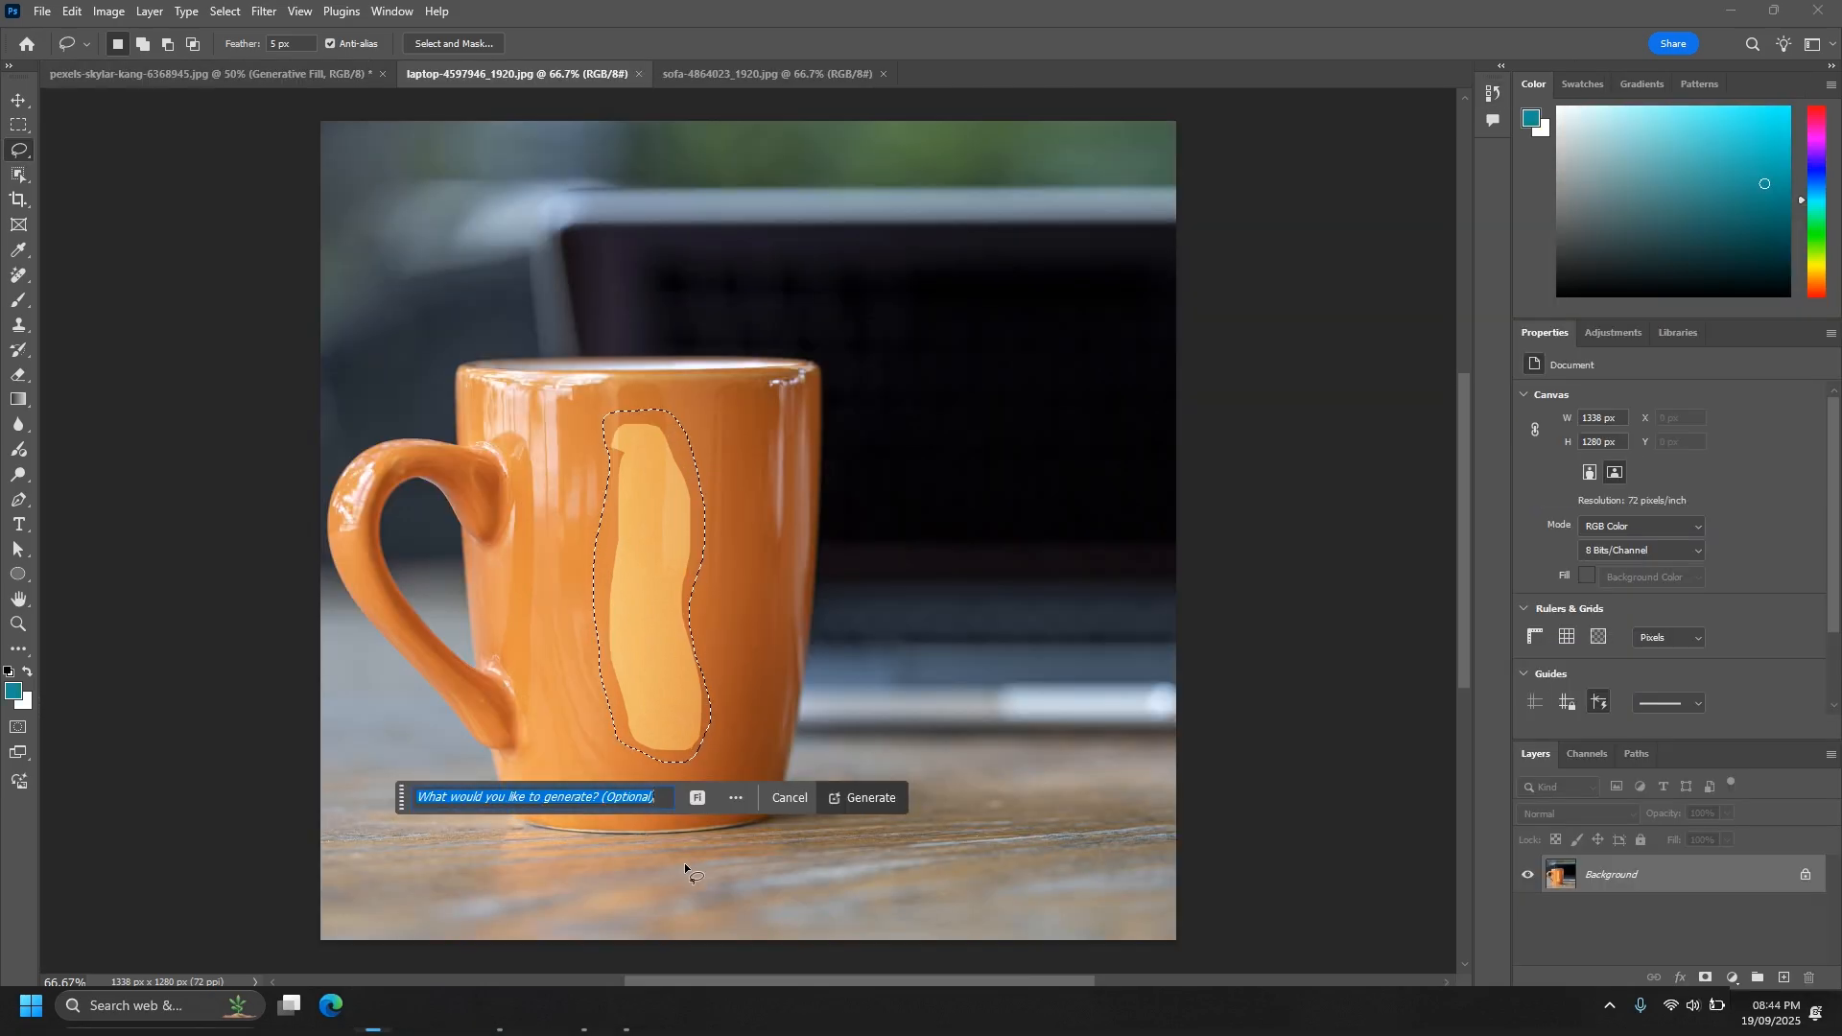
{"action": "left_click", "coordinate": [856, 803]}
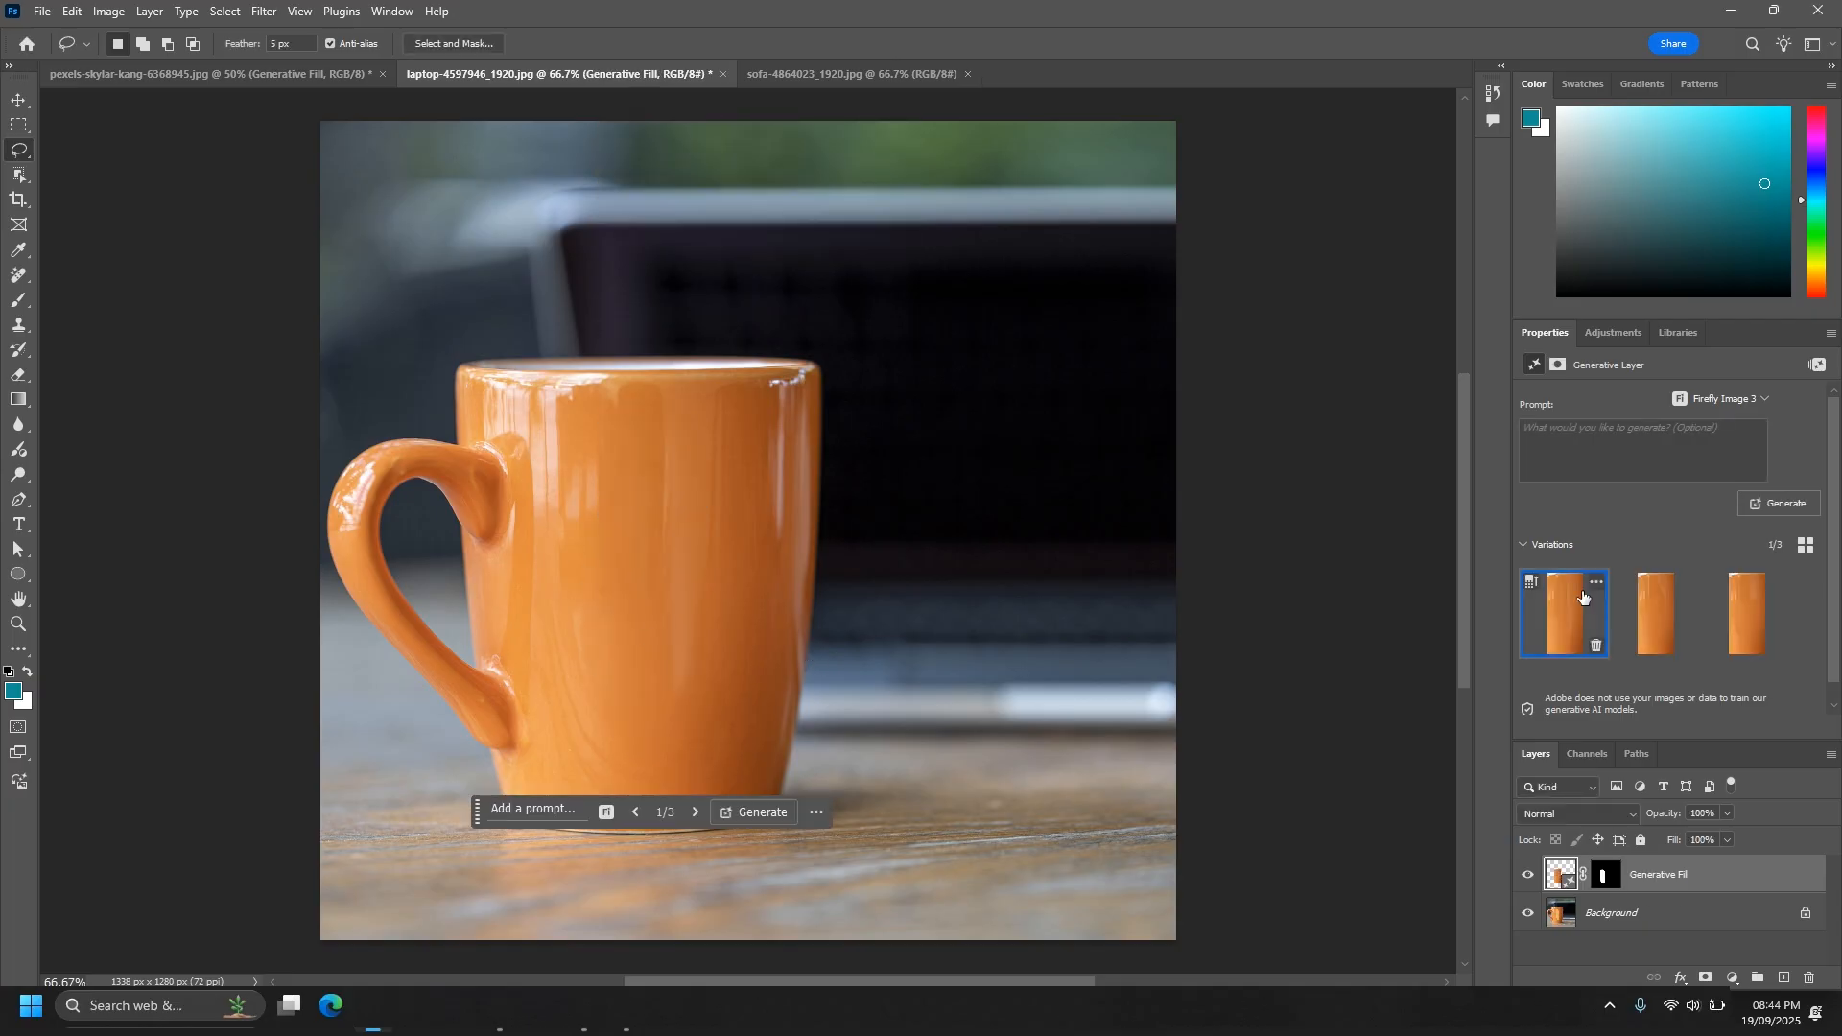
{"action": "left_click", "coordinate": [1650, 626]}
{"action": "left_click", "coordinate": [1756, 641]}
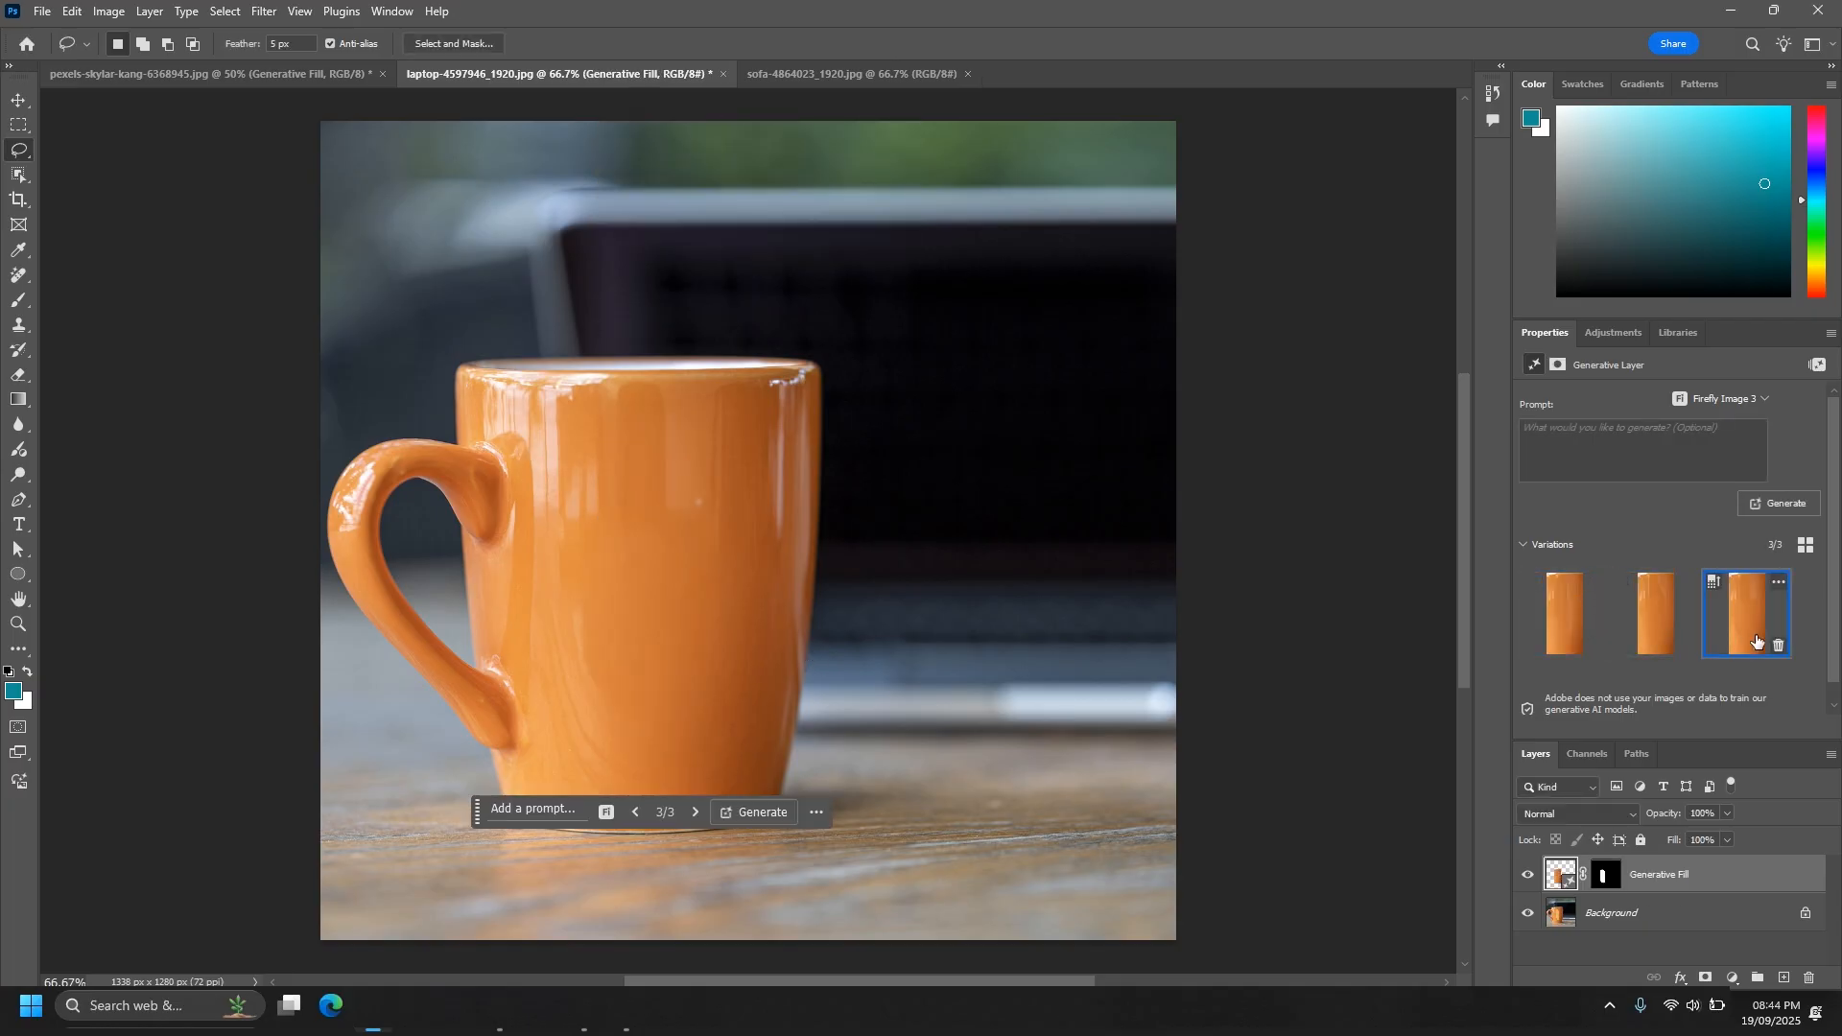
{"action": "left_click", "coordinate": [1558, 635]}
{"action": "left_click", "coordinate": [1660, 637]}
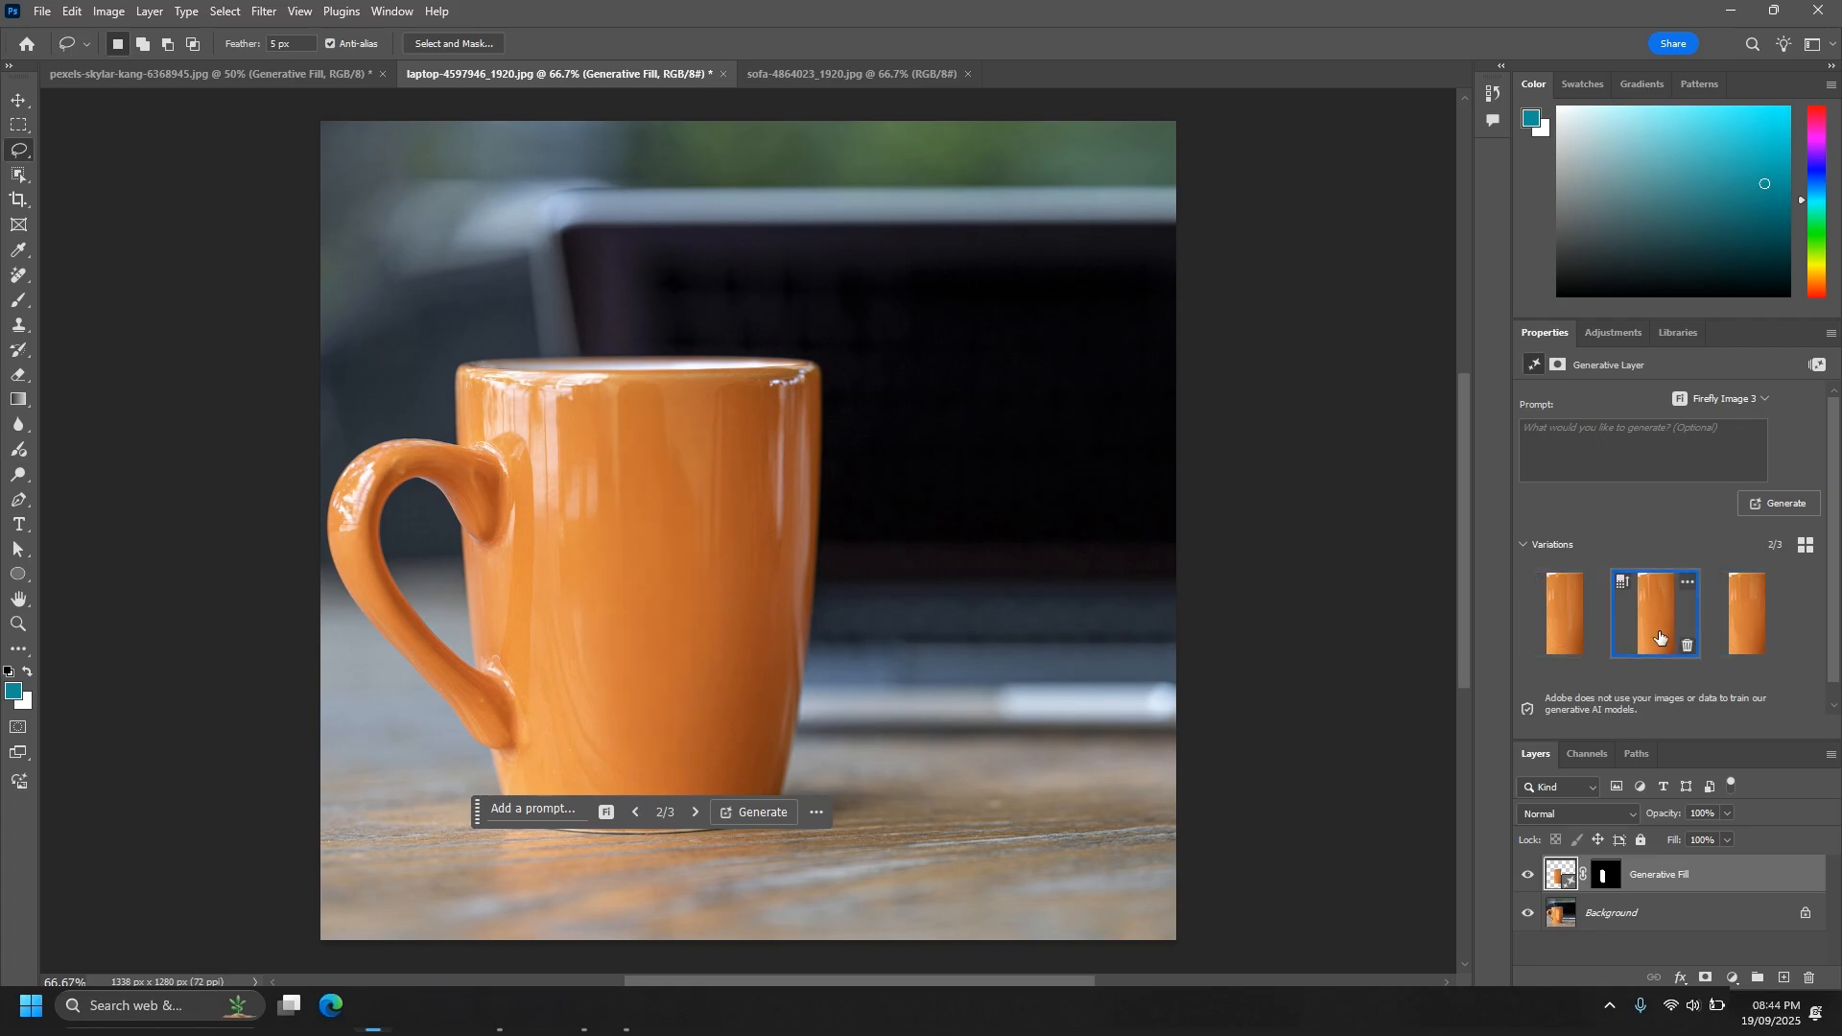
{"action": "left_click", "coordinate": [1748, 628]}
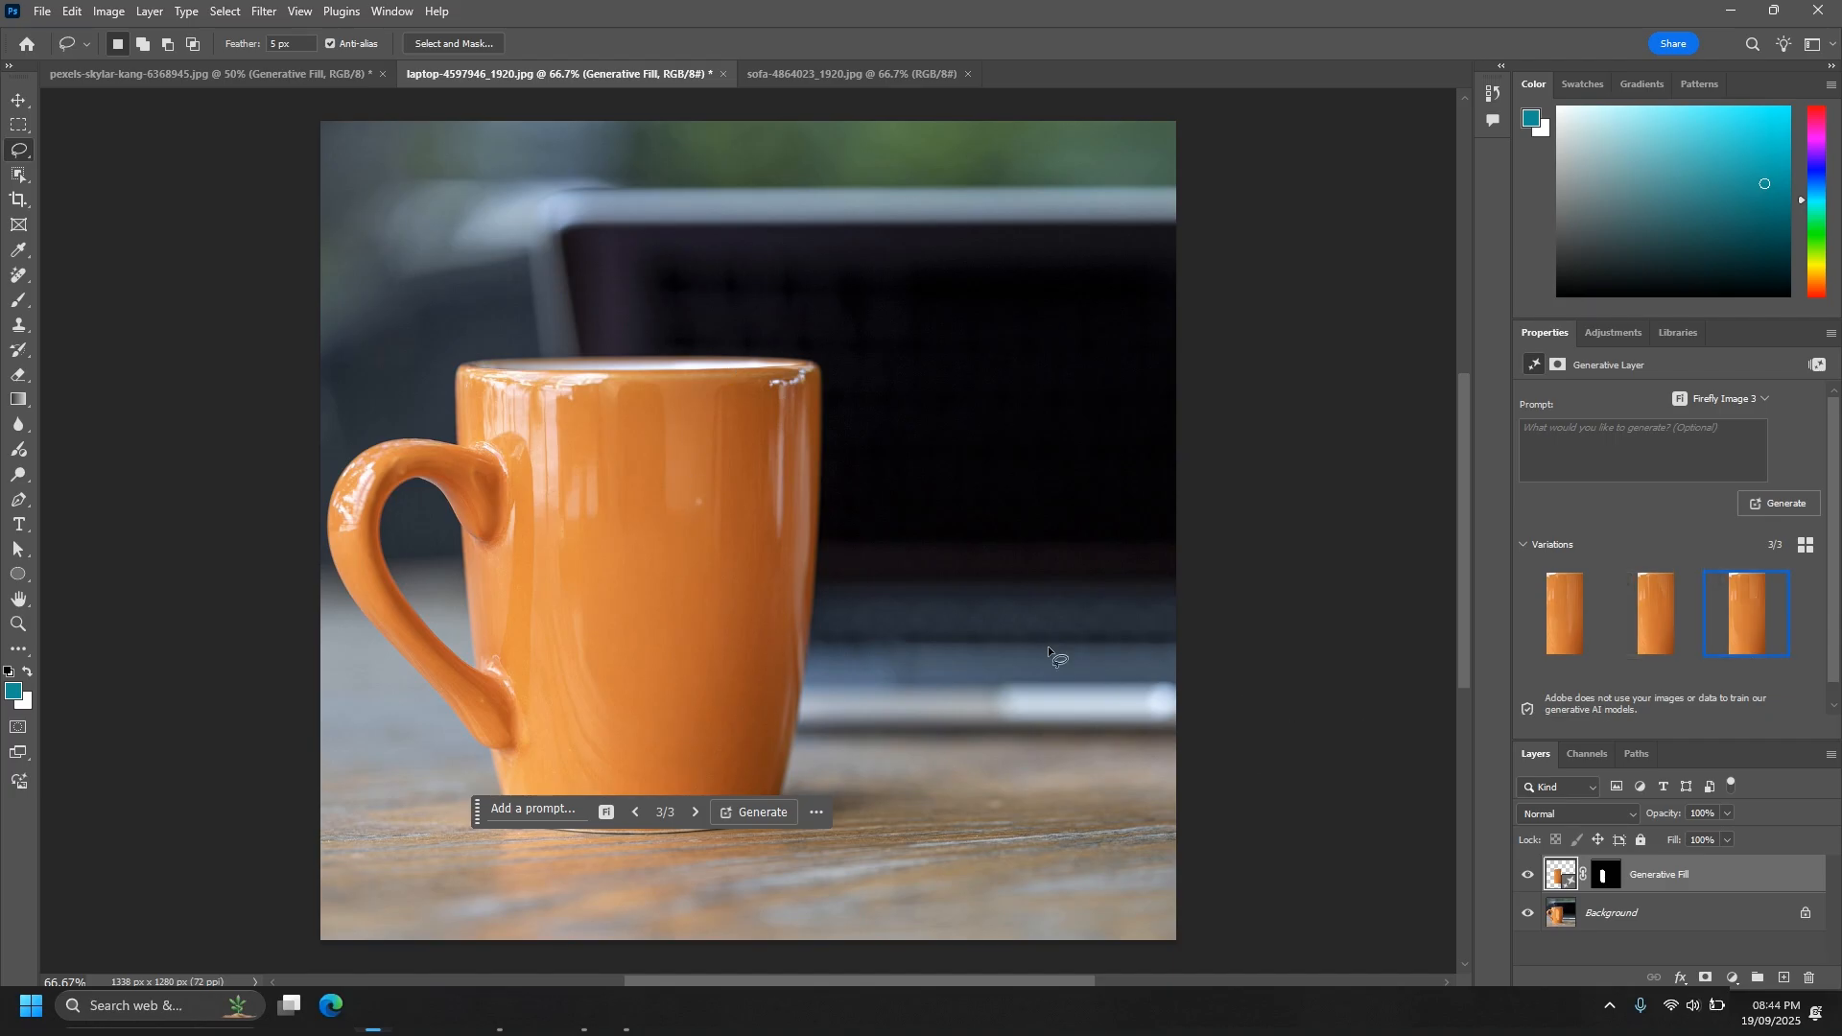
- In the sofa photo, lasso the left panel of the blue backrest and run Generative Fill without a prompt
{"action": "left_click", "coordinate": [798, 75]}
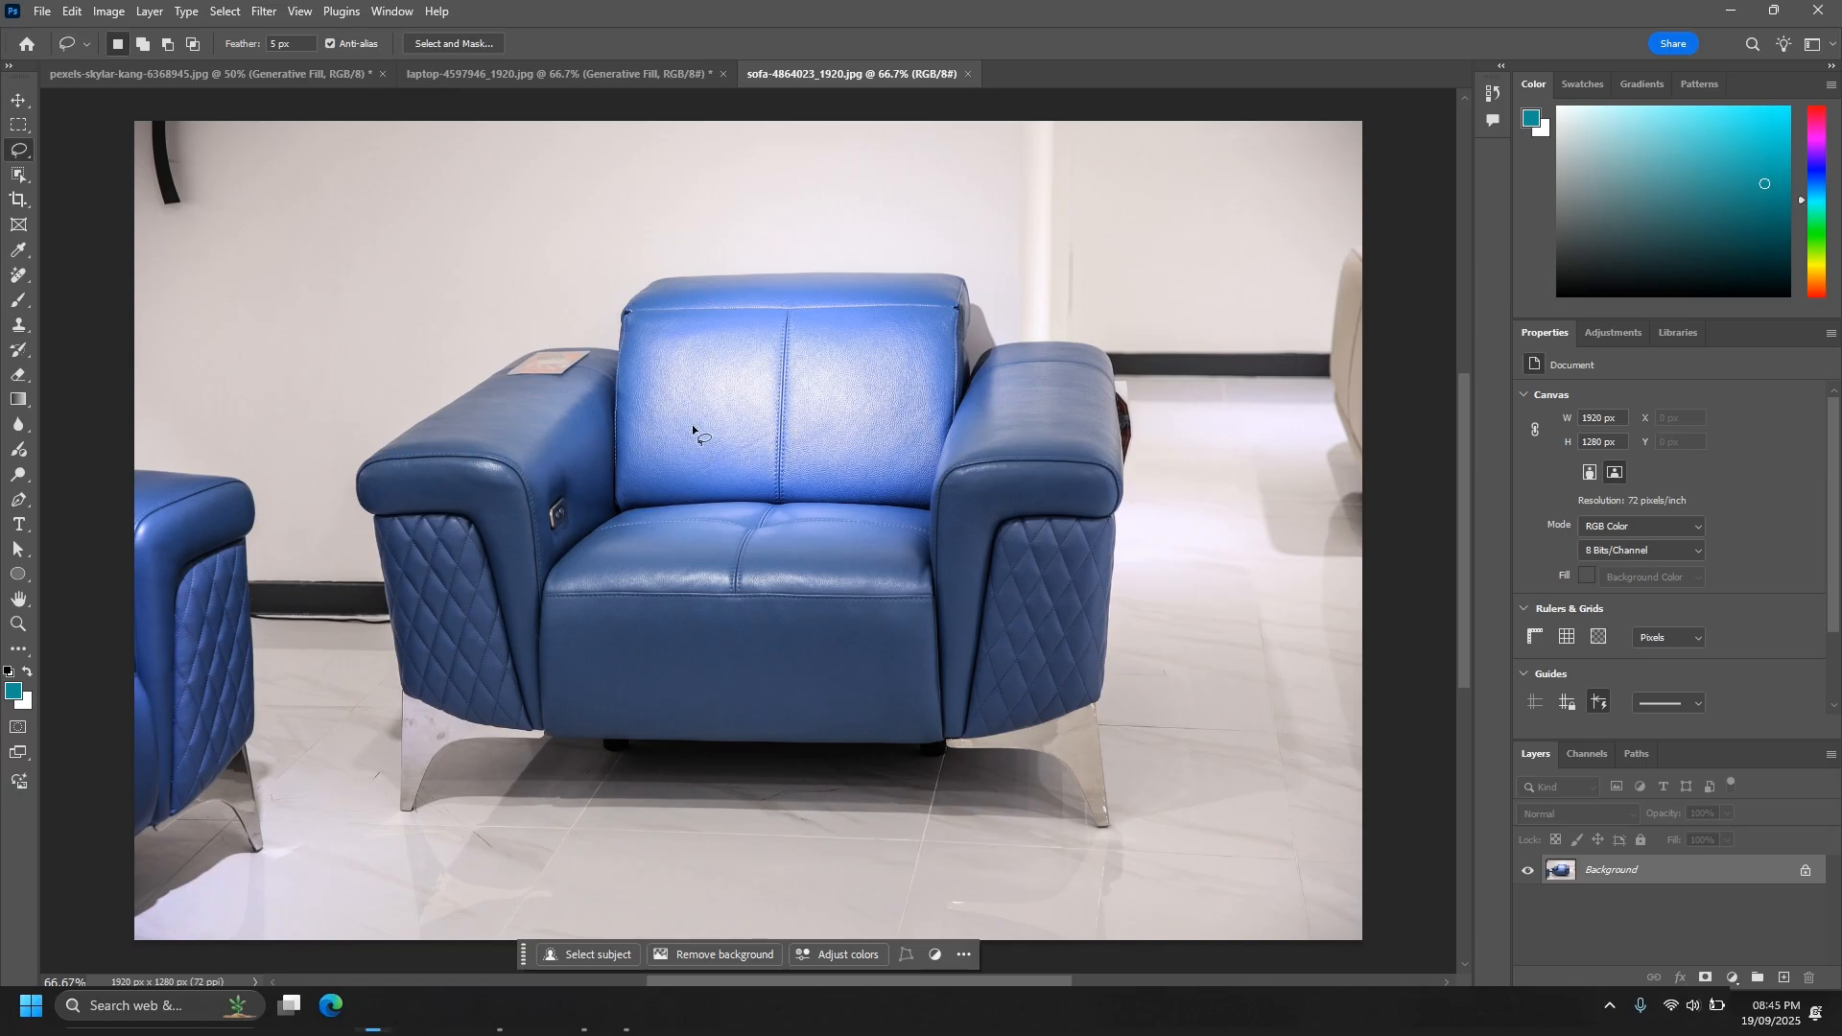
{"action": "key", "text": "ctrl+plus"}
{"action": "key", "text": "ctrl+plus"}
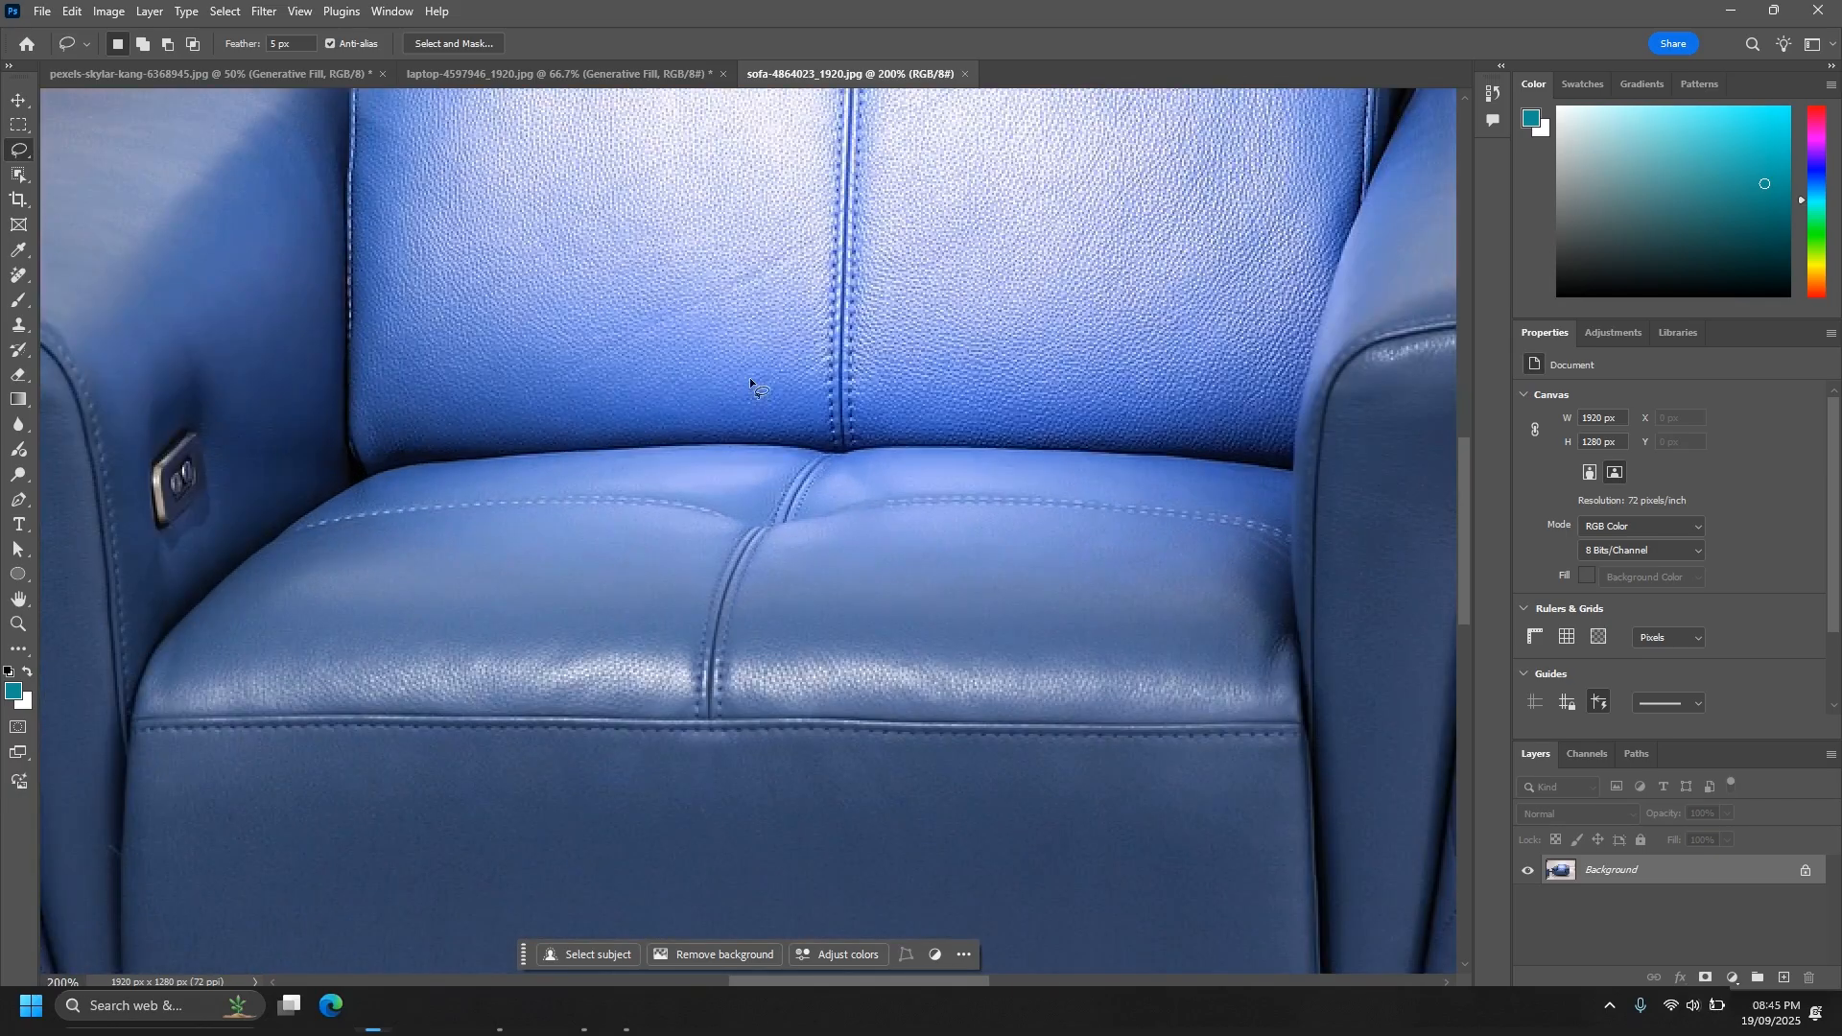
{"action": "key", "text": "ctrl+minus"}
{"action": "left_click_drag", "start_coordinate": [706, 330], "coordinate": [723, 490]}
{"action": "mouse_move", "coordinate": [781, 629]}
{"action": "left_mouse_down"}
{"action": "mouse_move", "coordinate": [586, 624]}
{"action": "mouse_move", "coordinate": [595, 397]}
{"action": "left_mouse_up"}
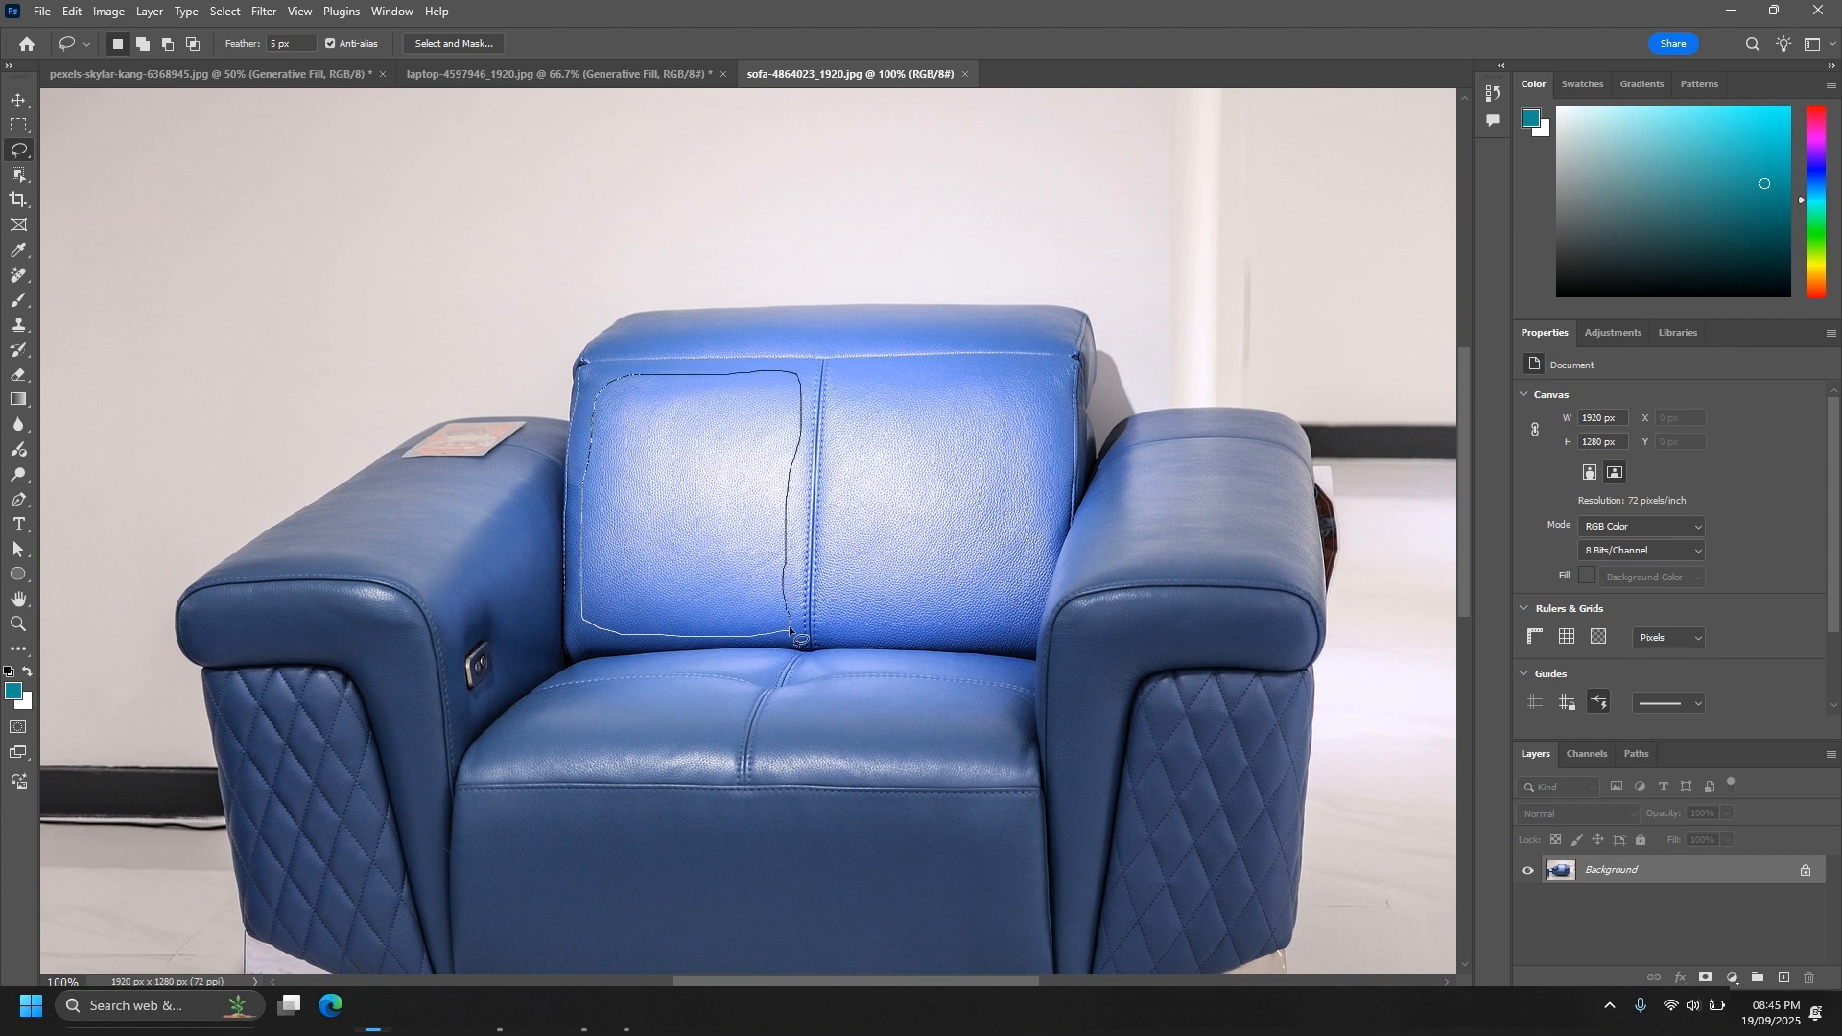
{"action": "left_click_drag", "start_coordinate": [789, 623], "coordinate": [782, 630]}
{"action": "left_click", "coordinate": [514, 672]}
{"action": "left_click", "coordinate": [902, 675]}
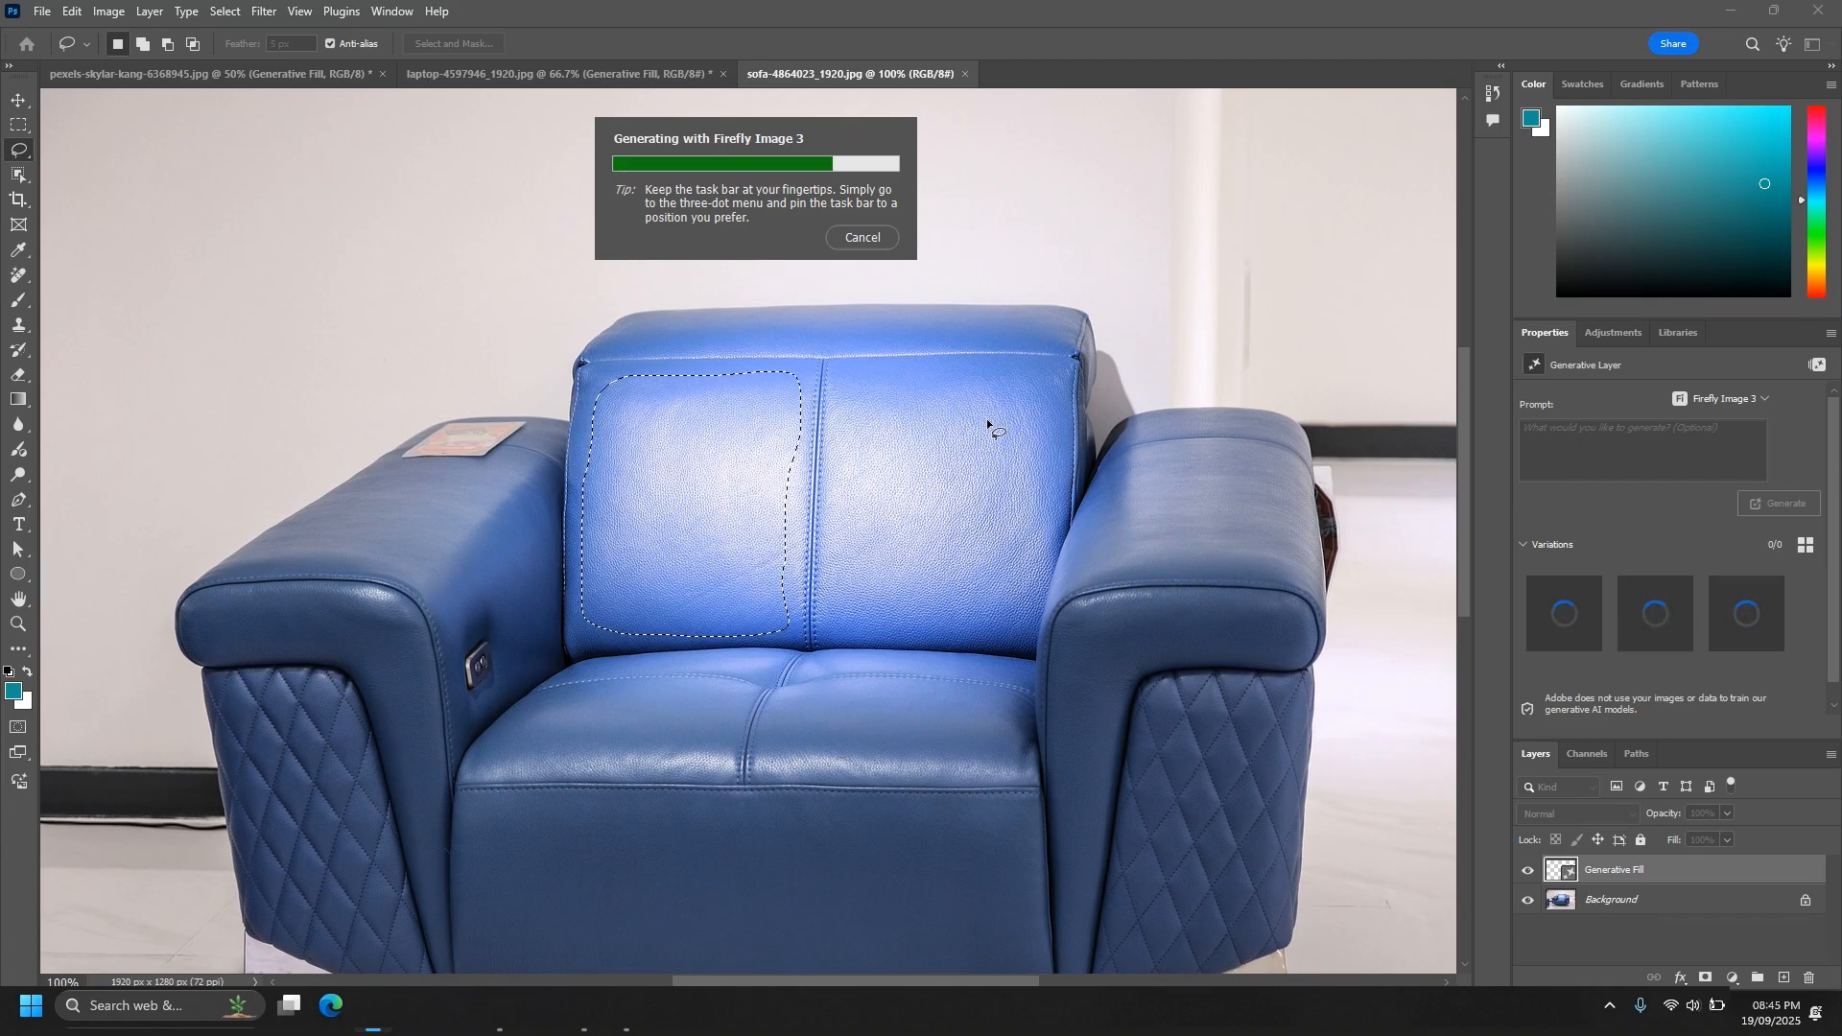
- Lasso the right panel of the blue backrest, run Generative Fill without a prompt and use the third variation
{"action": "mouse_move", "coordinate": [827, 622]}
{"action": "left_mouse_down"}
{"action": "mouse_move", "coordinate": [845, 396]}
{"action": "mouse_move", "coordinate": [908, 363]}
{"action": "left_mouse_up"}
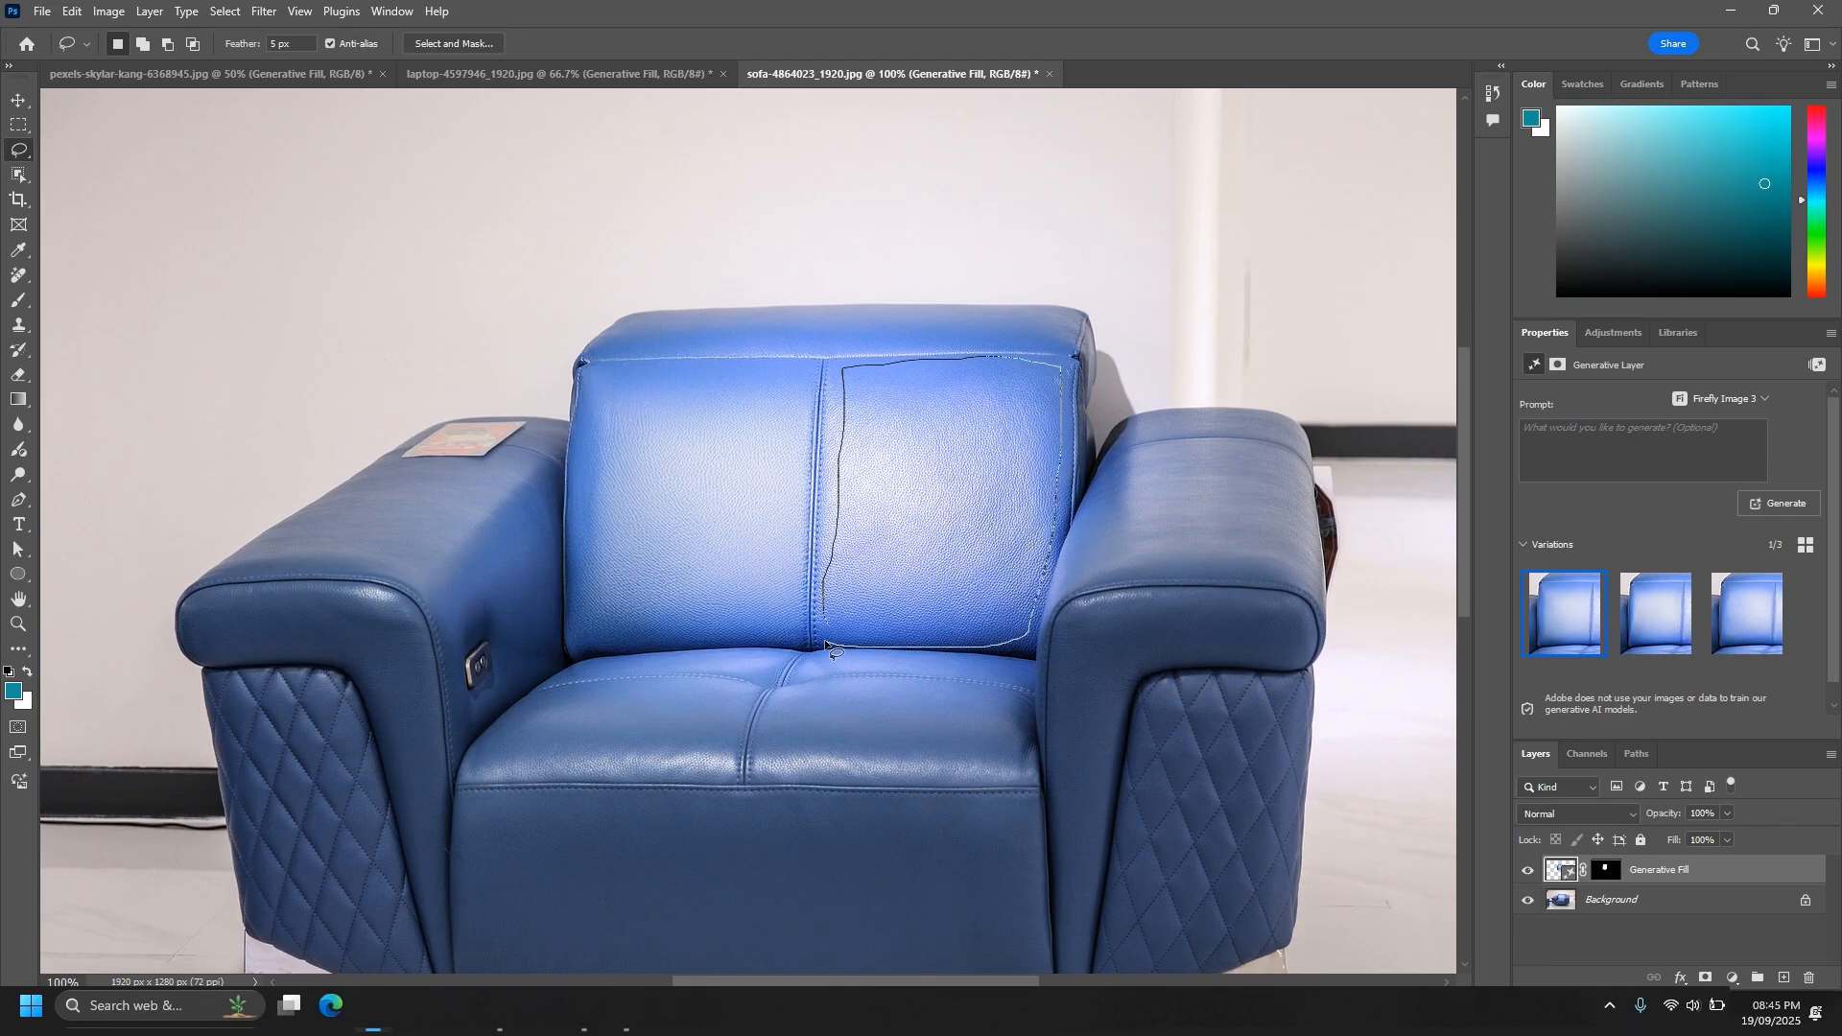
{"action": "left_click_drag", "start_coordinate": [816, 619], "coordinate": [818, 626]}
{"action": "left_click", "coordinate": [775, 686]}
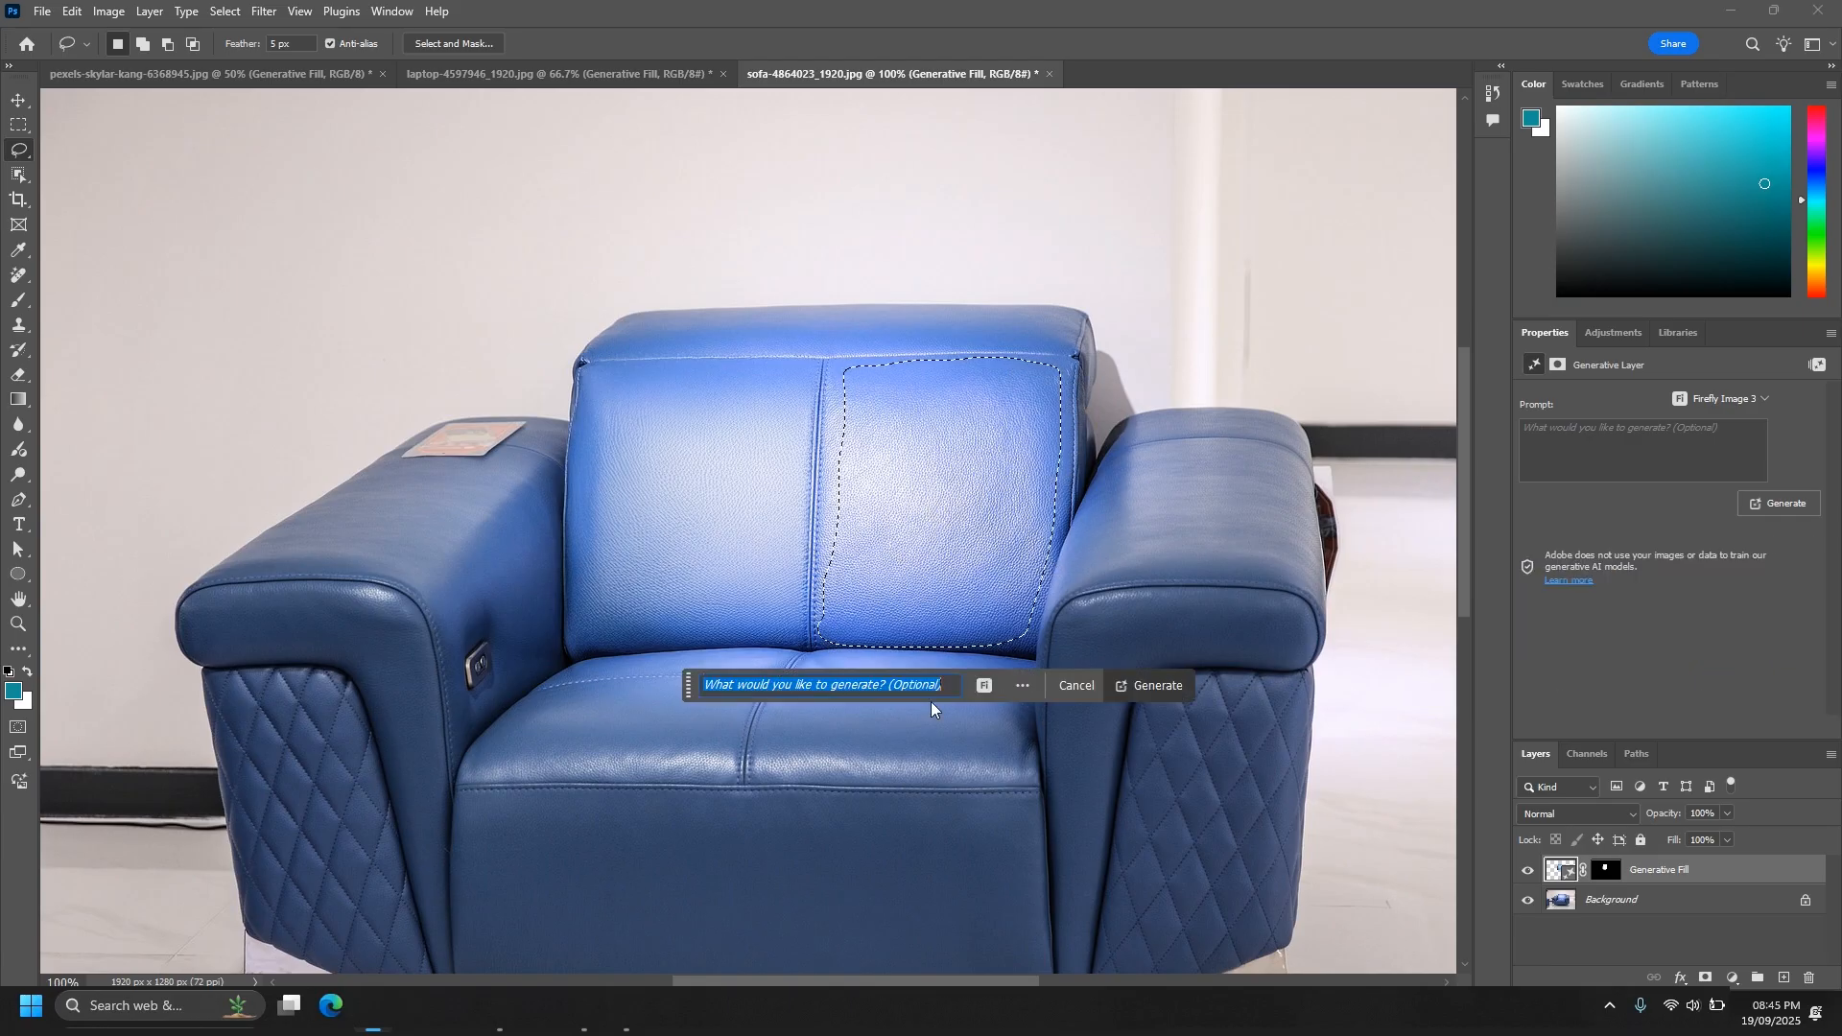
{"action": "left_click", "coordinate": [1150, 689]}
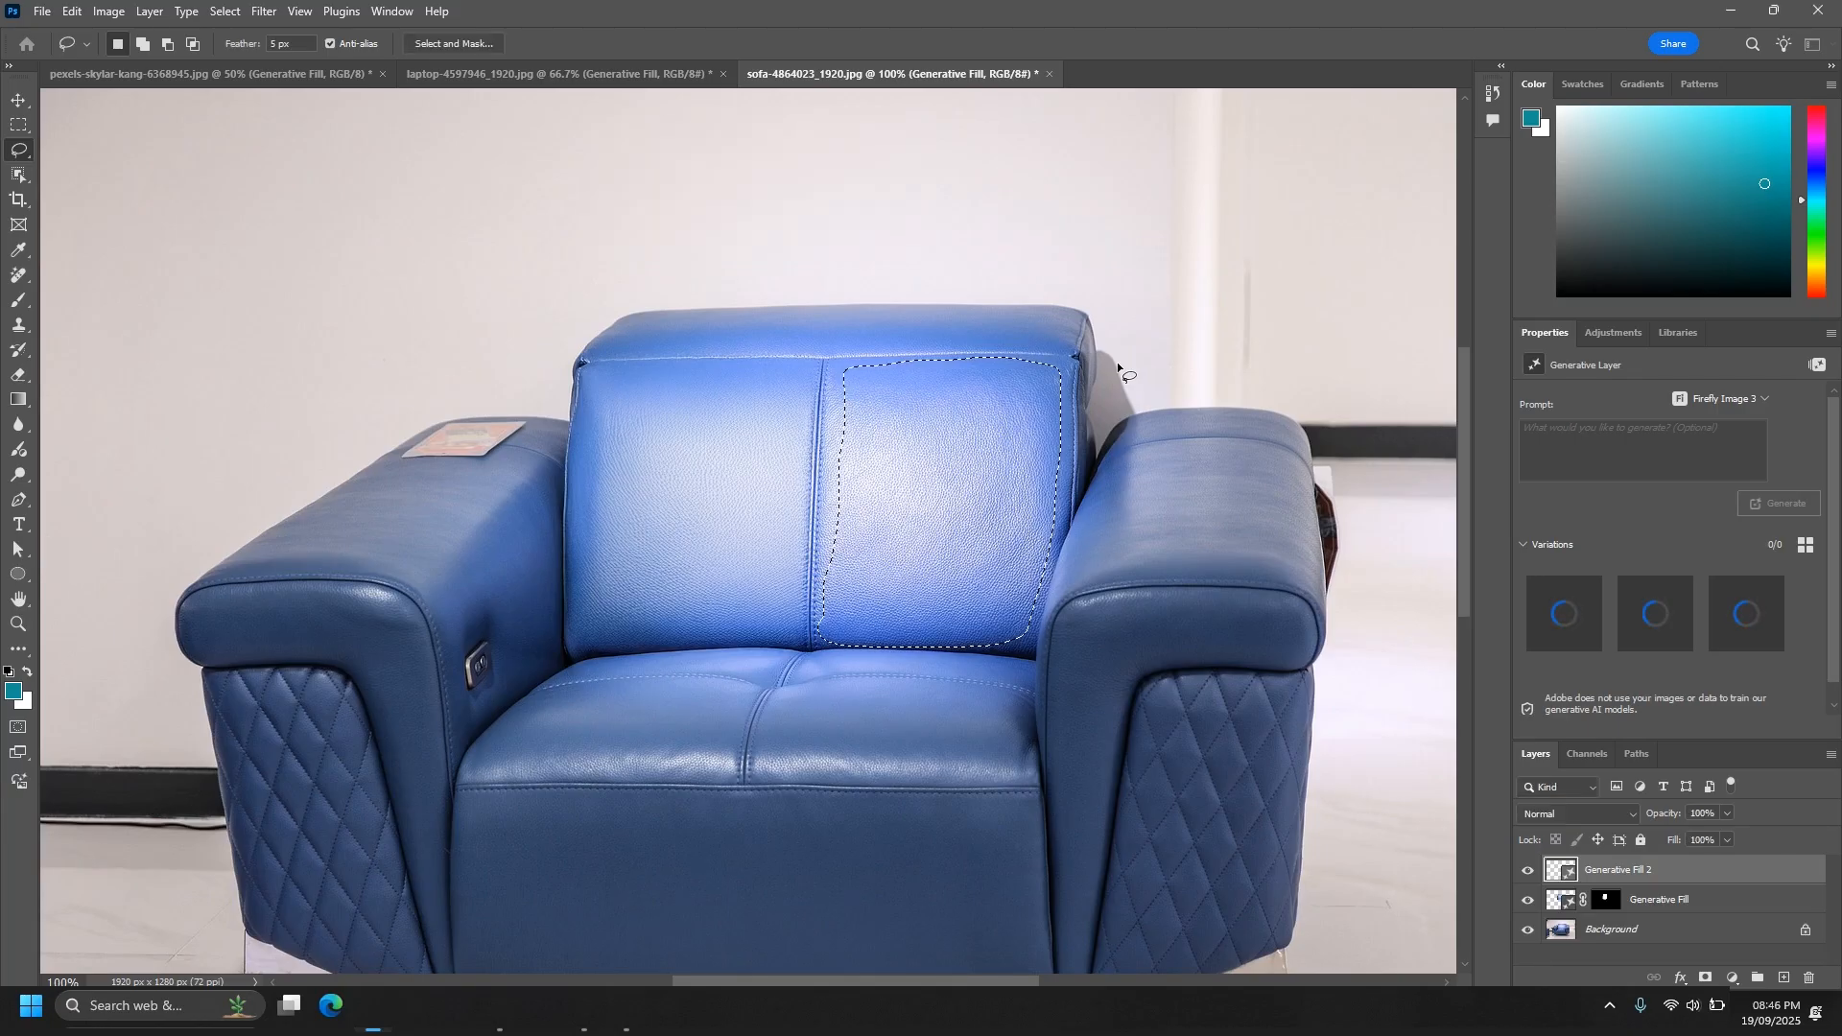
{"action": "left_click", "coordinate": [1678, 618]}
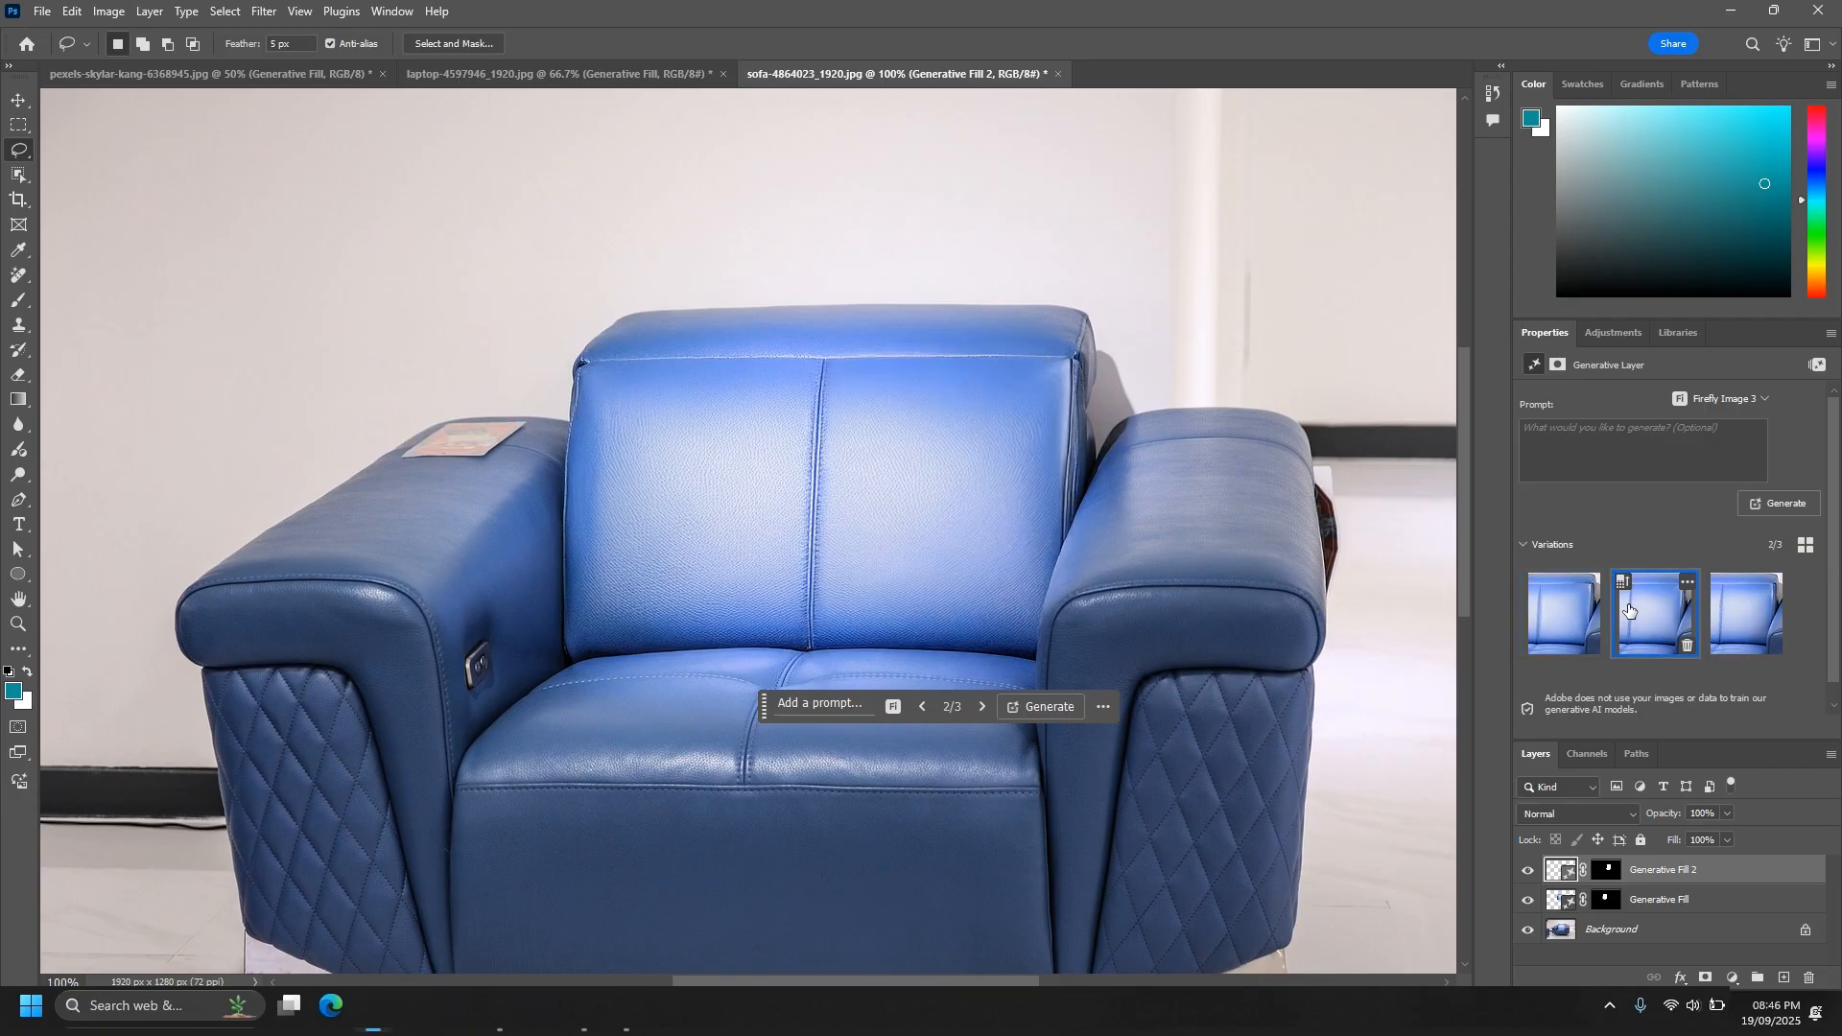
{"action": "left_click", "coordinate": [1744, 615]}
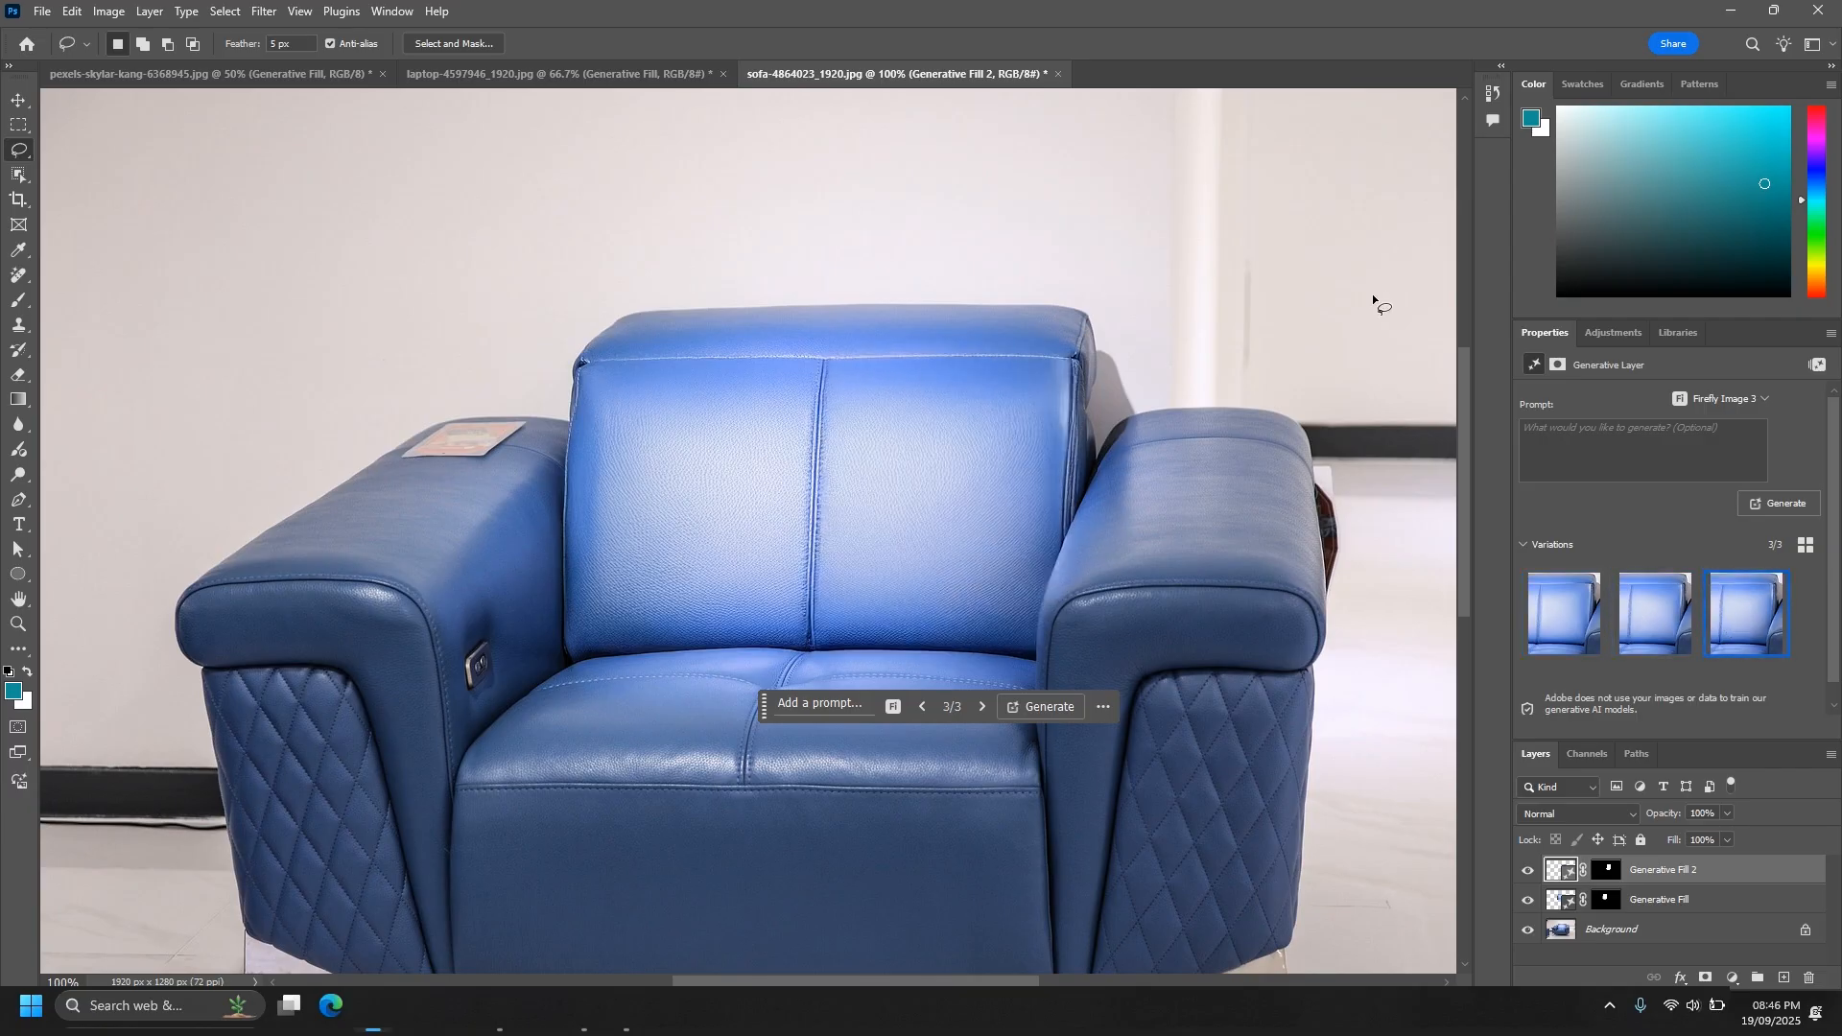
- Compare the Generative Fill variations for the backrest's right panel and use the second one
{"action": "left_click", "coordinate": [1625, 614]}
{"action": "left_click", "coordinate": [1591, 609]}
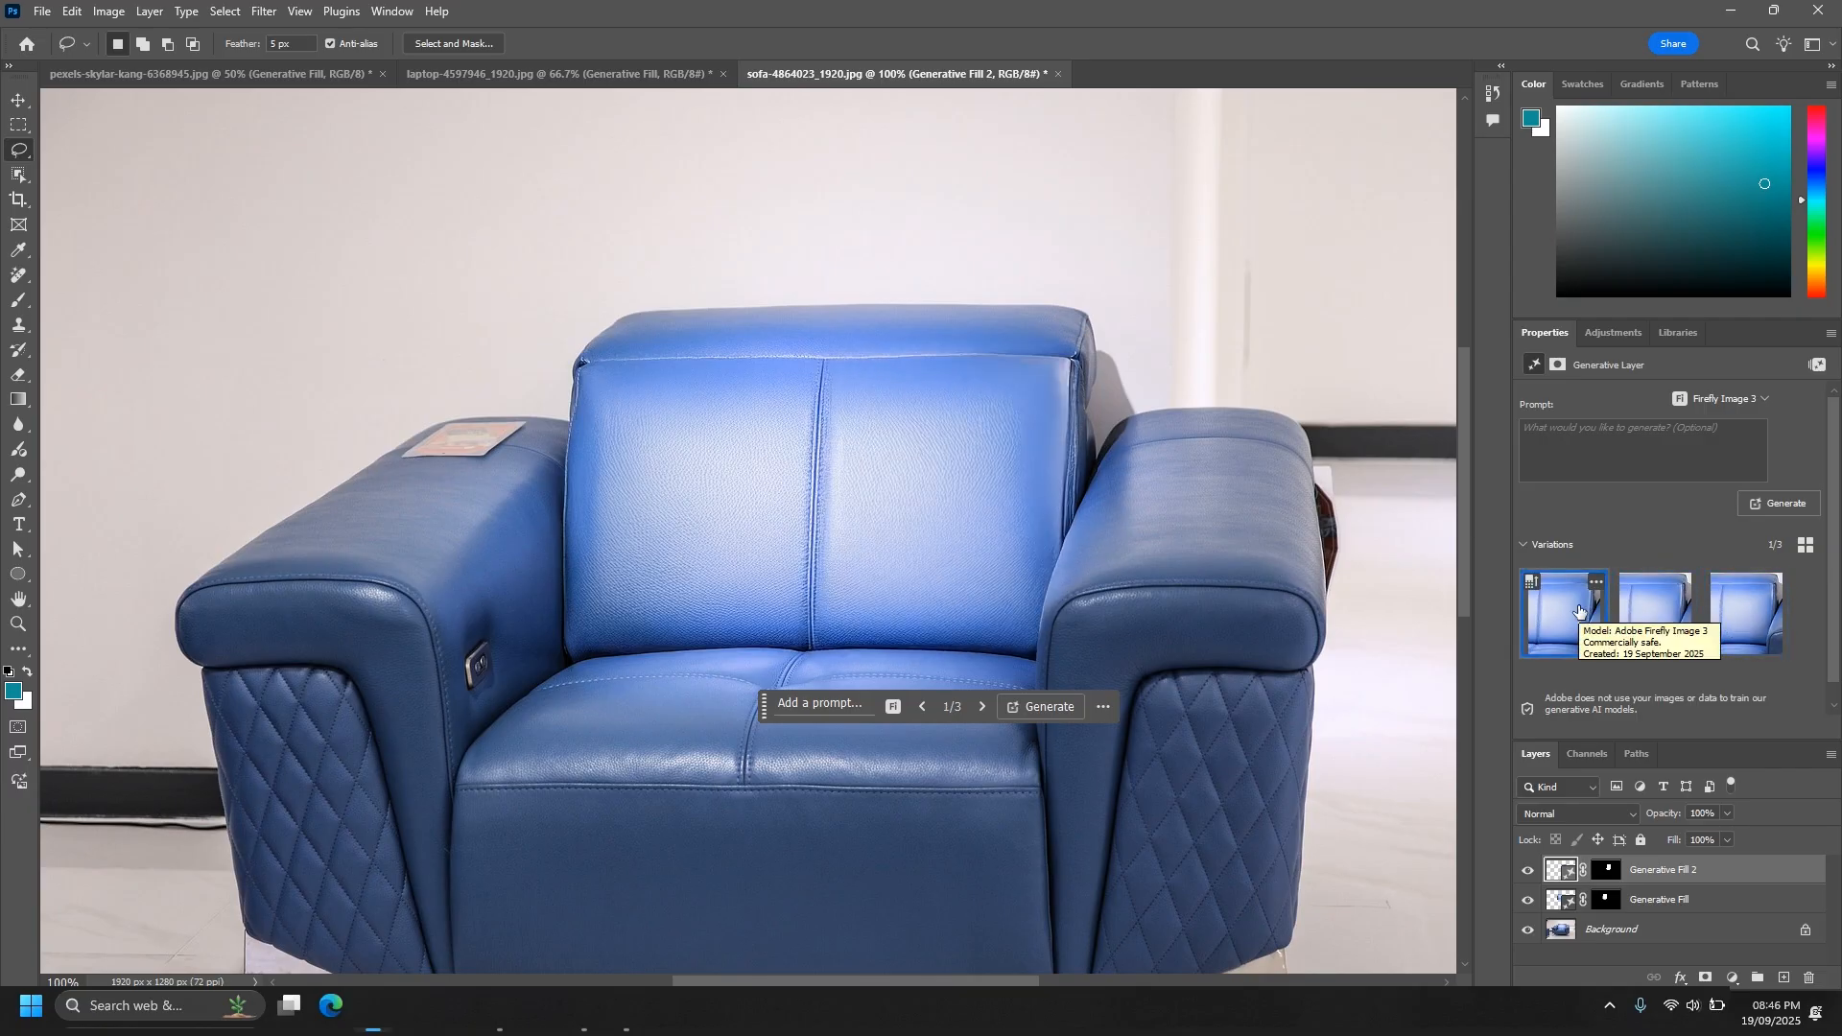
{"action": "left_click", "coordinate": [1627, 621]}
{"action": "key", "text": "ctrl+0"}
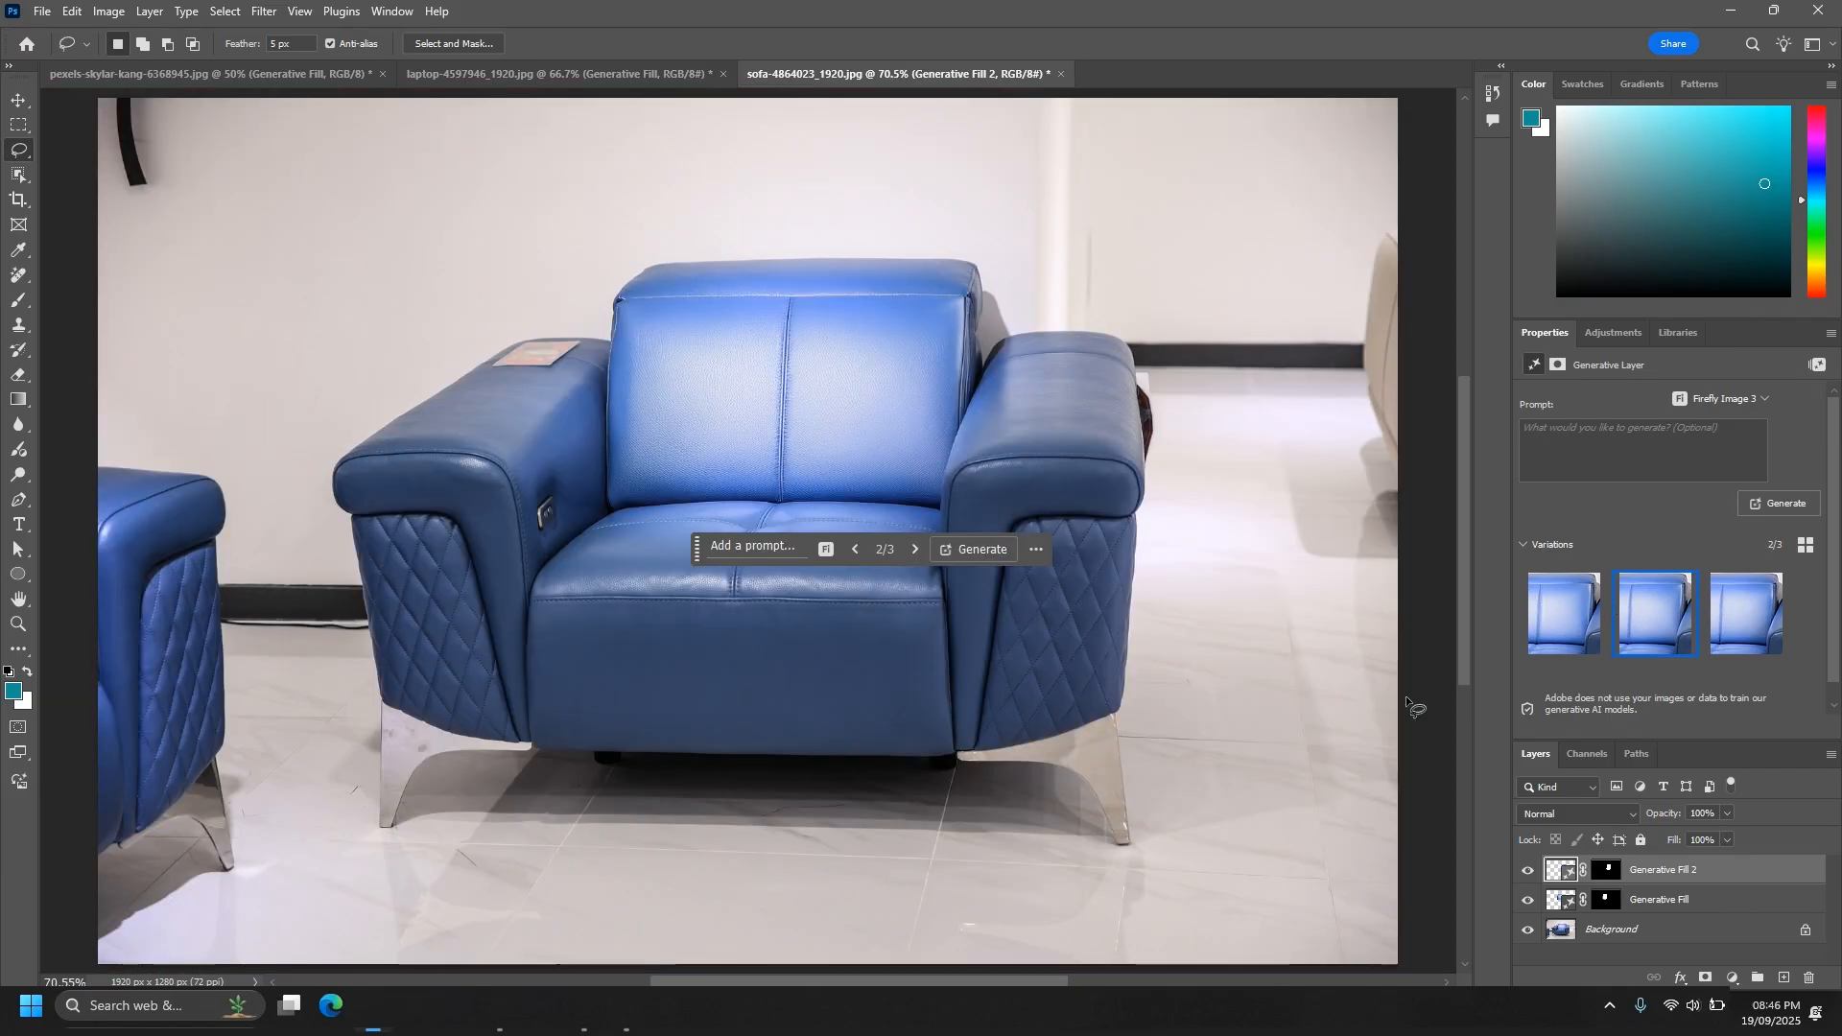
- Add a Curves adjustment layer, lower its white point to input 250 and output 143, and invert its mask to black
{"action": "left_click", "coordinate": [1732, 977]}
{"action": "left_click", "coordinate": [1717, 729]}
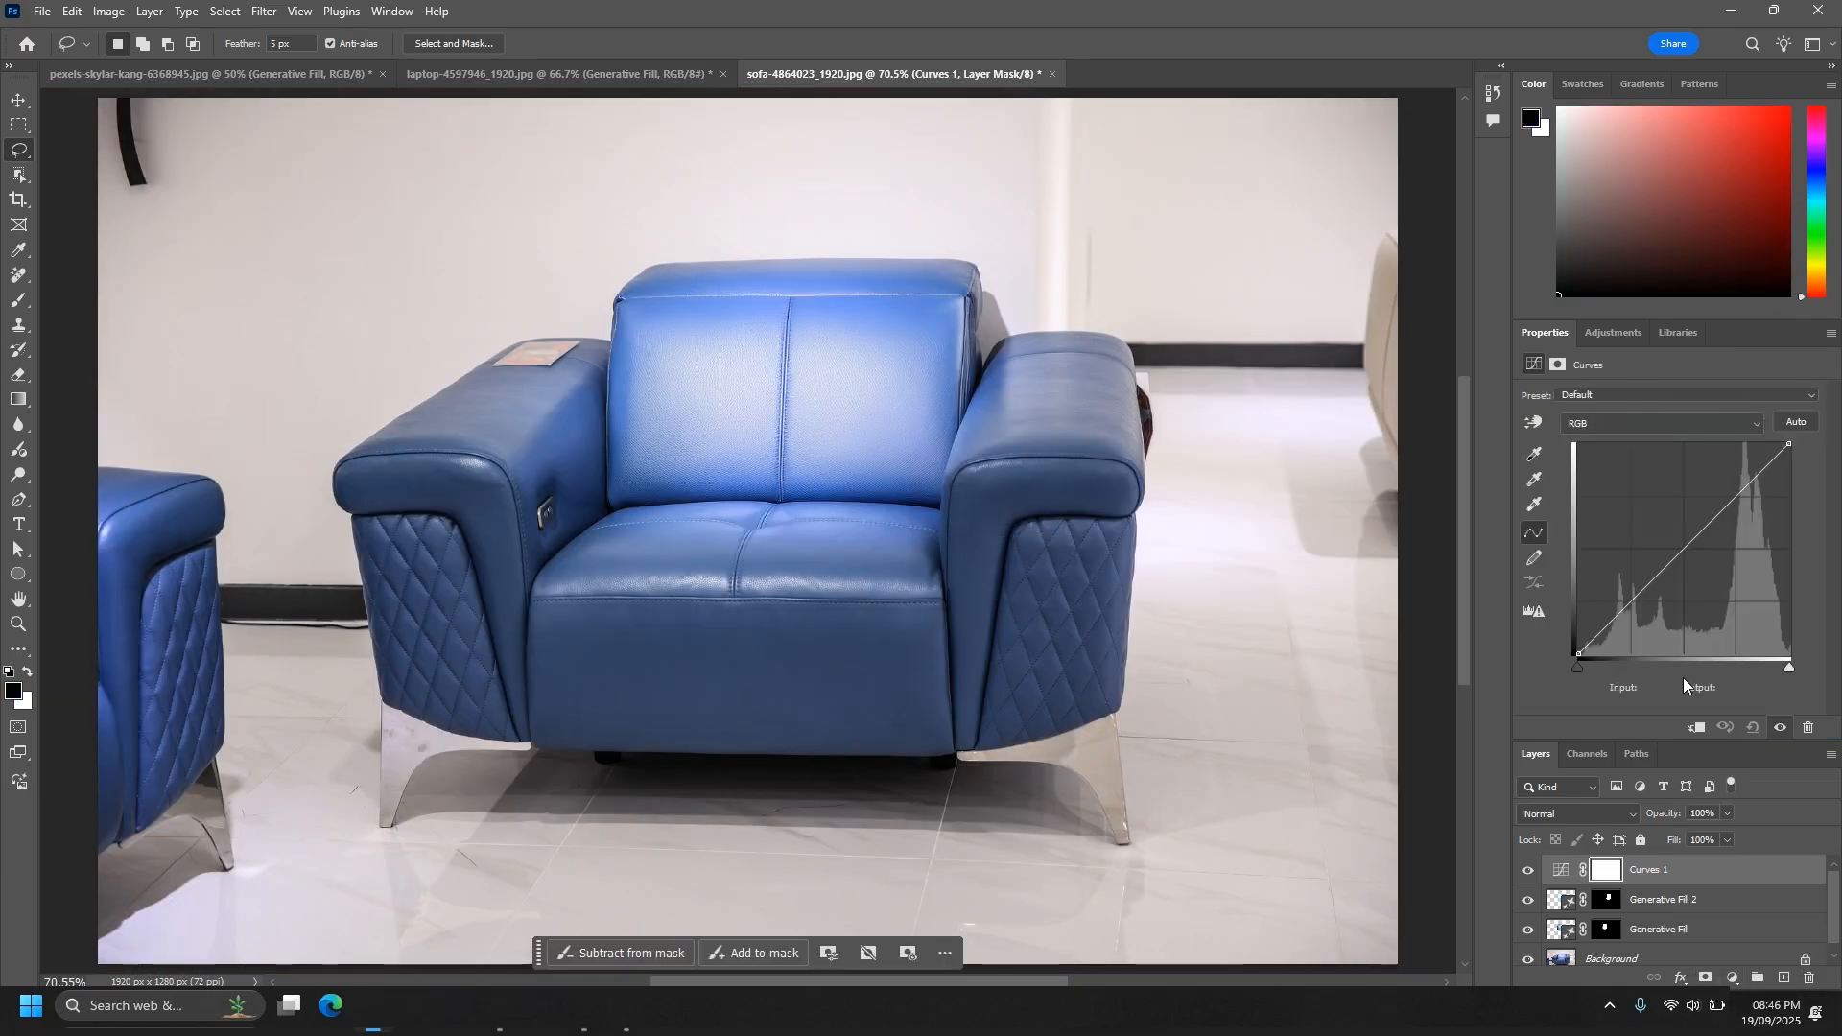
{"action": "left_click_drag", "start_coordinate": [1790, 446], "coordinate": [1788, 537]}
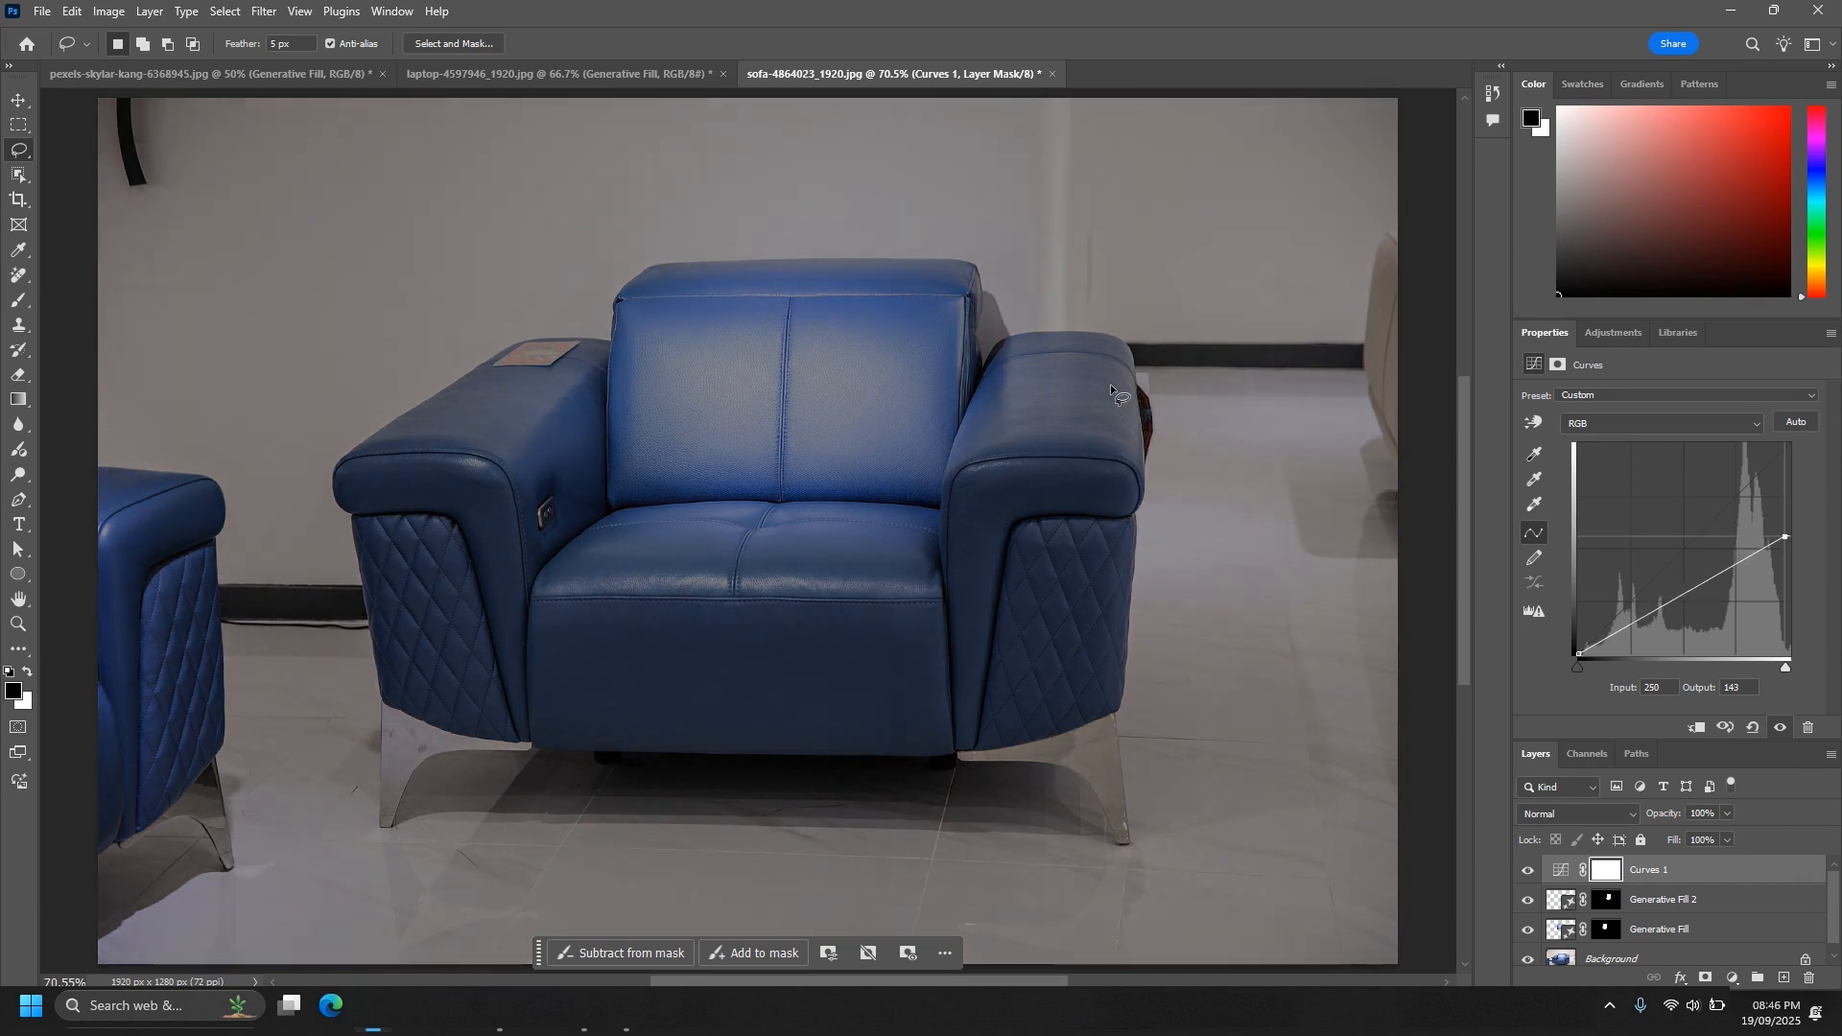
{"action": "key", "text": "ctrl+i"}
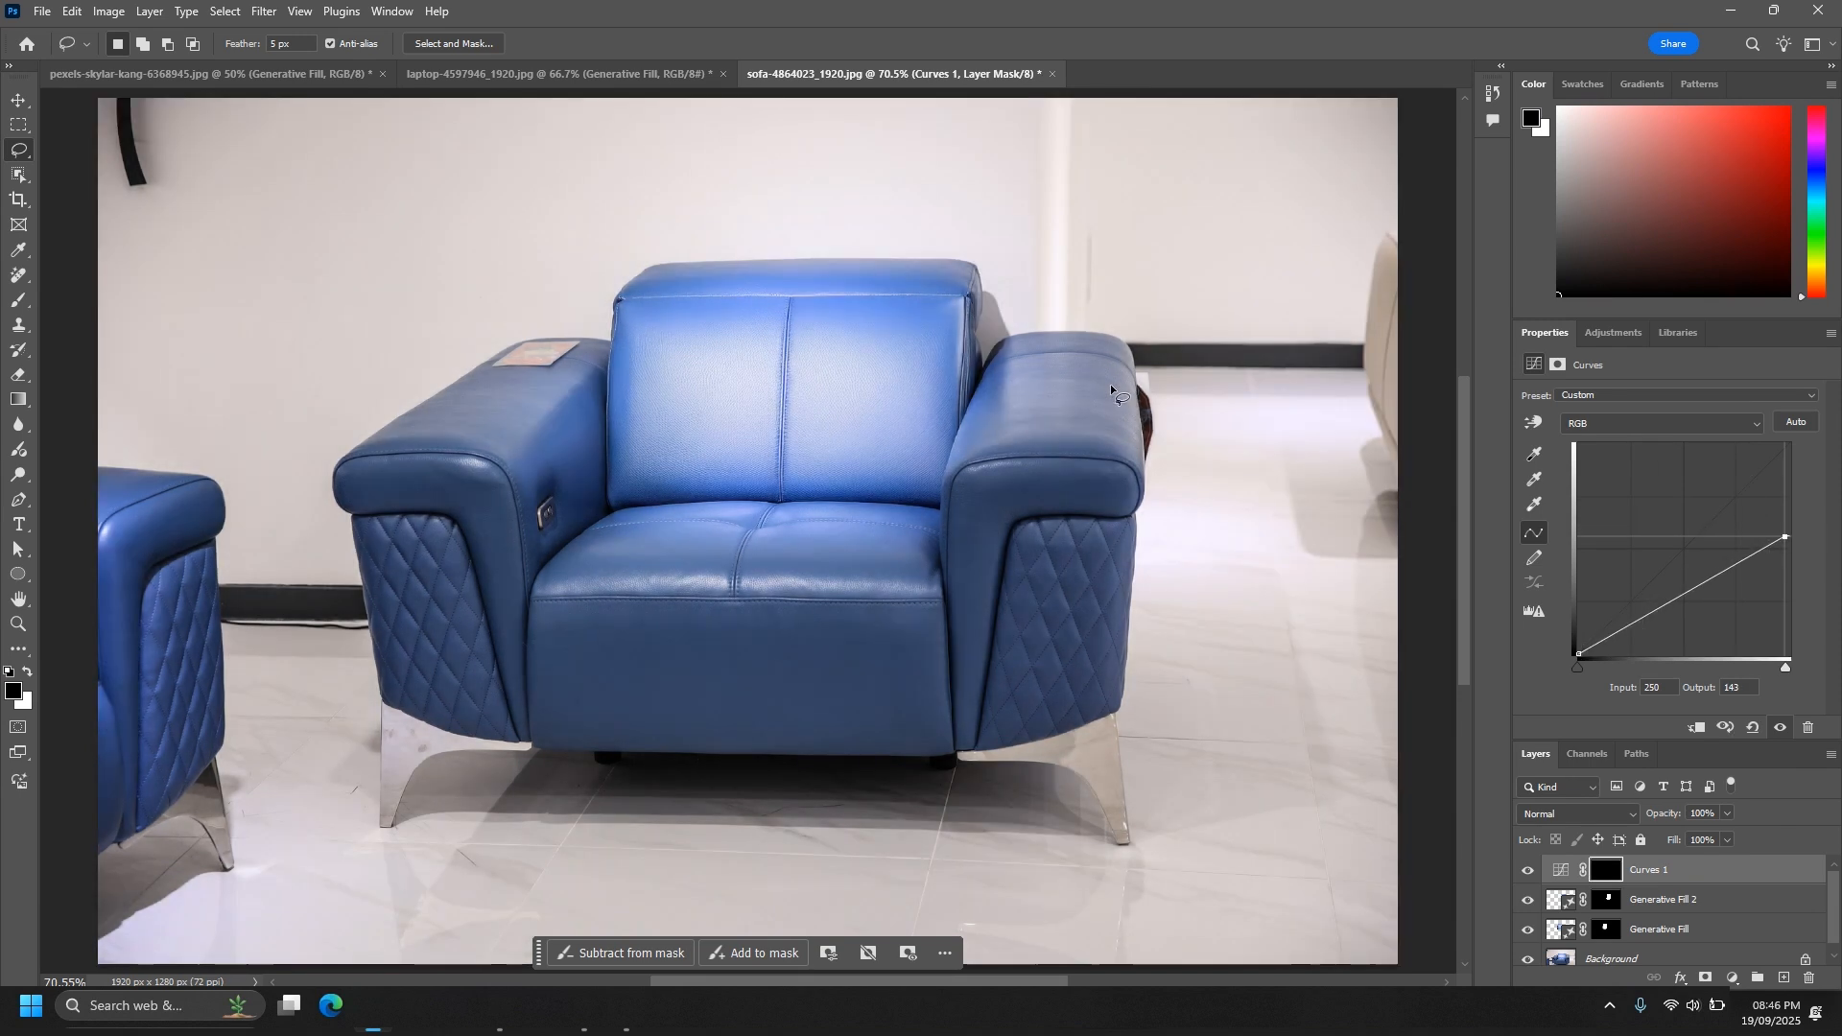
- Paint white on the Curves mask over both backrest panels with a soft brush of about 136 px at 59% opacity
{"action": "right_click", "coordinate": [18, 300]}
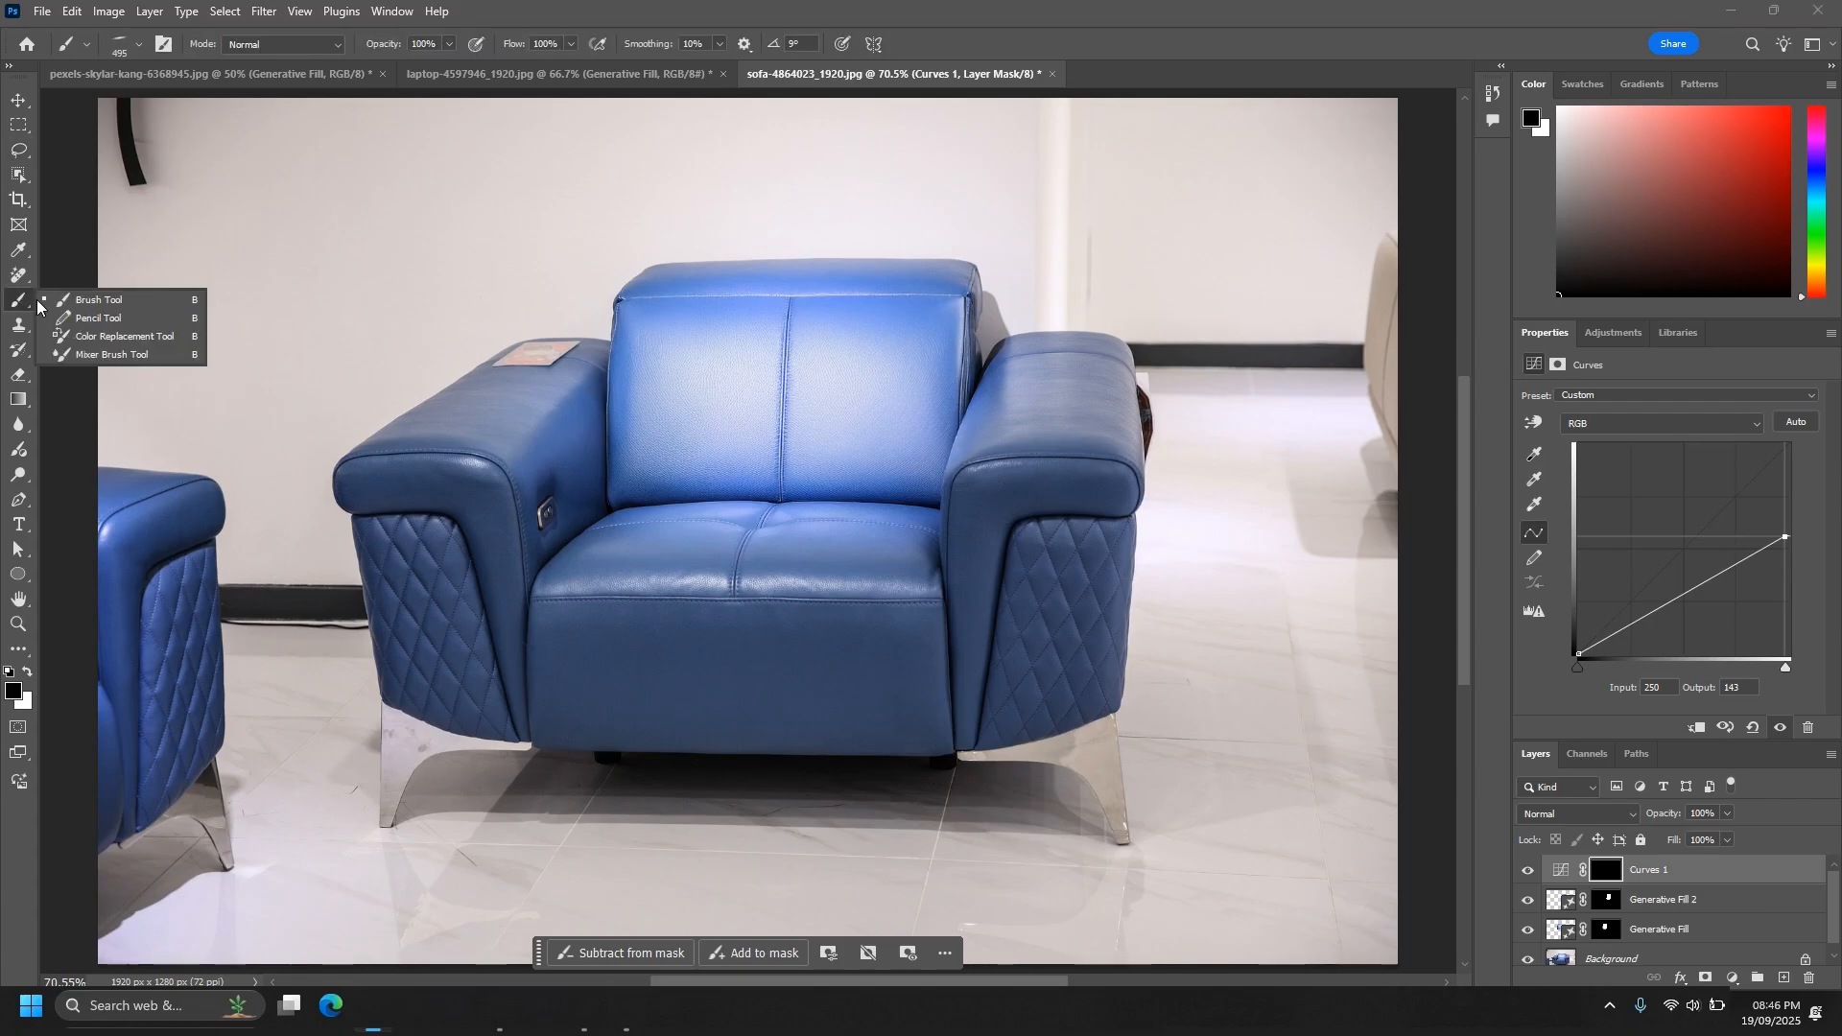
{"action": "left_click", "coordinate": [96, 300]}
{"action": "right_click", "coordinate": [683, 390]}
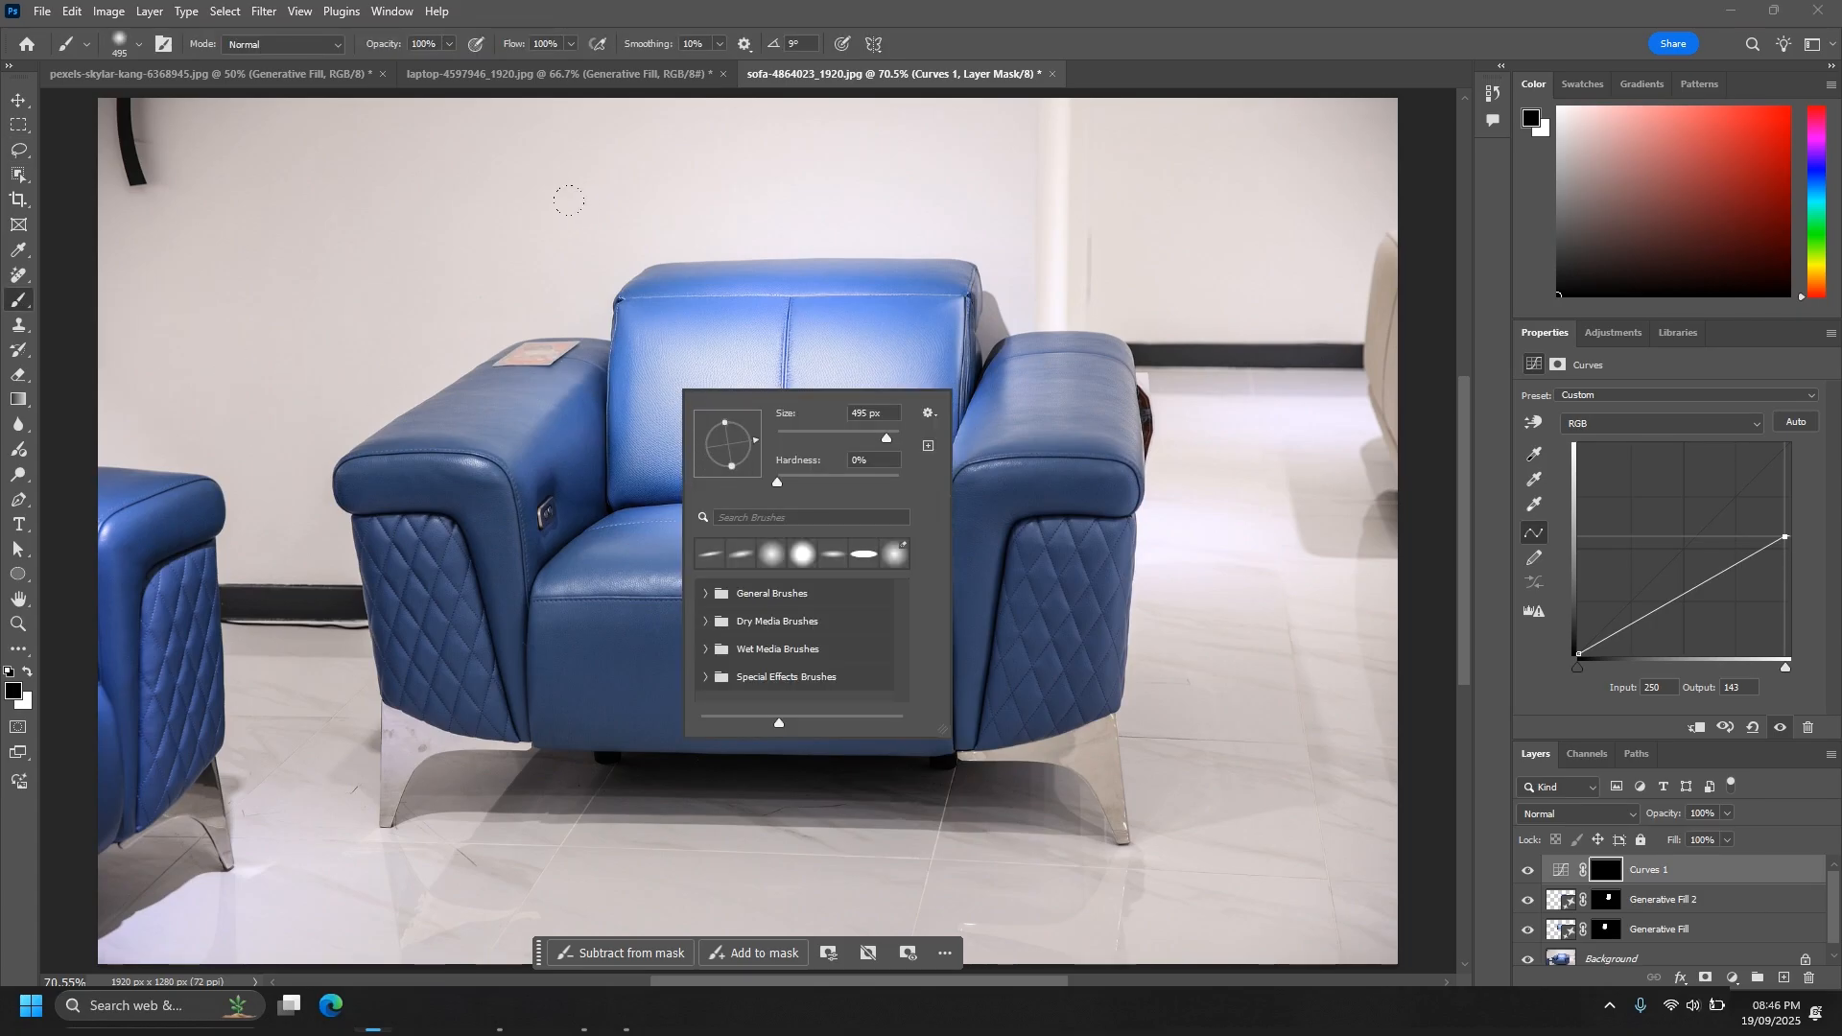
{"action": "left_click_drag", "start_coordinate": [886, 438], "coordinate": [849, 438]}
{"action": "left_click", "coordinate": [447, 45]}
{"action": "left_click_drag", "start_coordinate": [445, 67], "coordinate": [420, 69]}
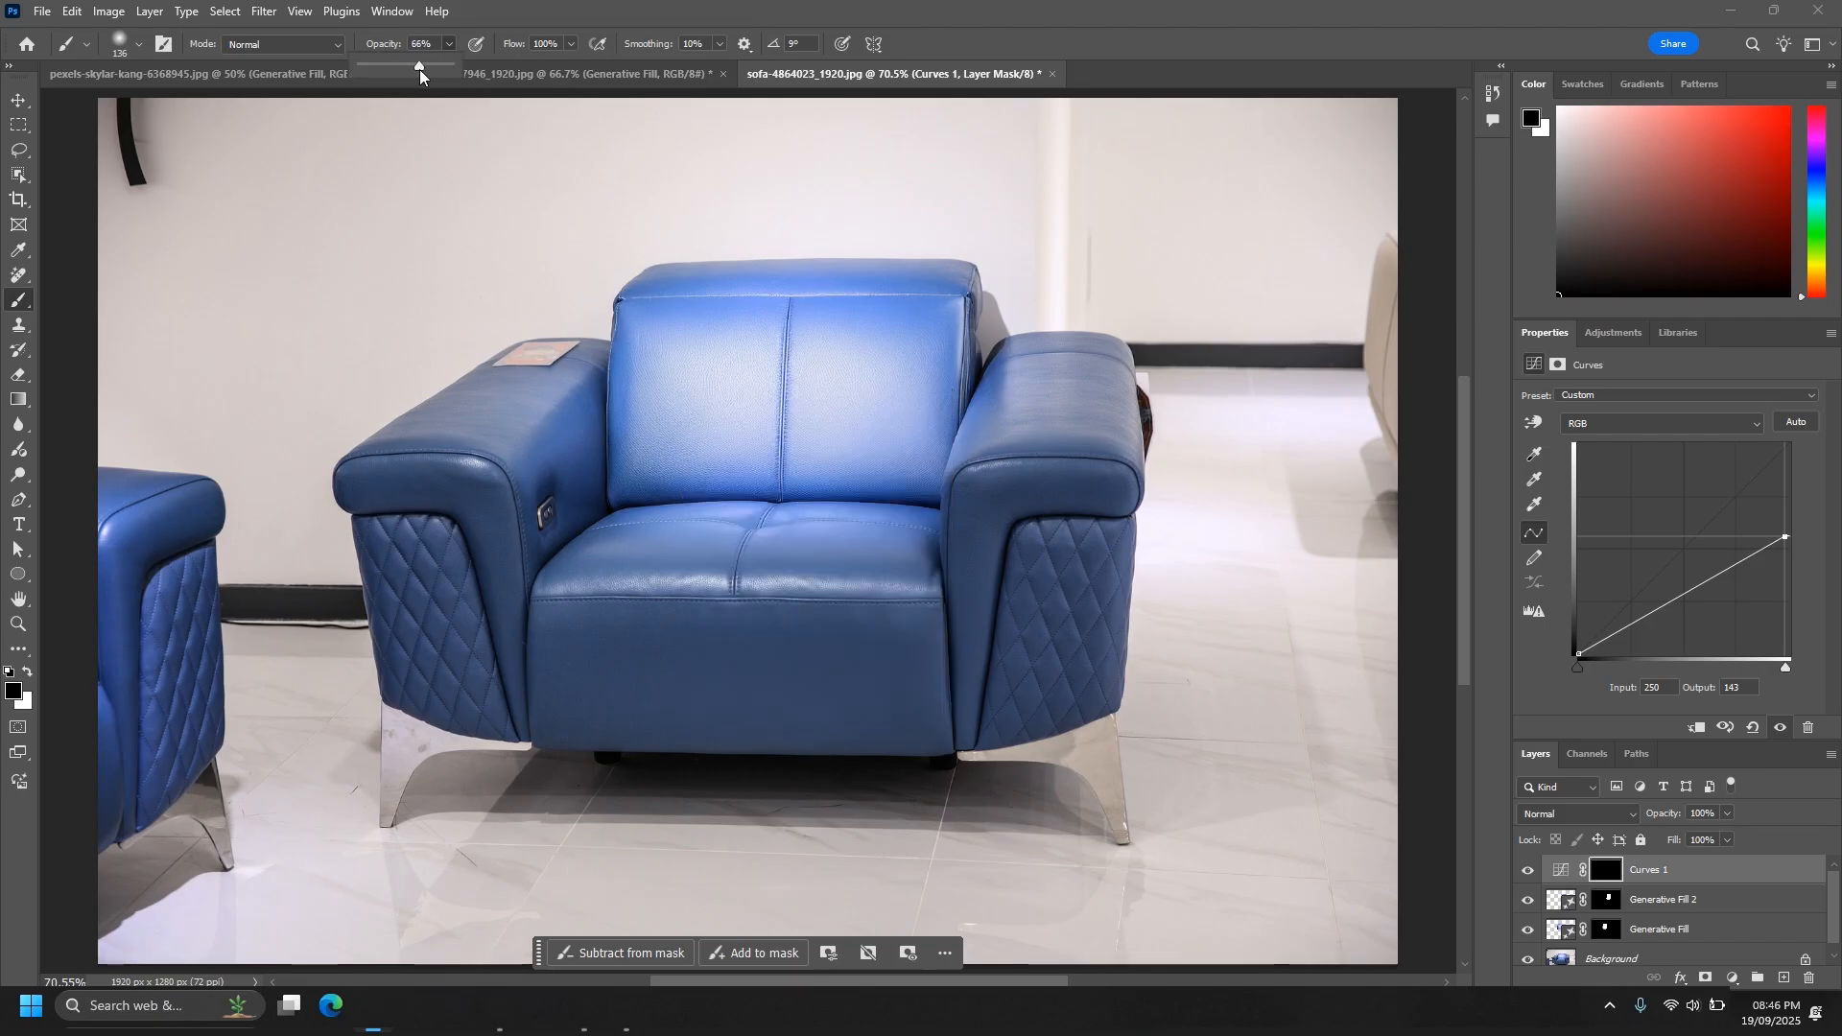
{"action": "left_click", "coordinate": [1312, 823]}
{"action": "left_click", "coordinate": [28, 671]}
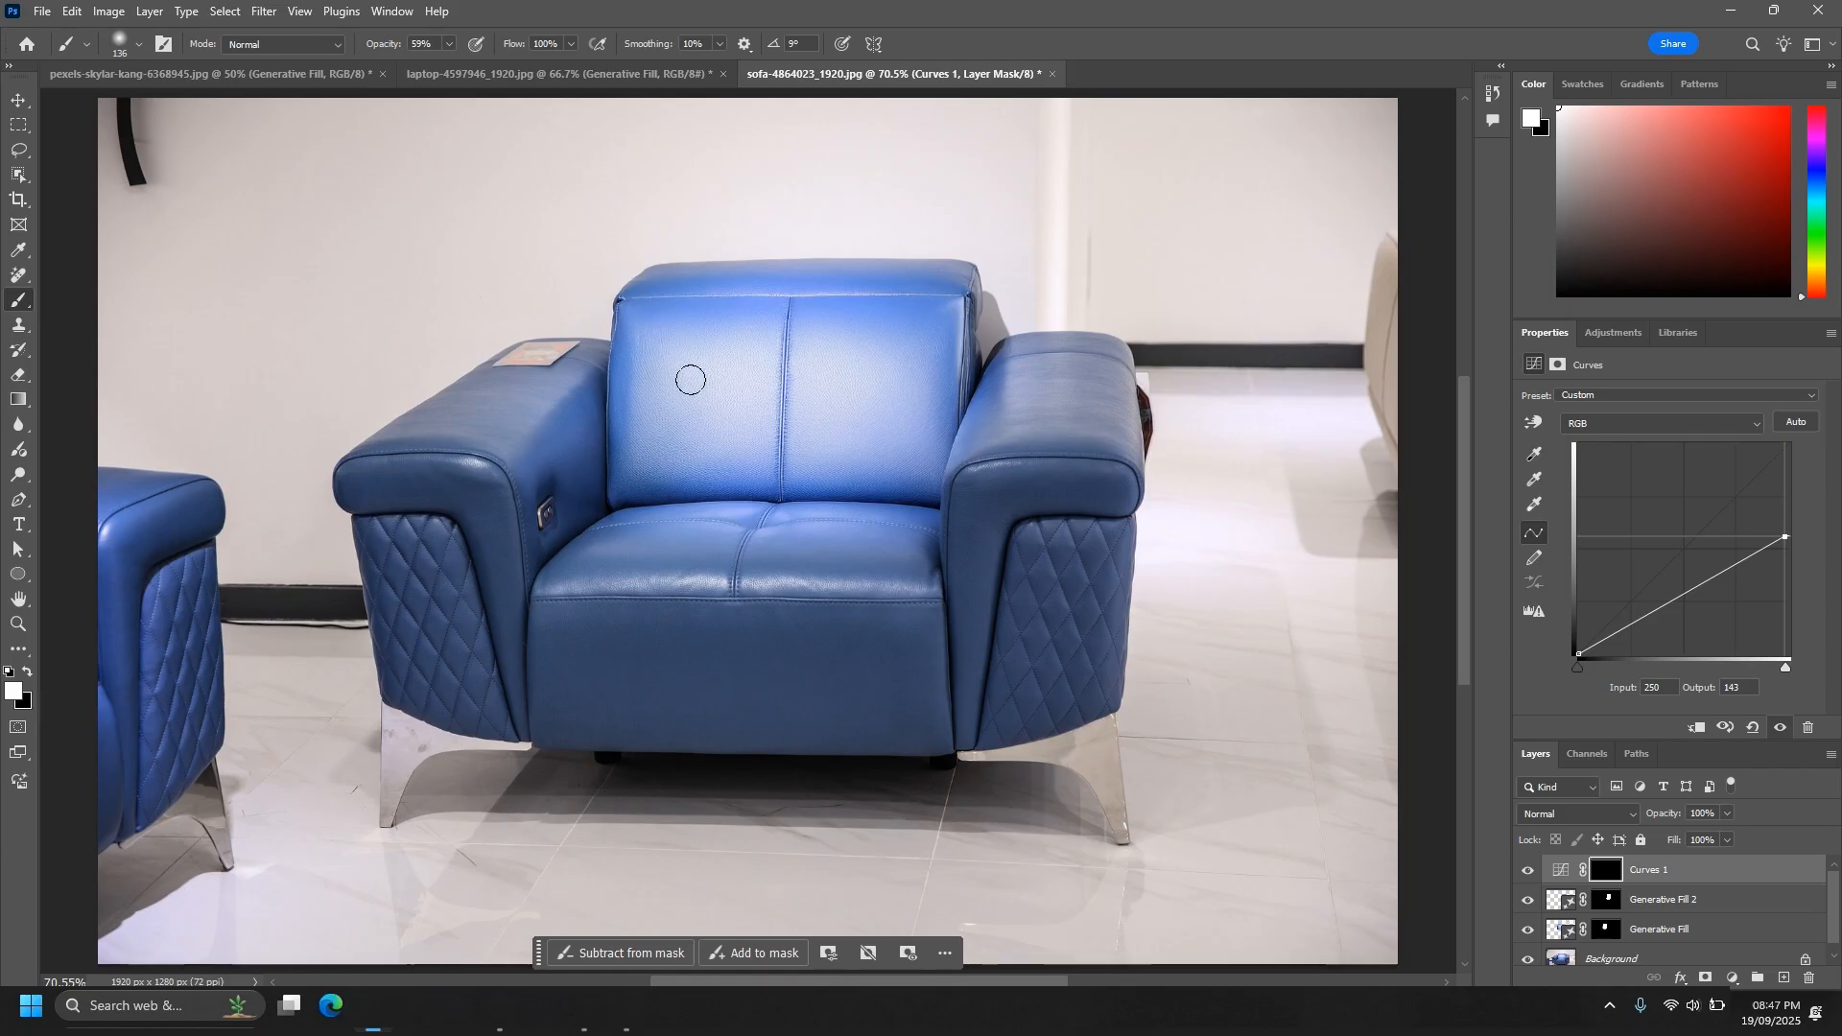
{"action": "mouse_move", "coordinate": [670, 320]}
{"action": "left_mouse_down"}
{"action": "mouse_move", "coordinate": [701, 353]}
{"action": "mouse_move", "coordinate": [665, 394]}
{"action": "mouse_move", "coordinate": [655, 344]}
{"action": "mouse_move", "coordinate": [700, 314]}
{"action": "mouse_move", "coordinate": [714, 423]}
{"action": "mouse_move", "coordinate": [645, 445]}
{"action": "mouse_move", "coordinate": [637, 323]}
{"action": "mouse_move", "coordinate": [692, 317]}
{"action": "mouse_move", "coordinate": [853, 309]}
{"action": "mouse_move", "coordinate": [701, 396]}
{"action": "mouse_move", "coordinate": [850, 423]}
{"action": "mouse_move", "coordinate": [644, 454]}
{"action": "mouse_move", "coordinate": [623, 436]}
{"action": "mouse_move", "coordinate": [614, 332]}
{"action": "mouse_move", "coordinate": [832, 304]}
{"action": "mouse_move", "coordinate": [881, 305]}
{"action": "mouse_move", "coordinate": [871, 395]}
{"action": "mouse_move", "coordinate": [829, 393]}
{"action": "mouse_move", "coordinate": [894, 310]}
{"action": "mouse_move", "coordinate": [899, 453]}
{"action": "mouse_move", "coordinate": [643, 468]}
{"action": "left_mouse_up"}
{"action": "left_click_drag", "start_coordinate": [922, 289], "coordinate": [887, 426]}
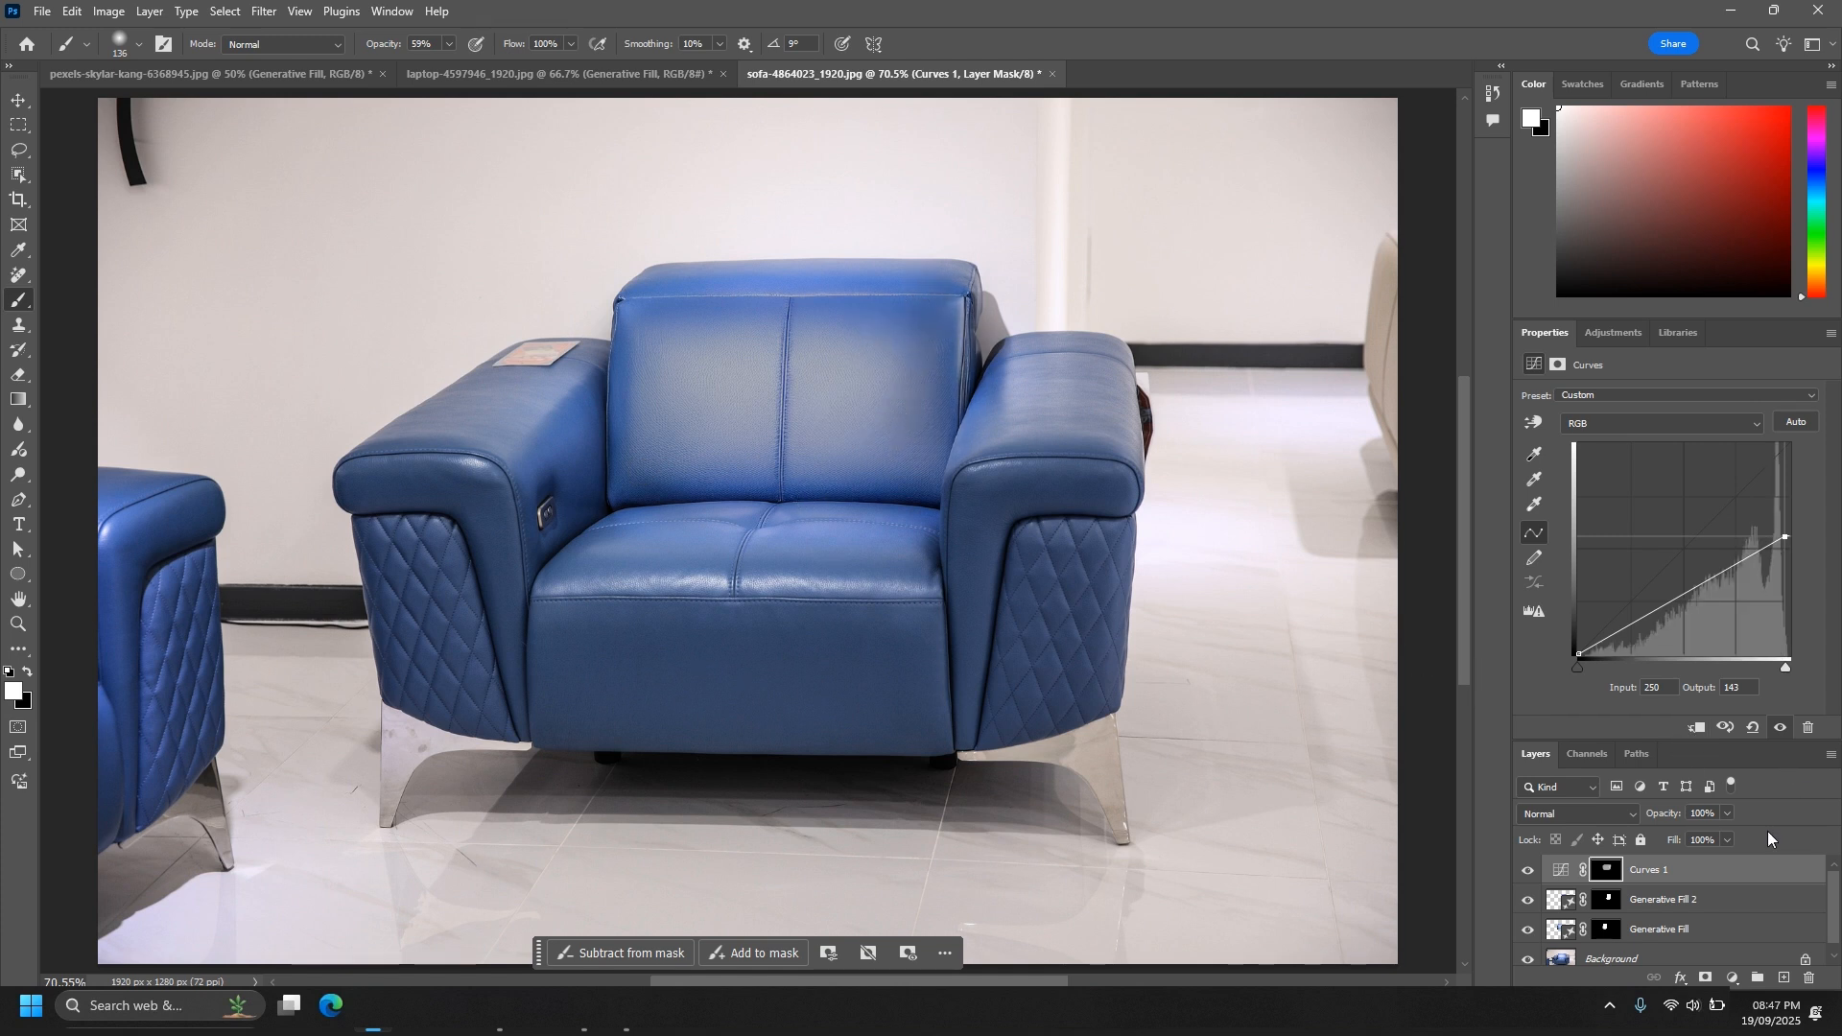
- Set the Curves layer's fill to 63% and compare the sofa with and without the adjustment
{"action": "left_click", "coordinate": [1727, 840]}
{"action": "left_click_drag", "start_coordinate": [1727, 865], "coordinate": [1700, 867]}
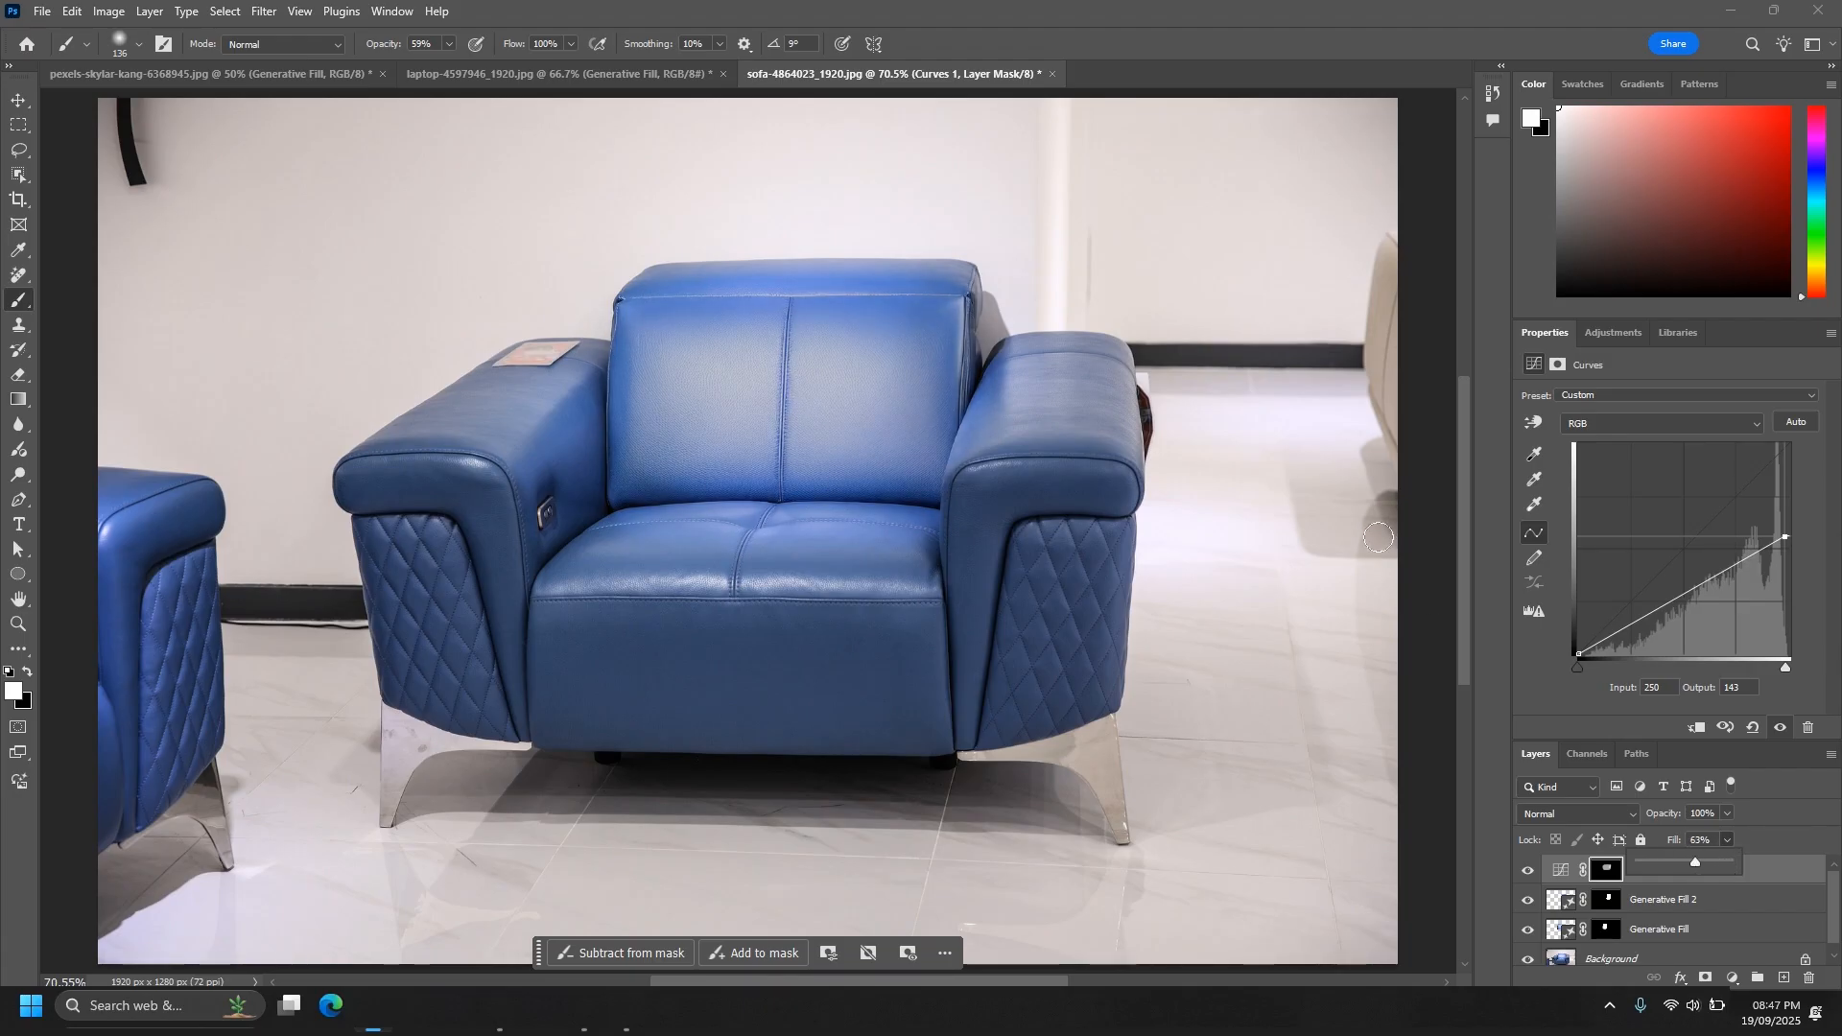
{"action": "left_click", "coordinate": [1528, 872]}
{"action": "left_click", "coordinate": [1528, 874]}
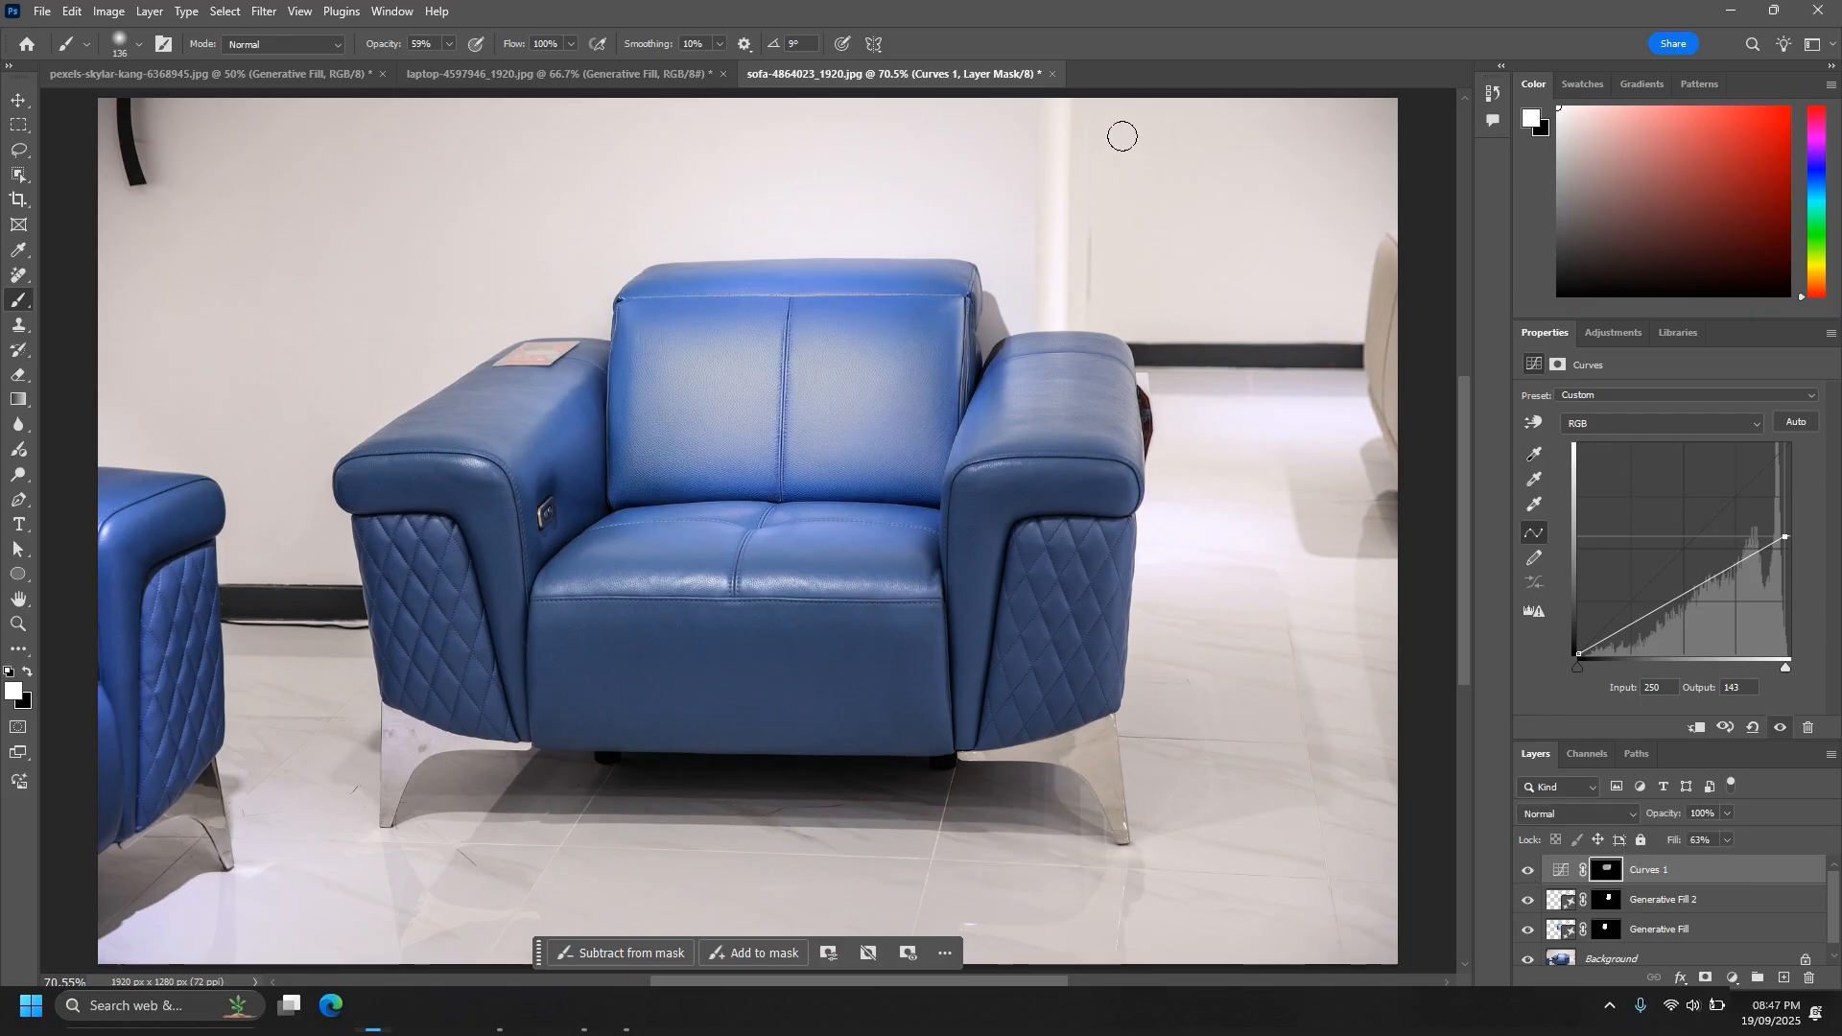
- Sample the blue of the seat front and paint it over the backrest on a new layer in Color blend mode
{"action": "left_click", "coordinate": [10, 99]}
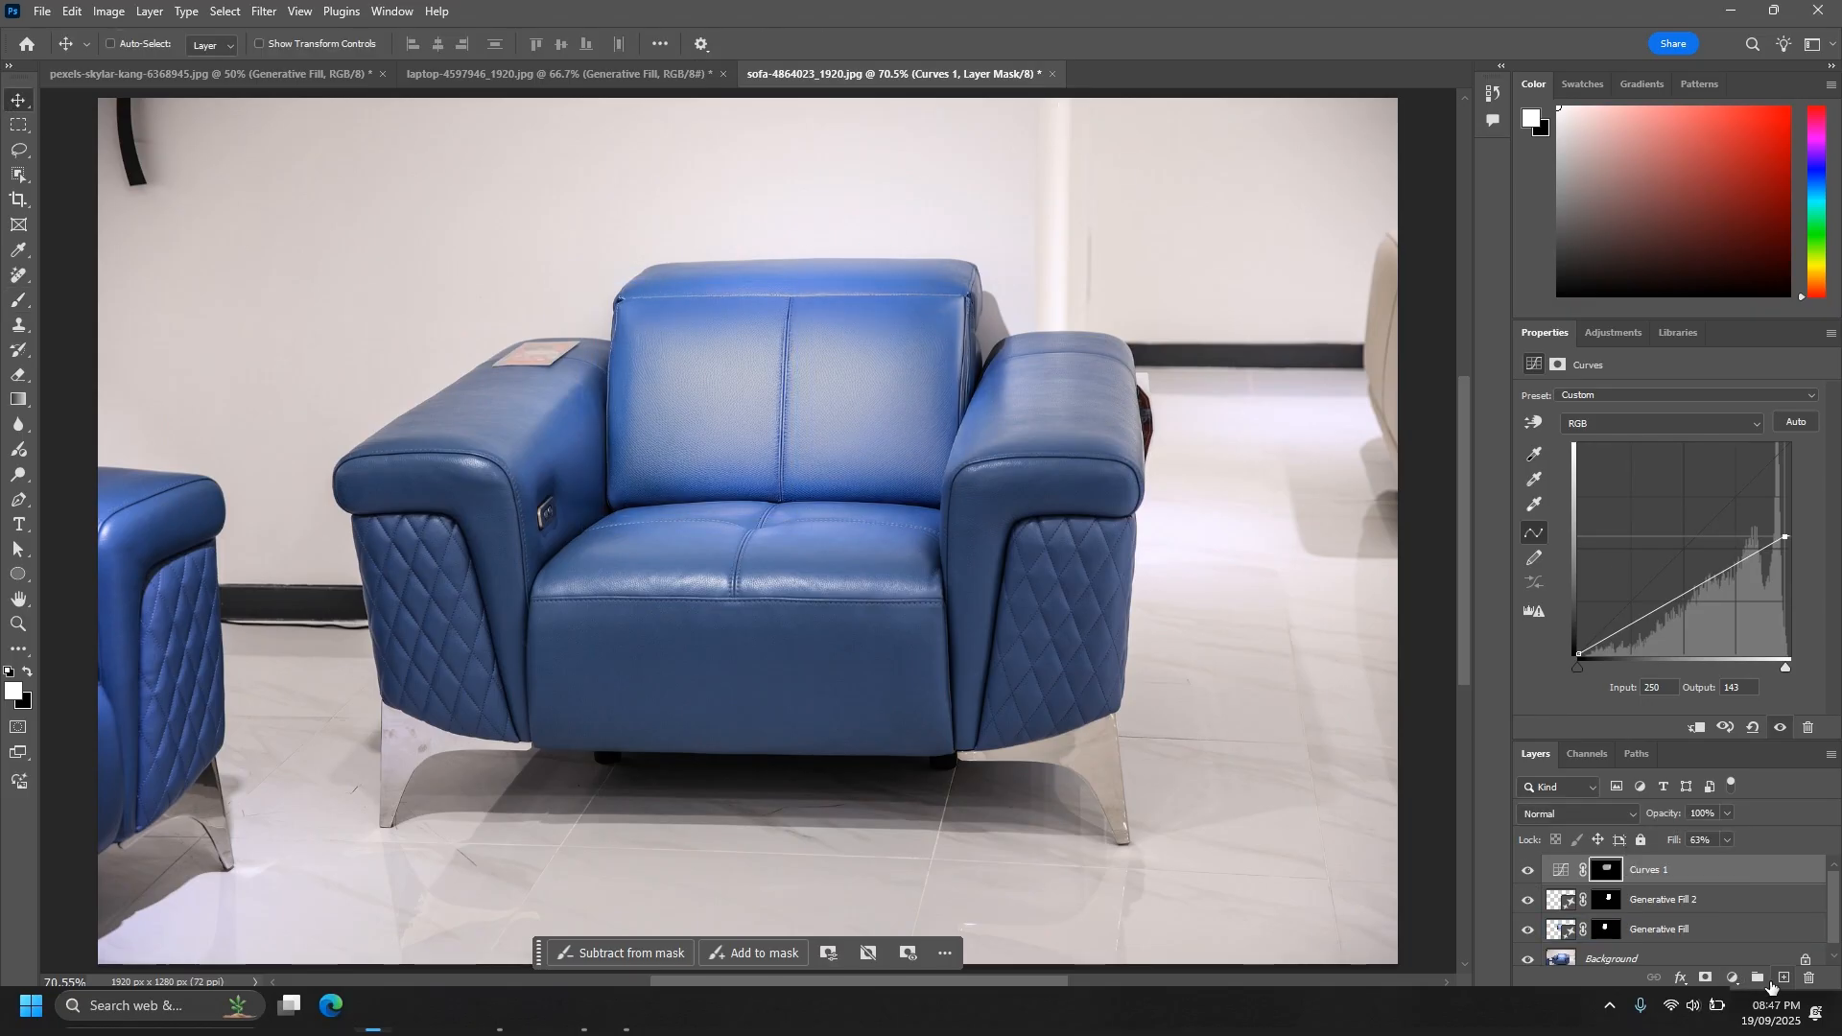
{"action": "left_click", "coordinate": [1781, 978]}
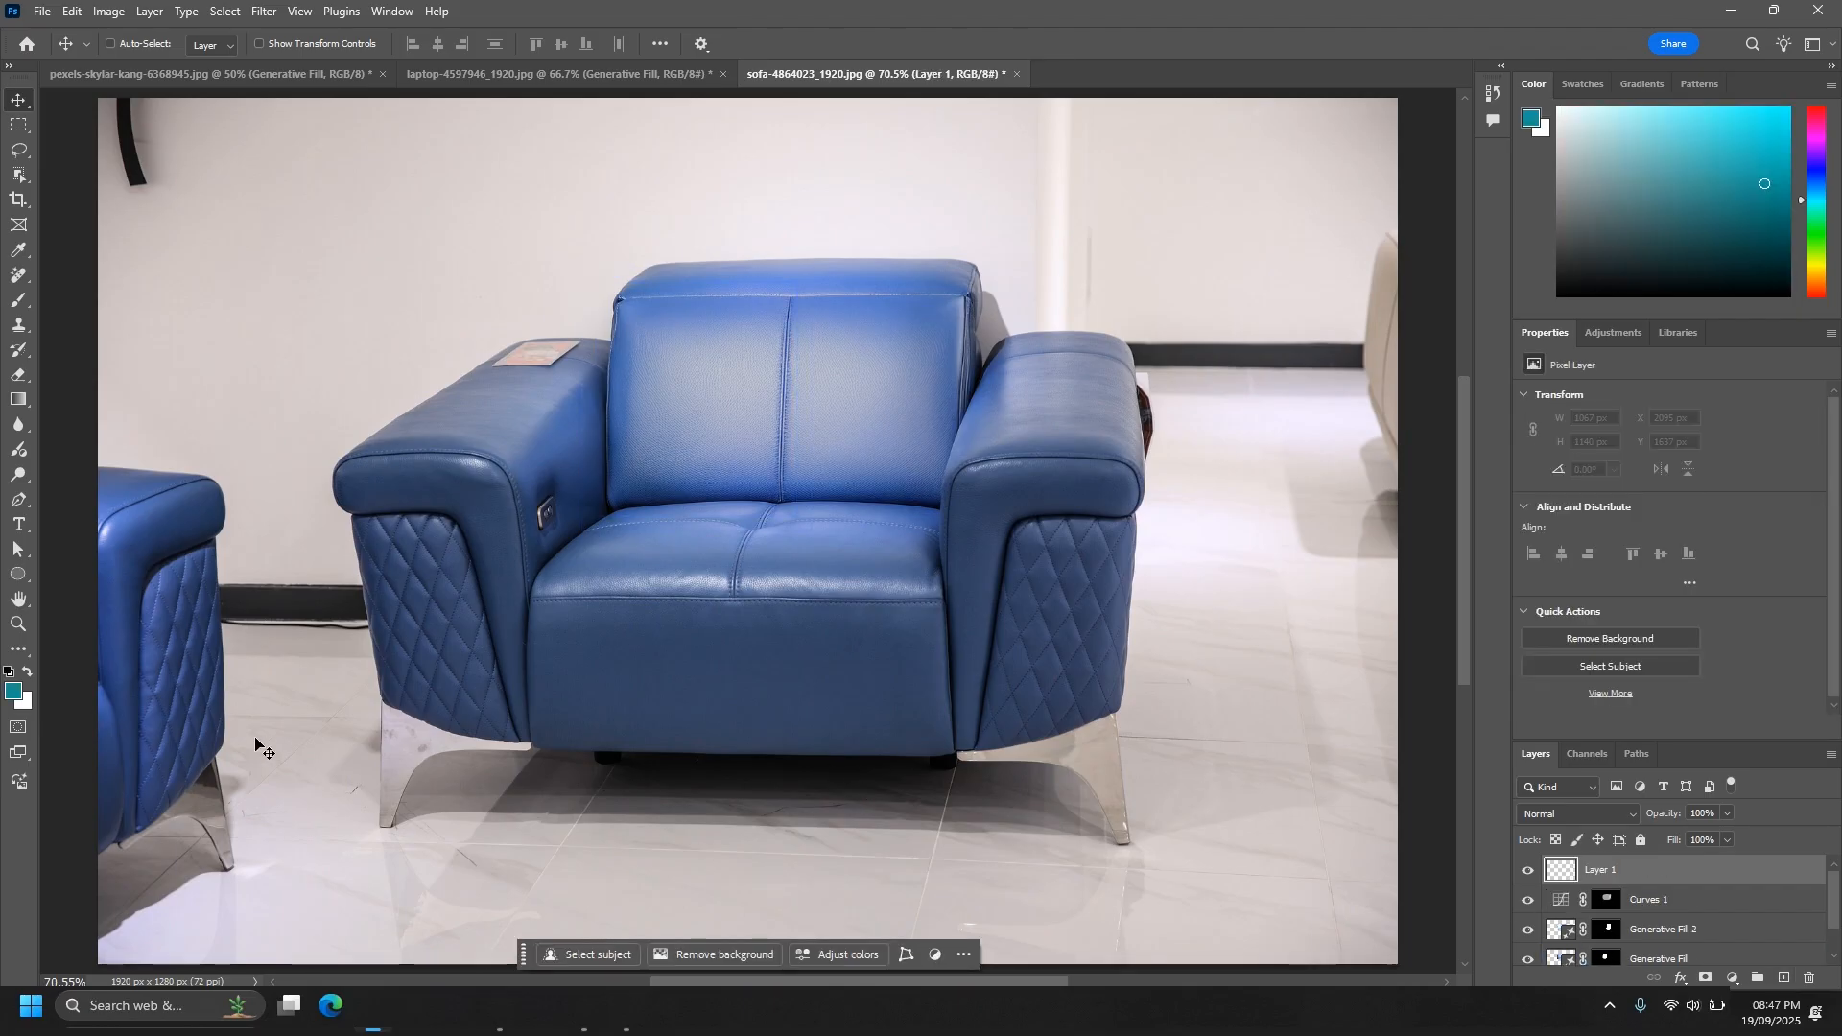
{"action": "left_click", "coordinate": [13, 690]}
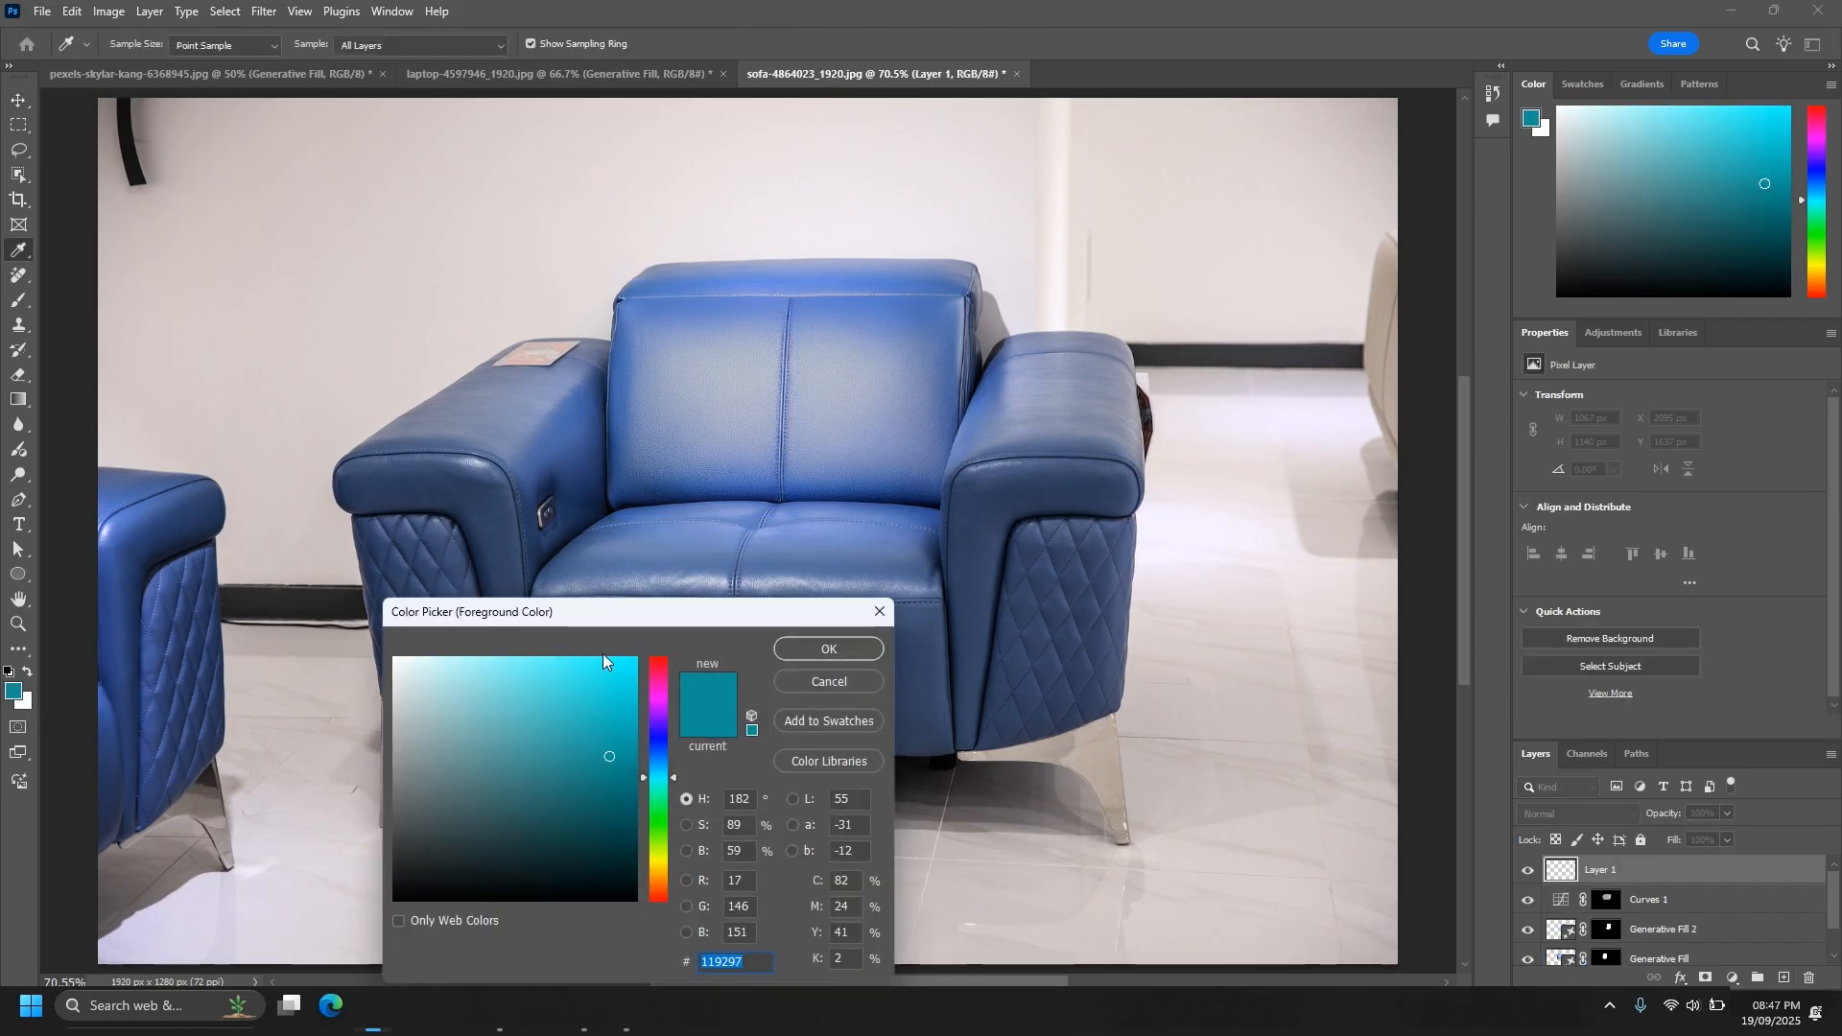
{"action": "left_click_drag", "start_coordinate": [622, 614], "coordinate": [624, 768]}
{"action": "left_click", "coordinate": [658, 636]}
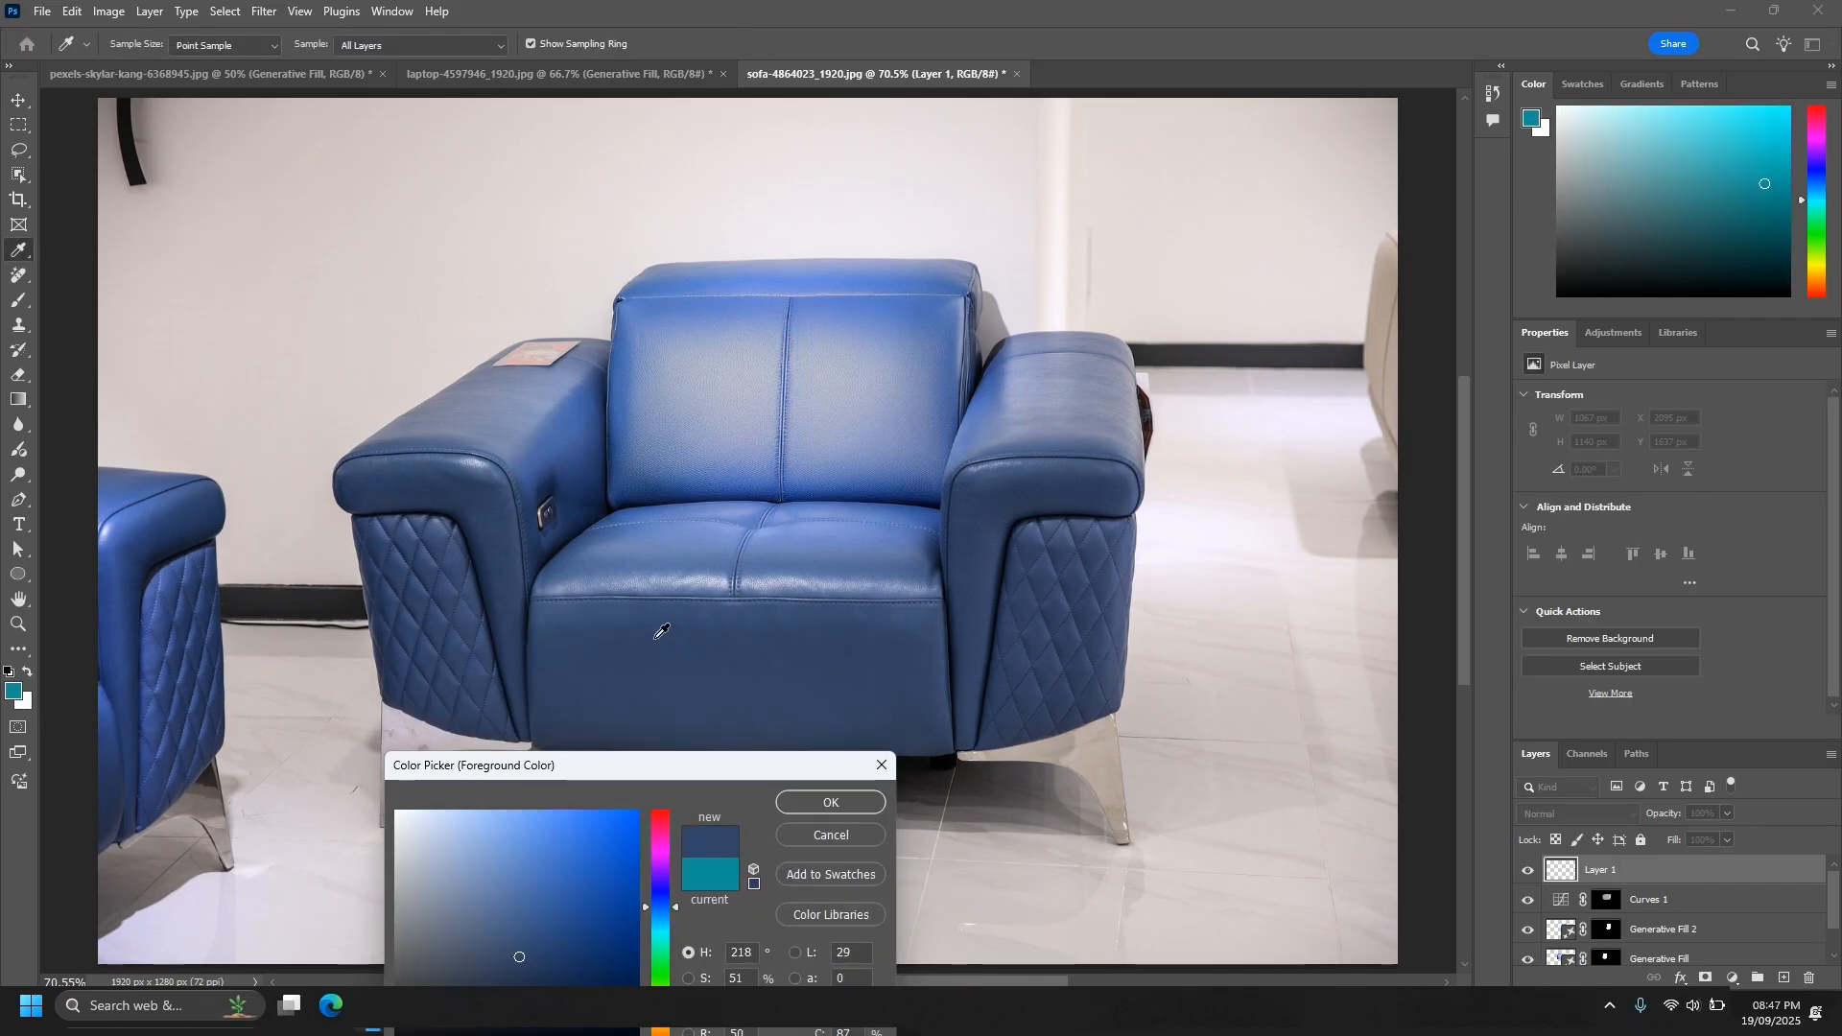
{"action": "left_click", "coordinate": [825, 801]}
{"action": "key", "text": "b"}
{"action": "left_click", "coordinate": [1544, 815]}
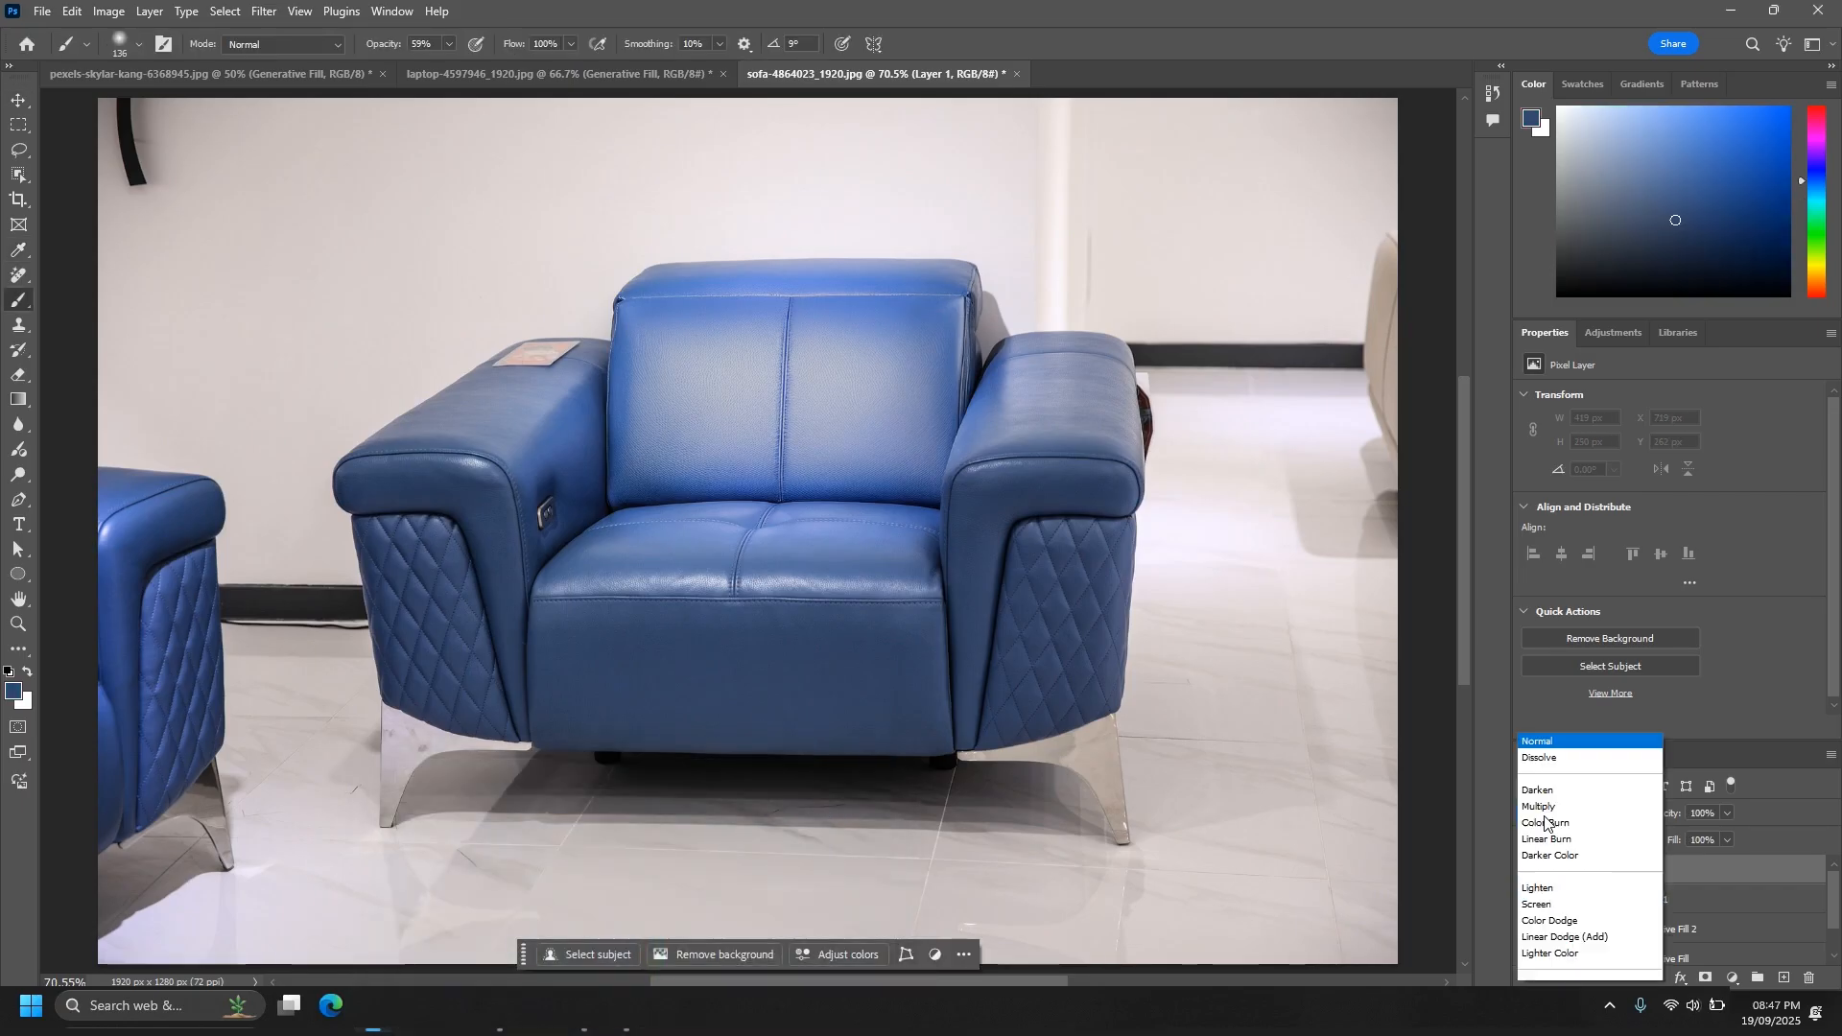
{"action": "left_click", "coordinate": [1546, 959]}
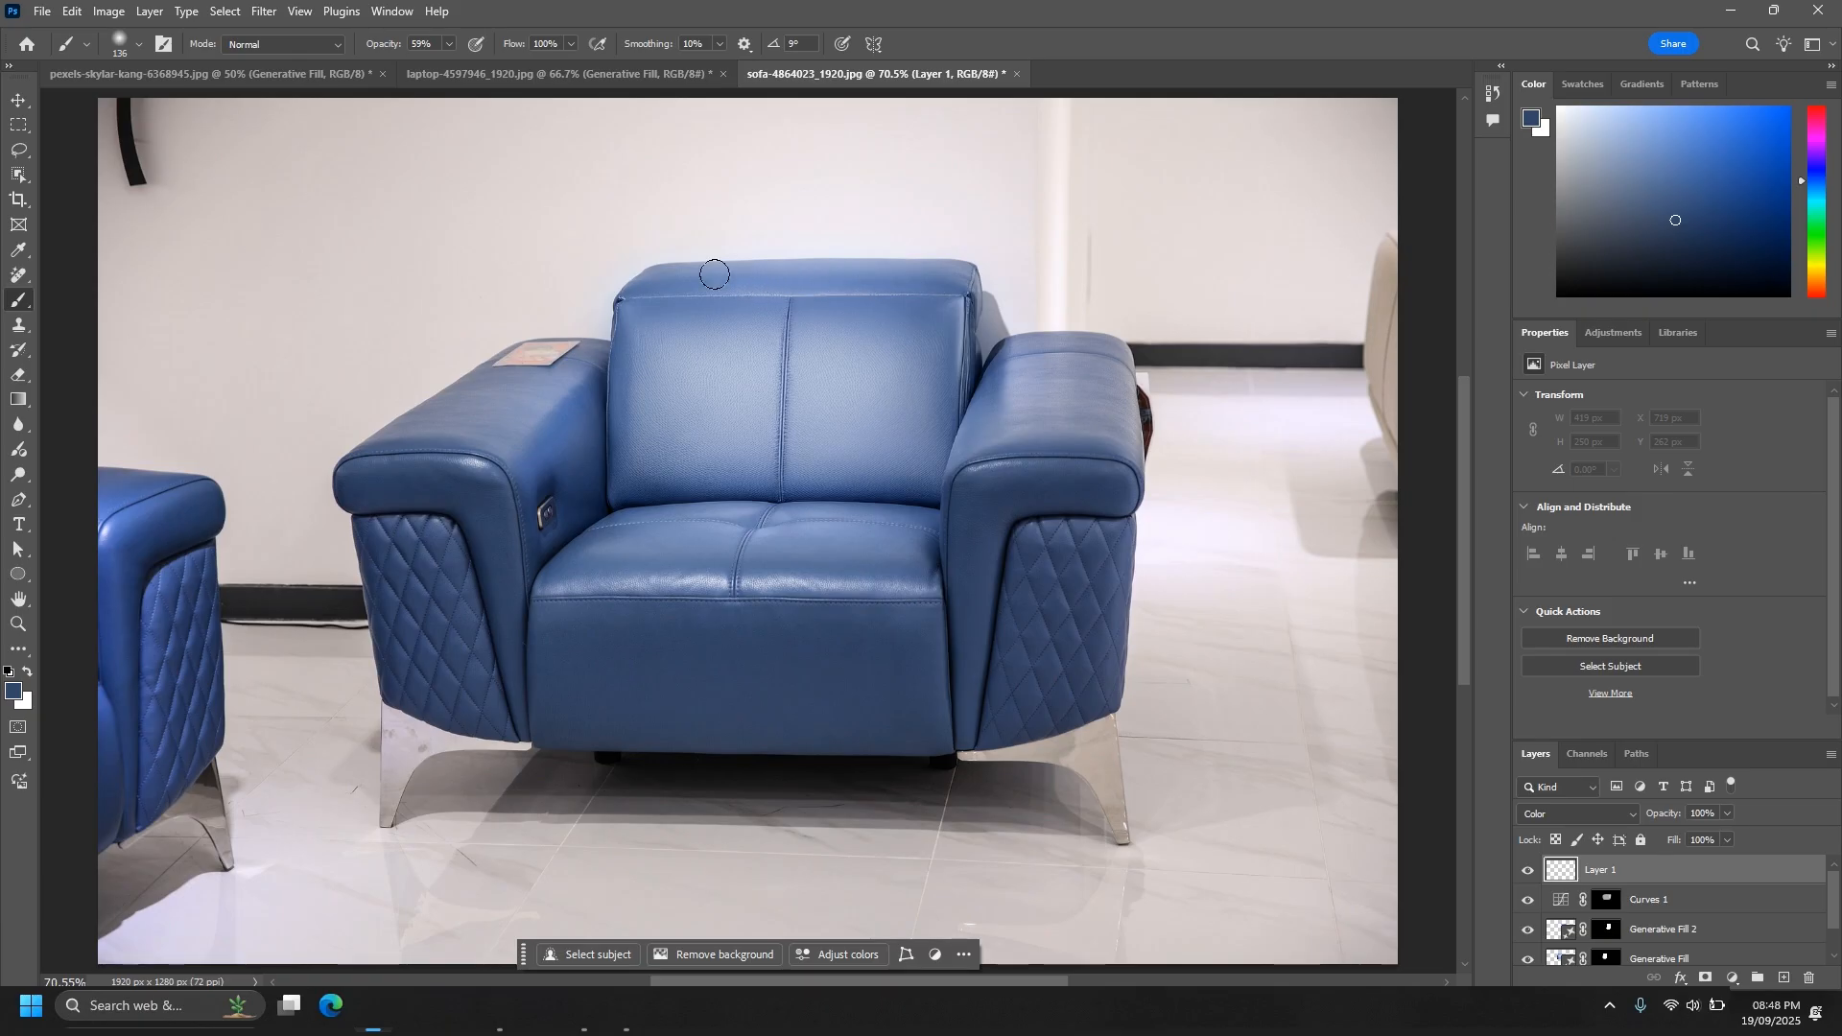
- Duplicate the Background layer and bring the copy to the front of the layer stack
{"action": "key", "text": "ctrl+minus"}
{"action": "key", "text": "ctrl+minus"}
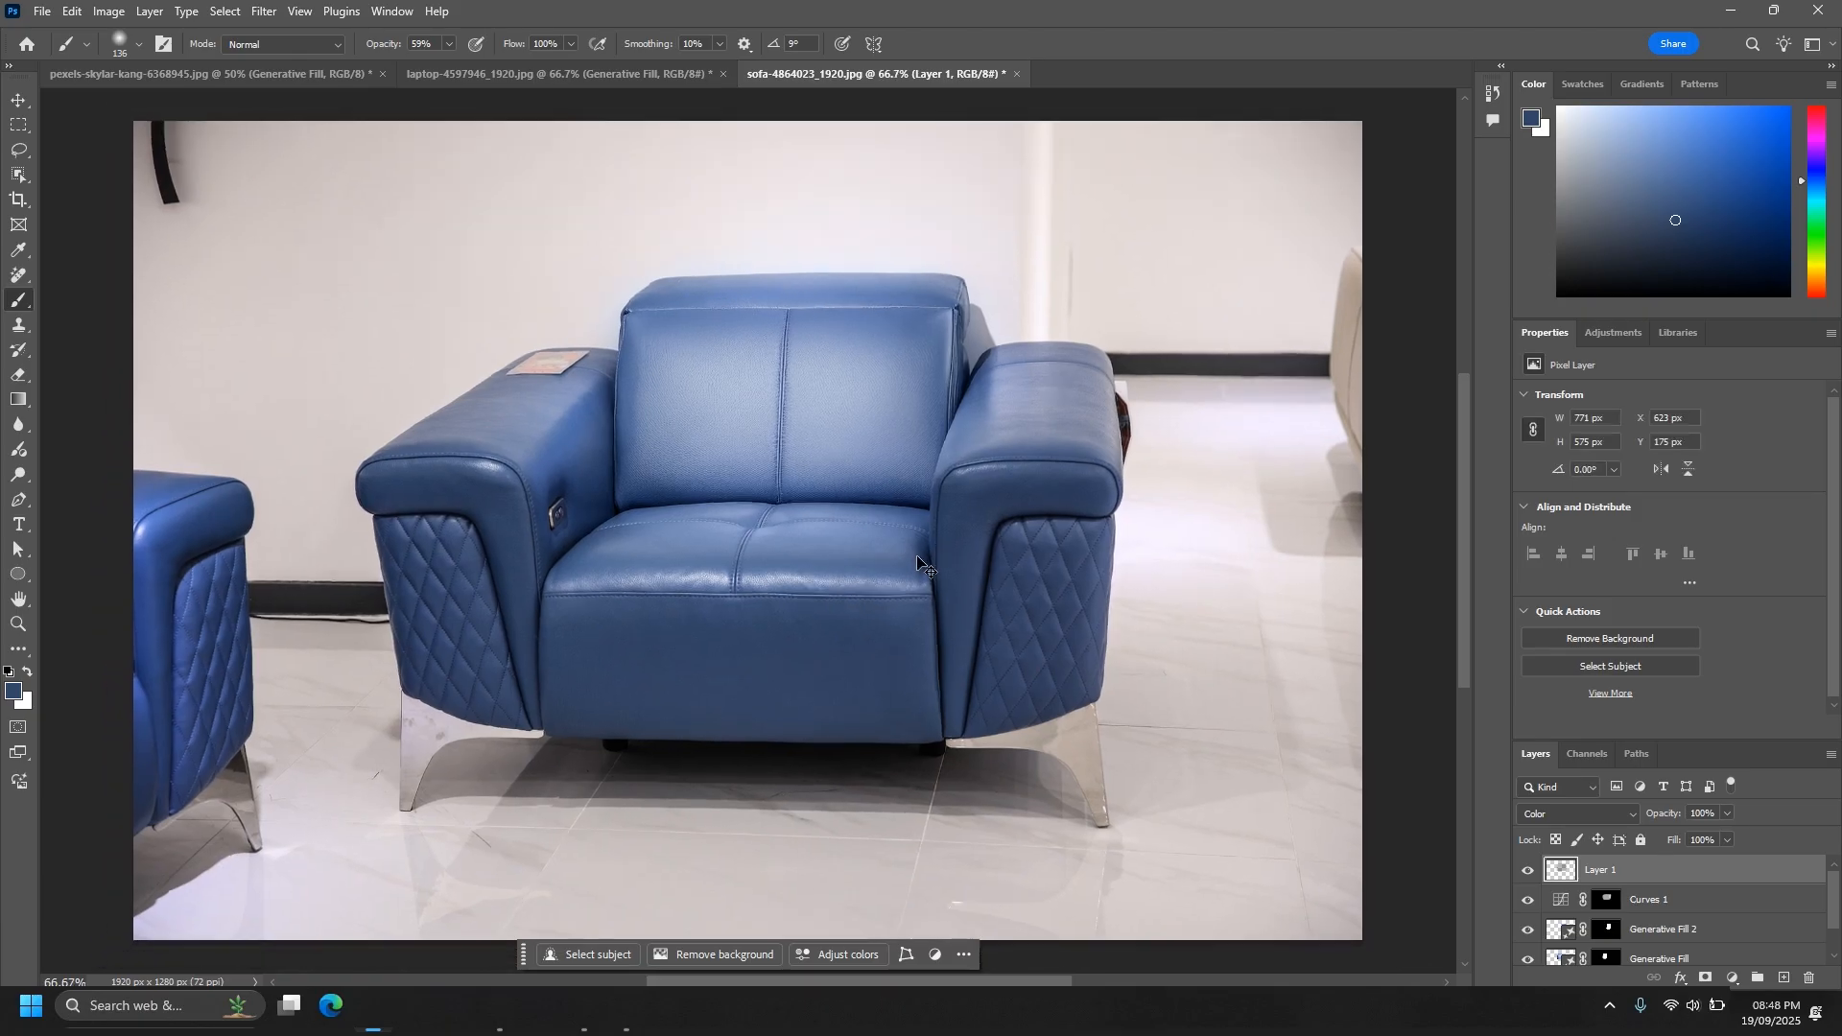
{"action": "key", "text": "ctrl+minus"}
{"action": "key", "text": "ctrl+plus"}
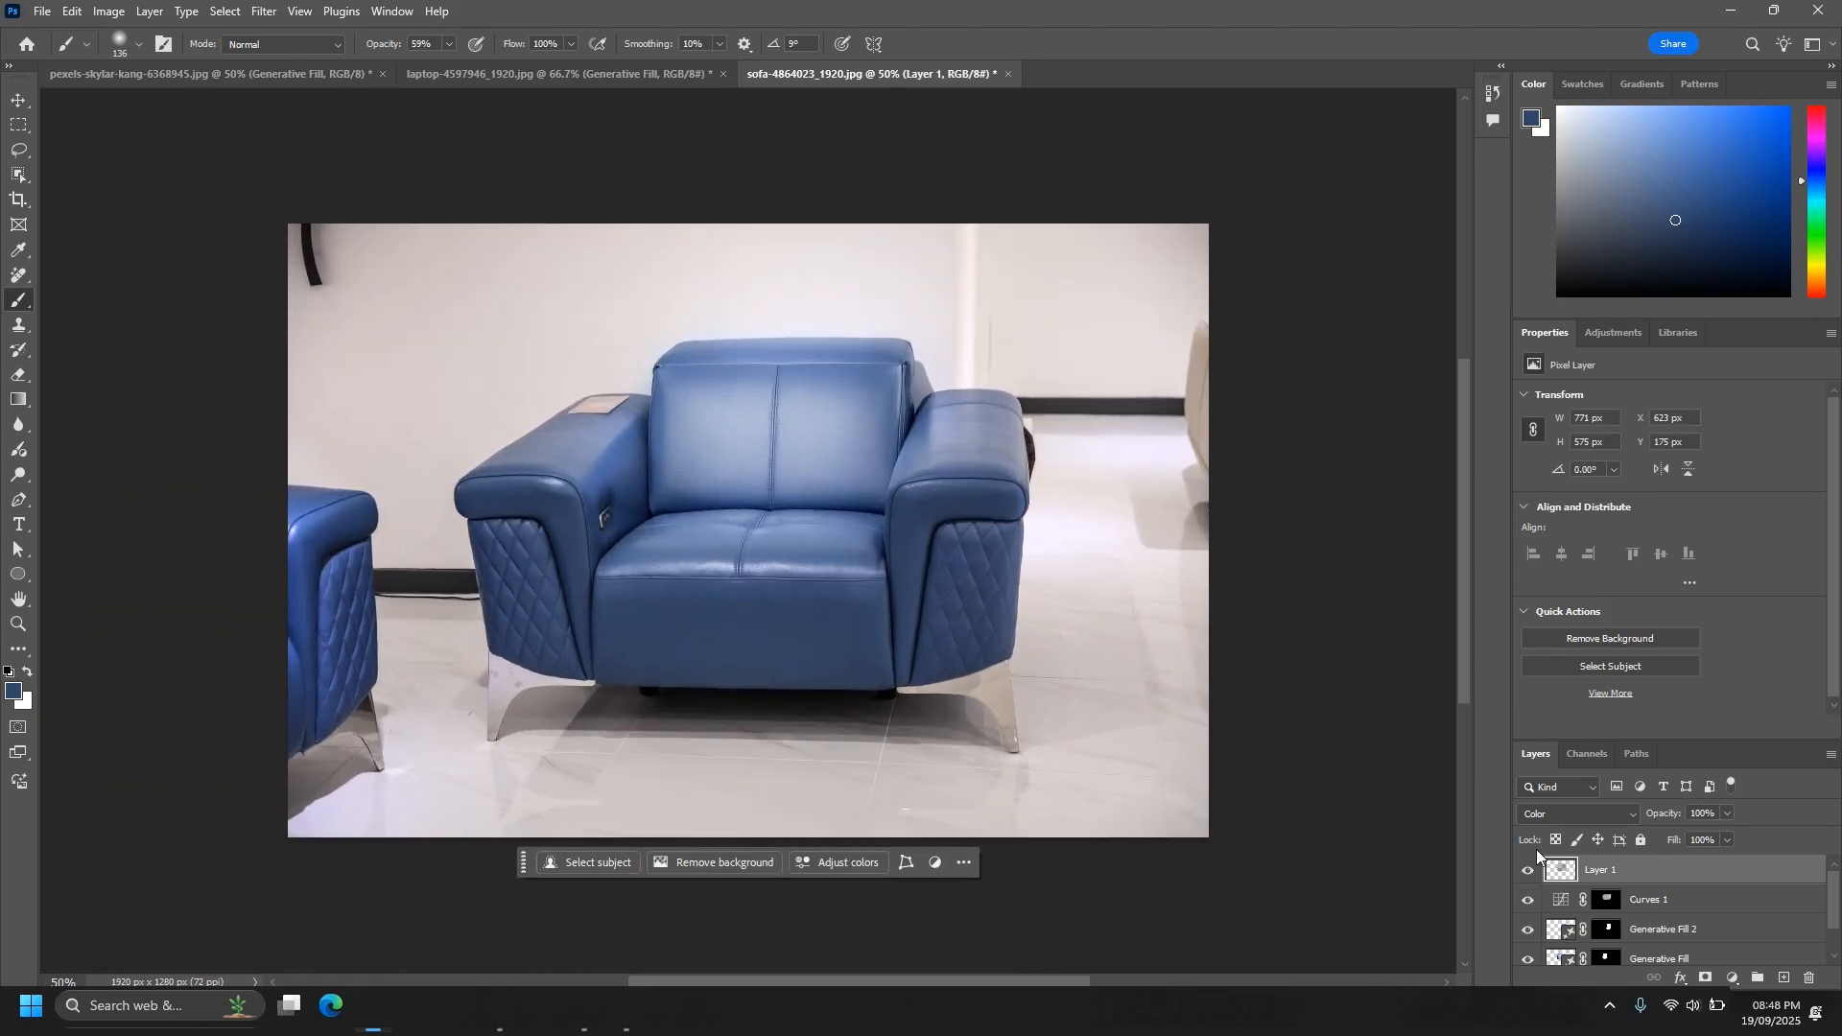
{"action": "scroll", "coordinate": [1664, 958], "scroll_direction": "down", "scroll_amount": 1}
{"action": "left_click", "coordinate": [1665, 953]}
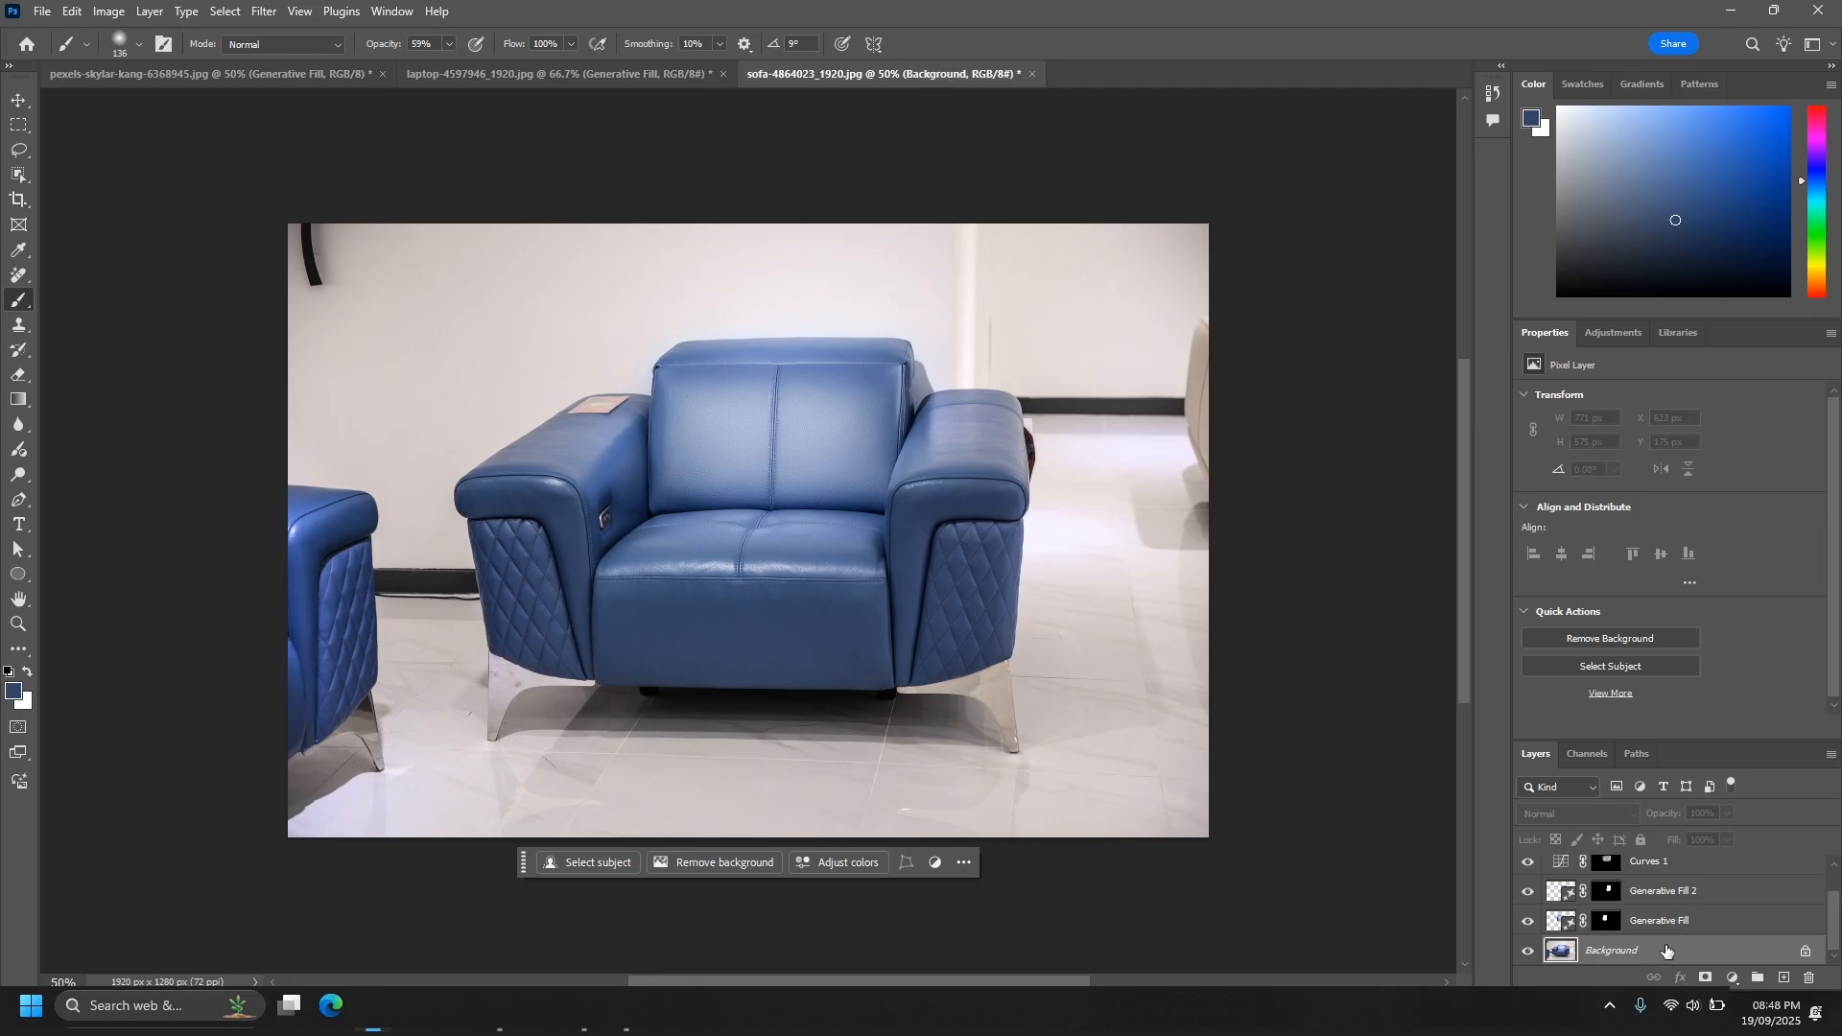
{"action": "key", "text": "ctrl+j"}
{"action": "key", "text": "ctrl+shift+bracketright"}
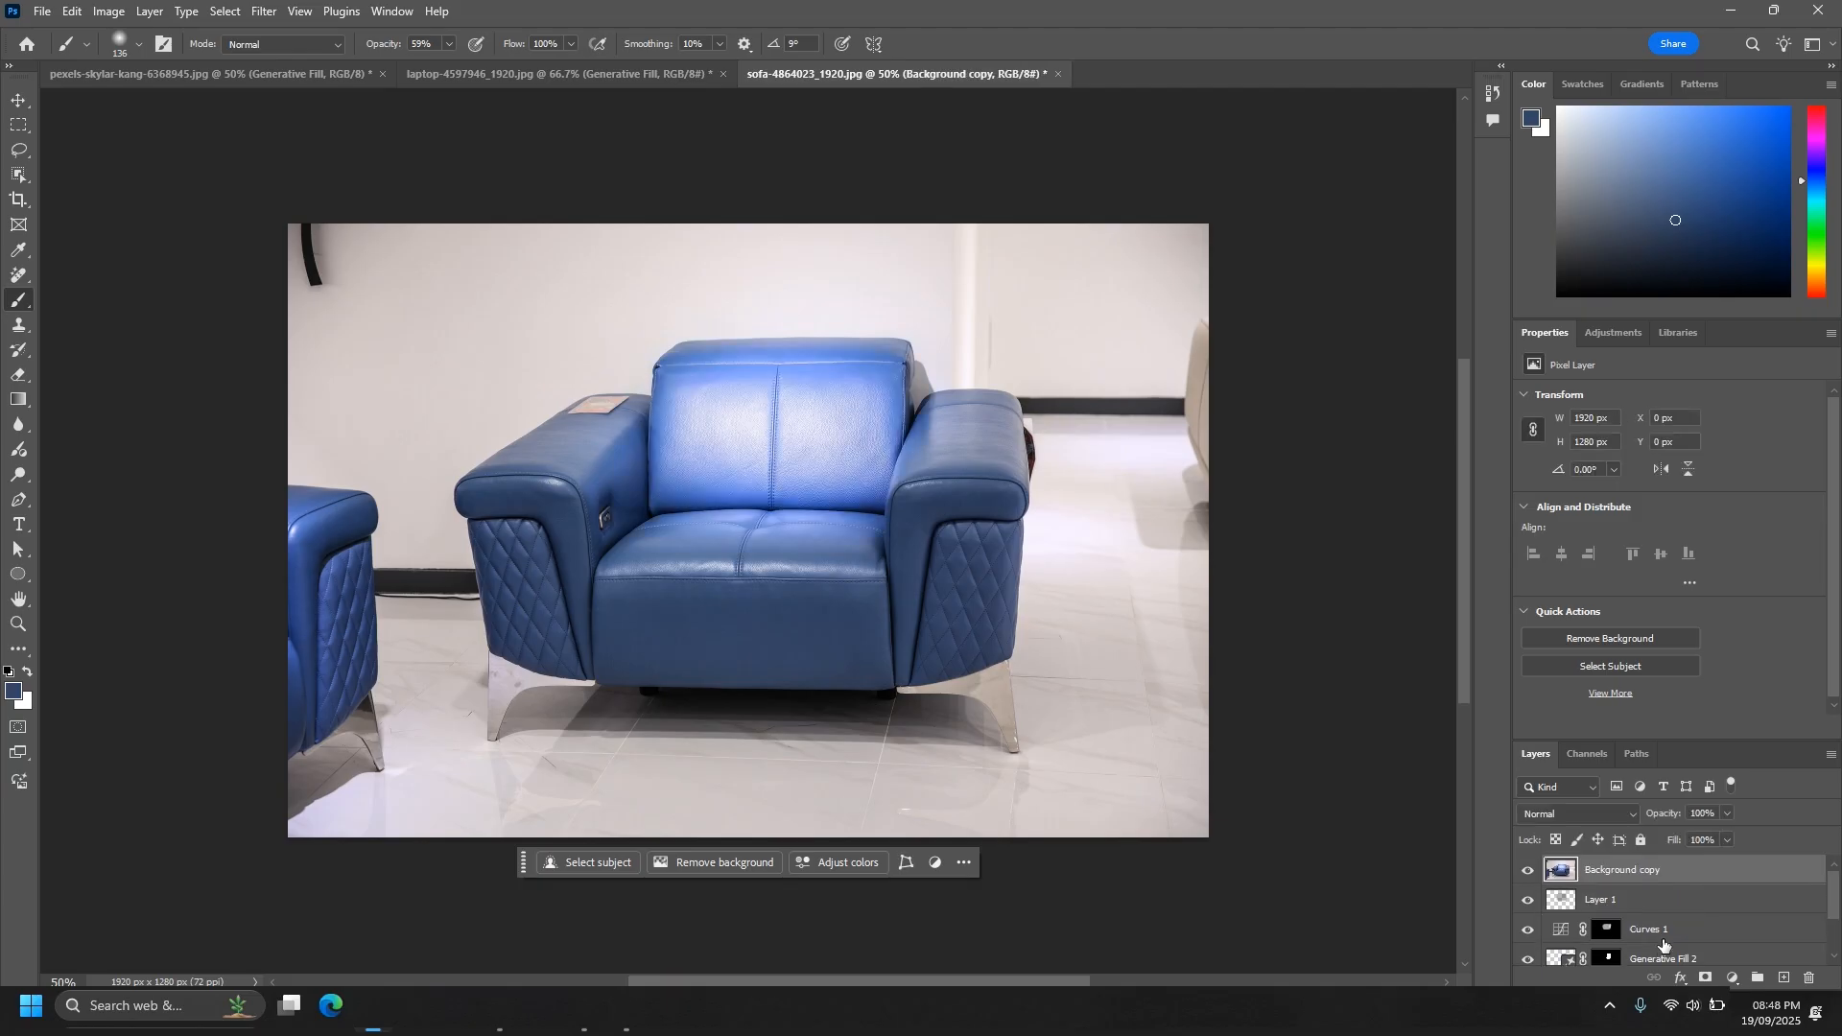
- Repeatedly hide and show the Background copy to compare the original sofa with the retouched version, leaving the copy hidden
{"action": "left_click", "coordinate": [1529, 871]}
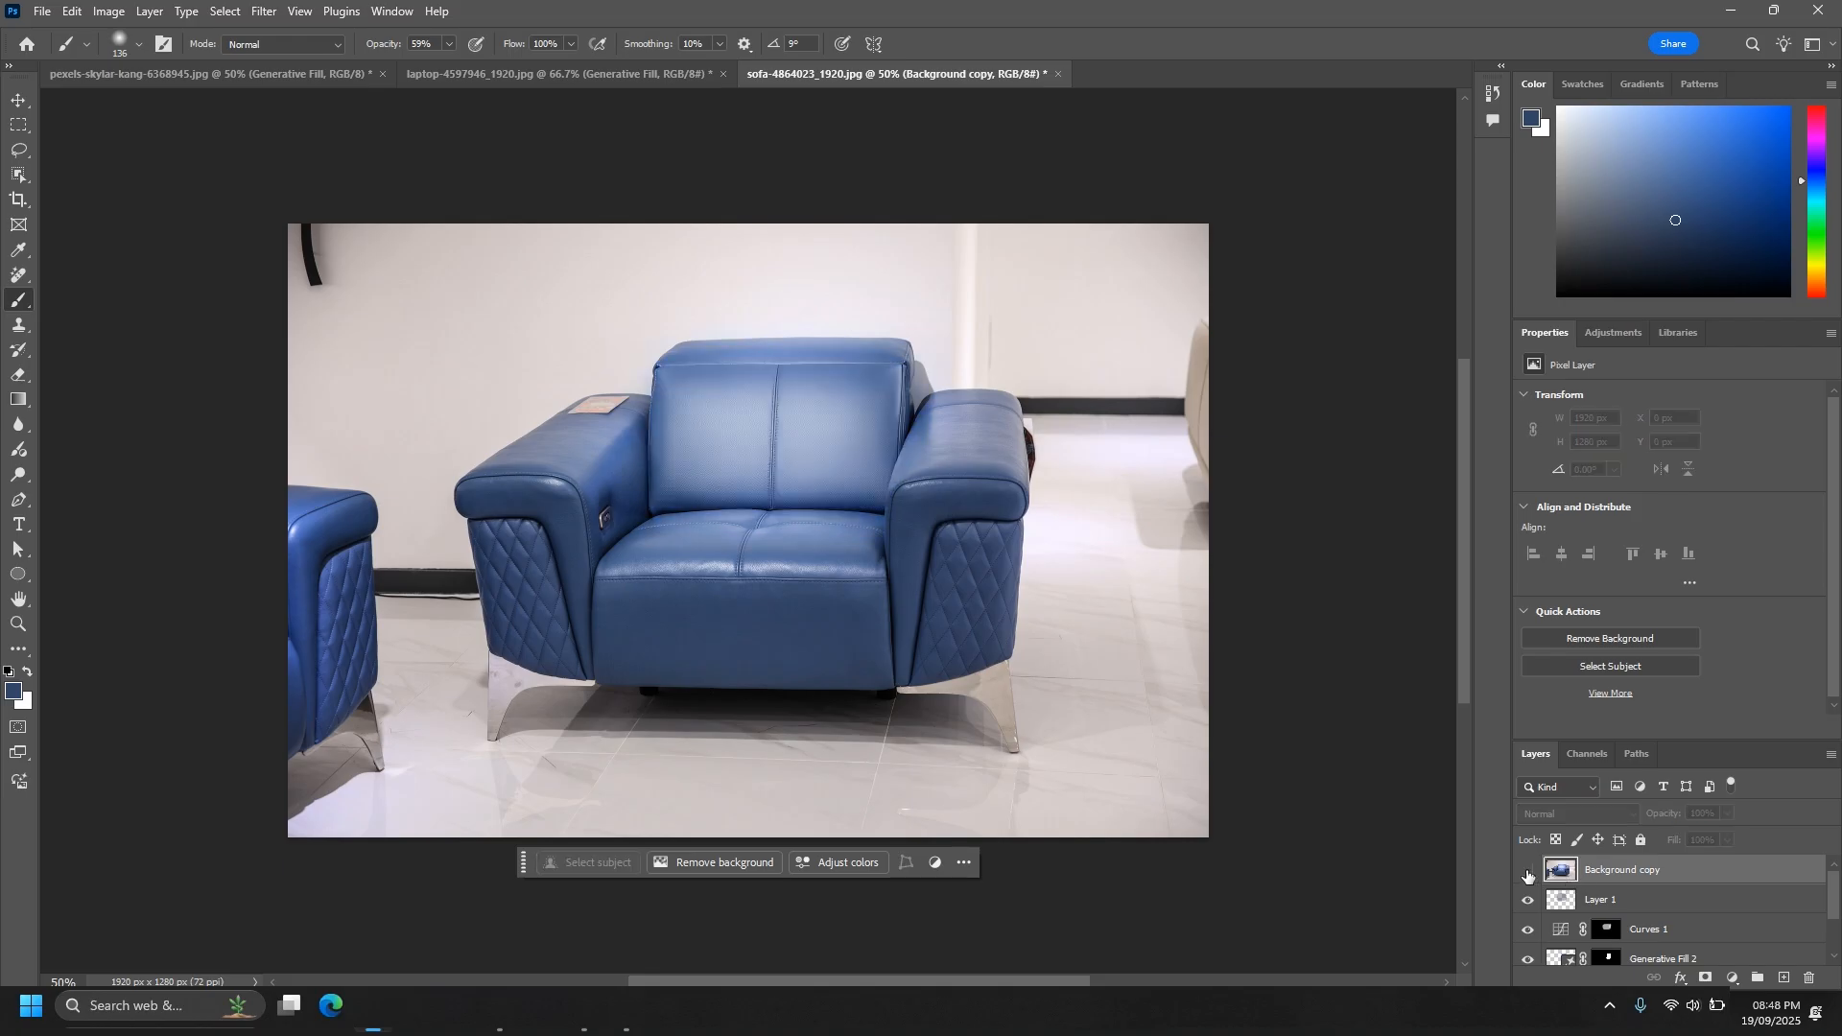
{"action": "left_click", "coordinate": [1528, 873]}
{"action": "left_click", "coordinate": [1528, 873]}
{"action": "left_click", "coordinate": [1528, 873]}
{"action": "left_click", "coordinate": [1528, 873]}
{"action": "left_click", "coordinate": [1528, 873]}
{"action": "left_click", "coordinate": [1528, 873]}
{"action": "left_click", "coordinate": [1528, 873]}
{"action": "left_click", "coordinate": [1528, 873]}
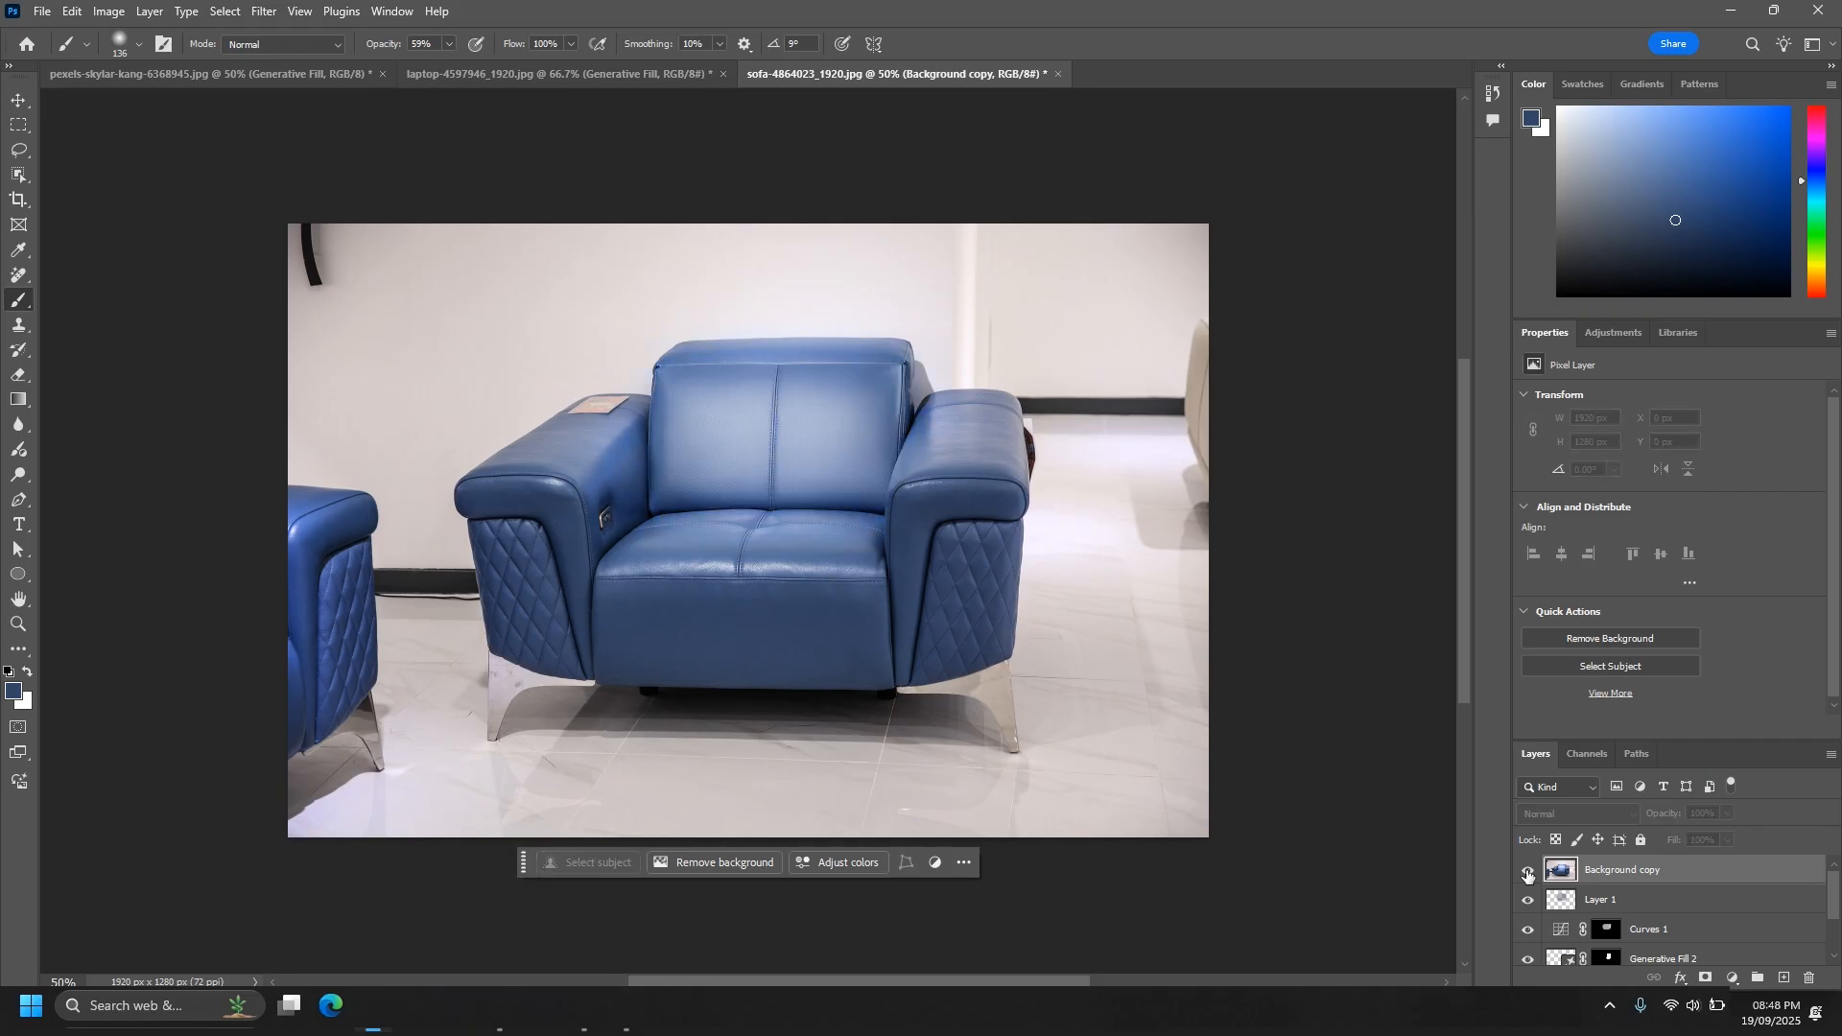